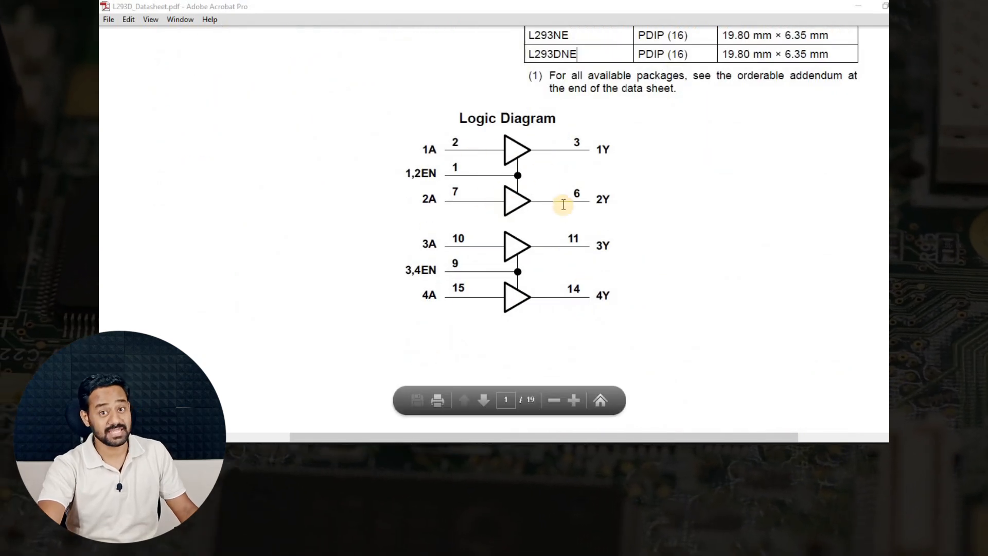
Scroll page 1 of the L293D datasheet and select L293NE in the Device Information table.
scroll(612, 234, up, 3)
scroll(615, 237, up, 5)
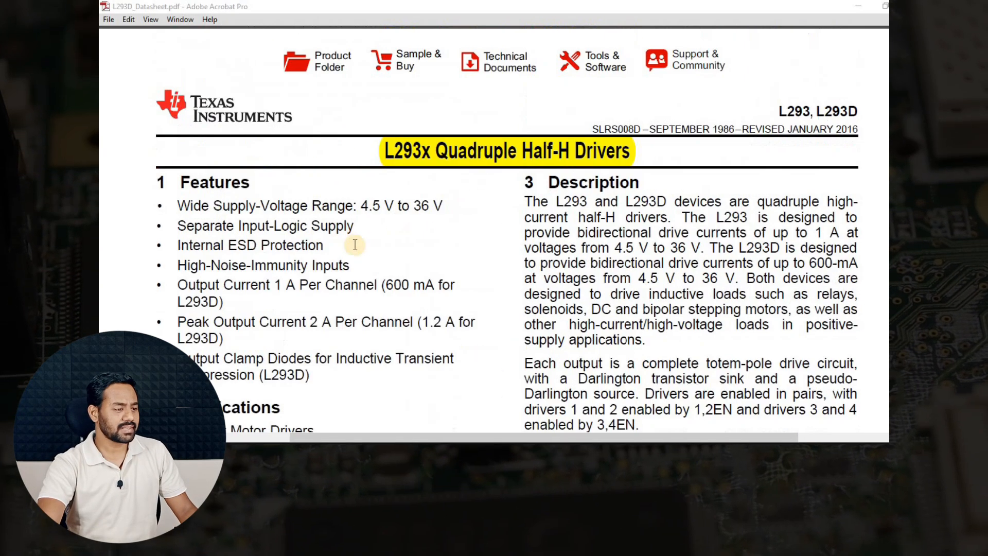
scroll(489, 267, down, 2)
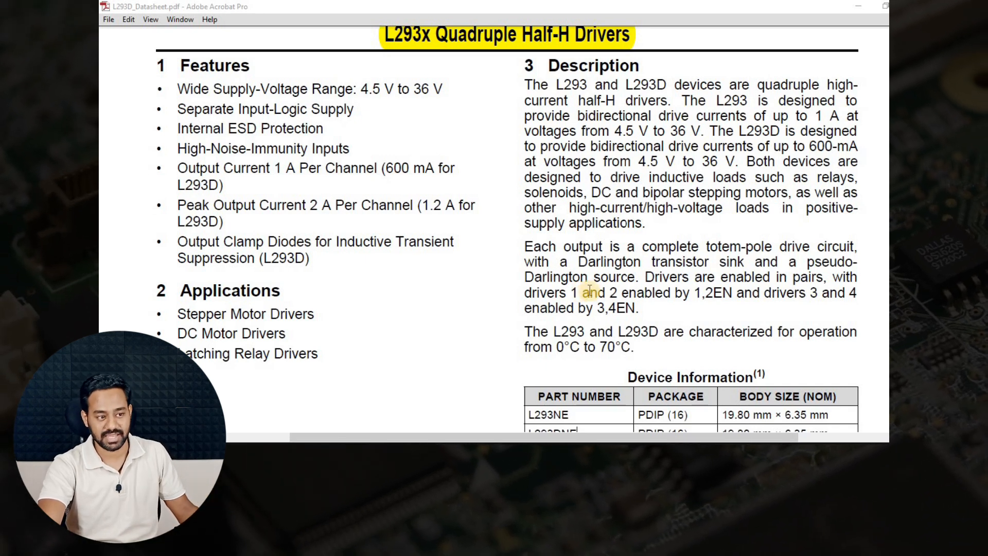
scroll(589, 289, up, 2)
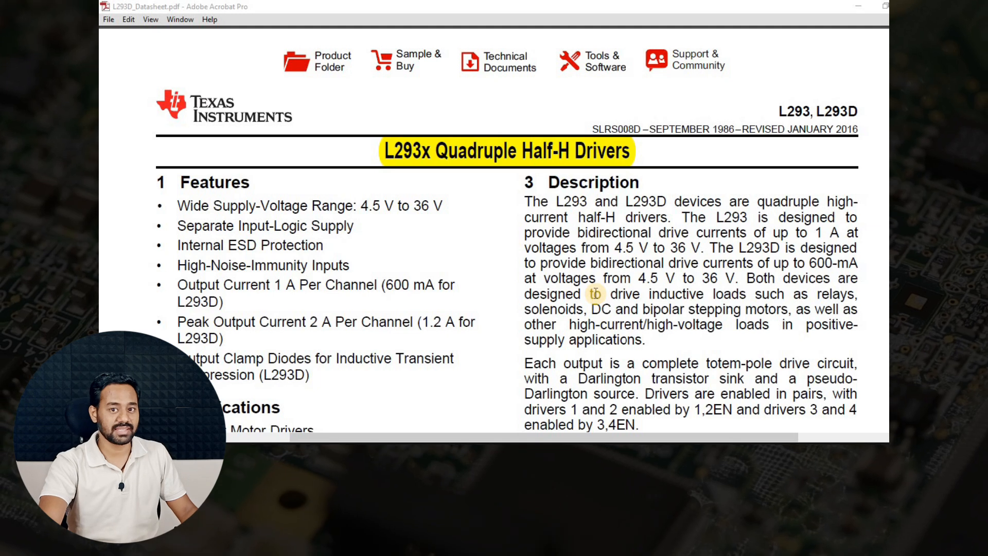
scroll(601, 279, down, 2)
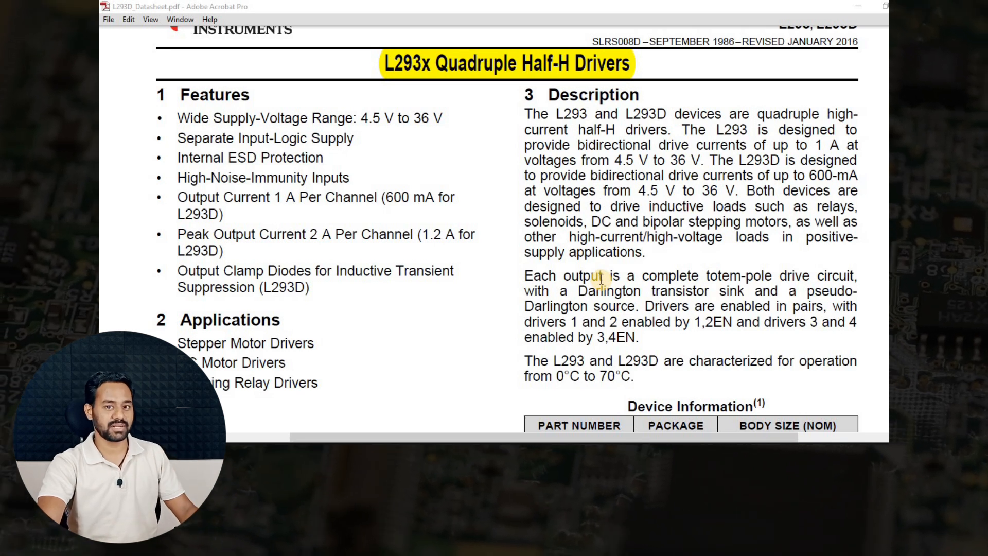
scroll(614, 286, down, 6)
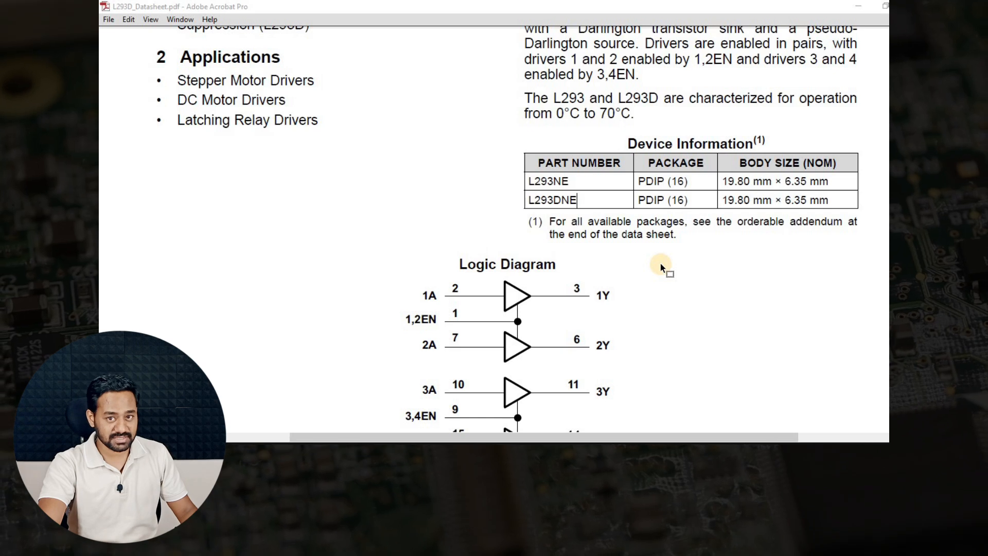
double_click(554, 179)
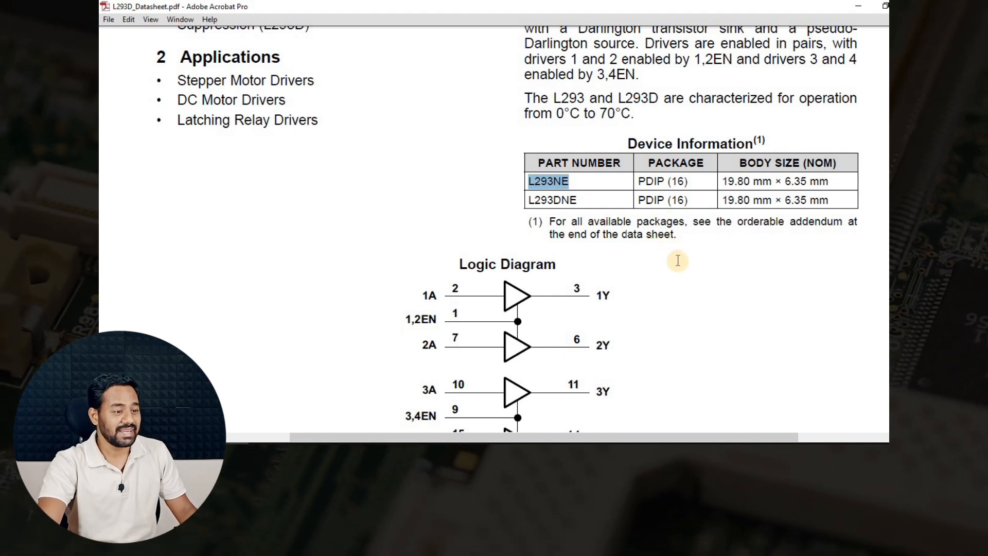
Scroll the datasheet and bring up the PDIP-16 Dimensions.webp drawing in Photos.
scroll(685, 261, up, 6)
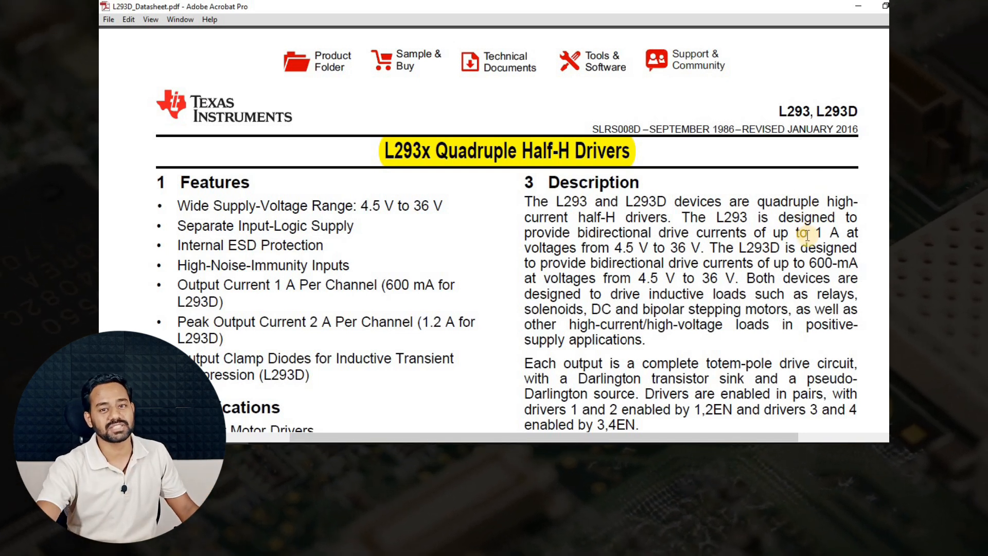
scroll(804, 224, down, 3)
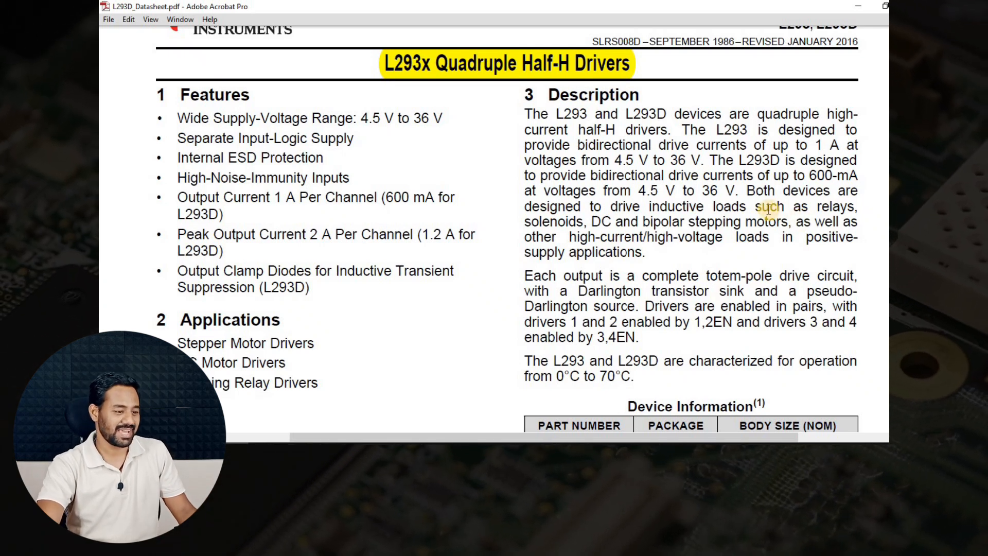
scroll(720, 242, down, 9)
scroll(643, 276, down, 4)
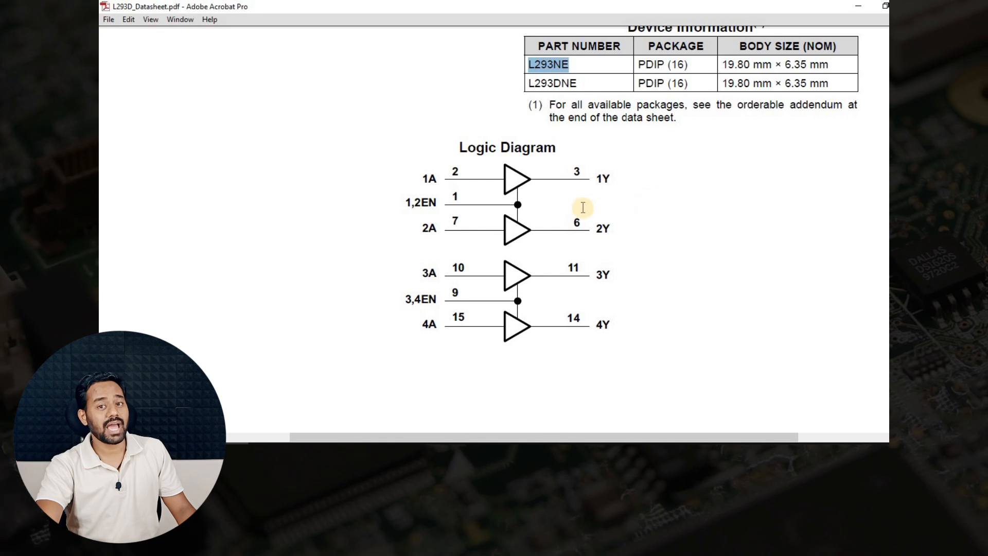
click(276, 444)
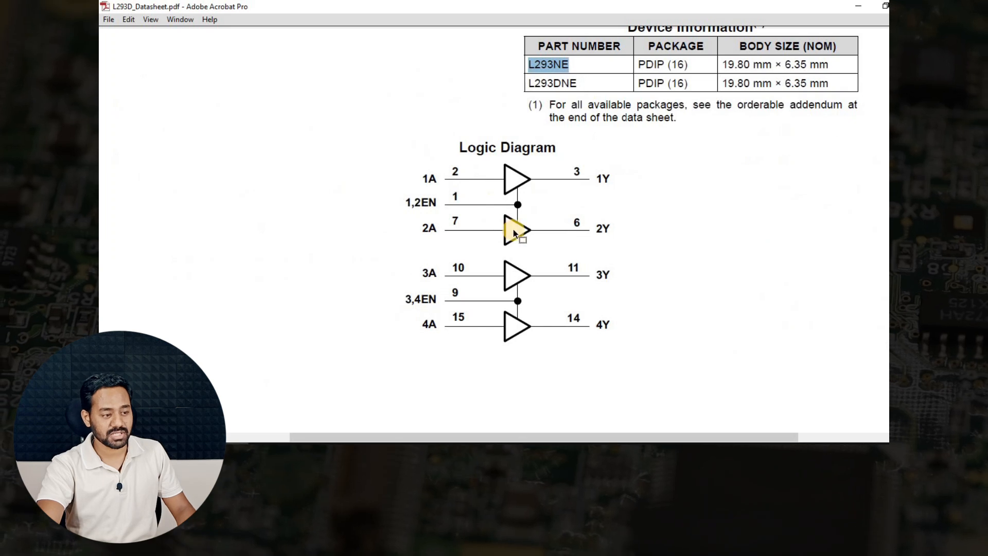
scroll(514, 231, up, 3)
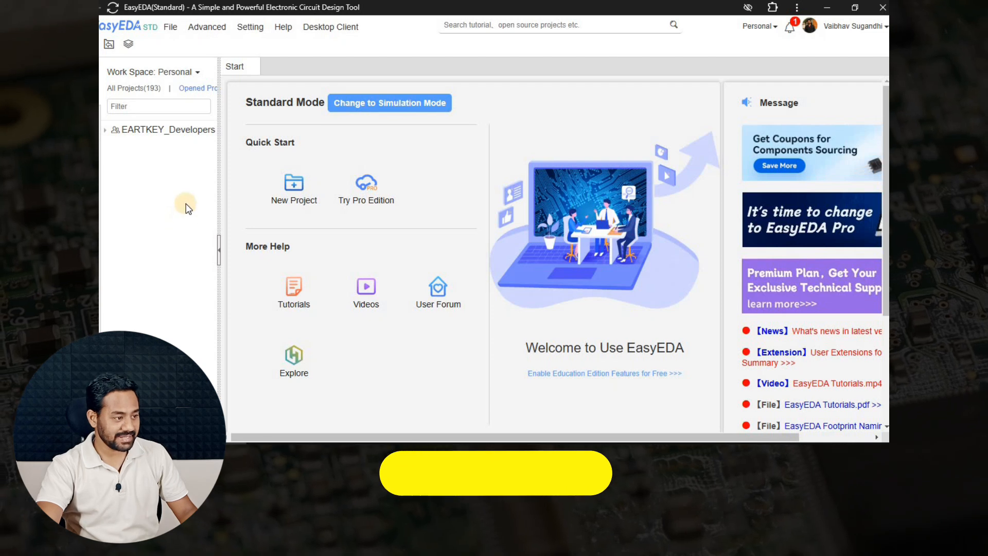
Create a blank New_Symbol document via File > New > Symbol.
click(171, 31)
mouse_move(184, 42)
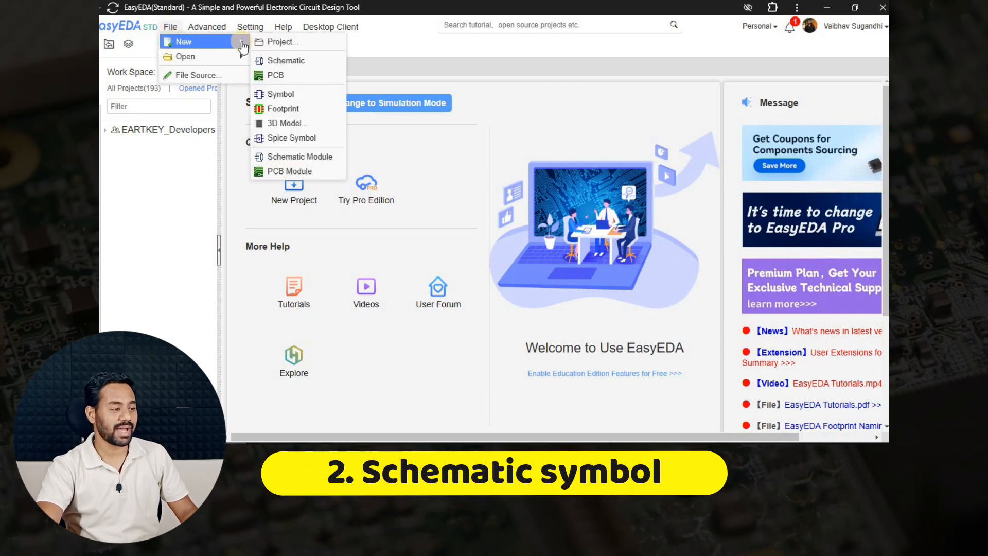
click(280, 94)
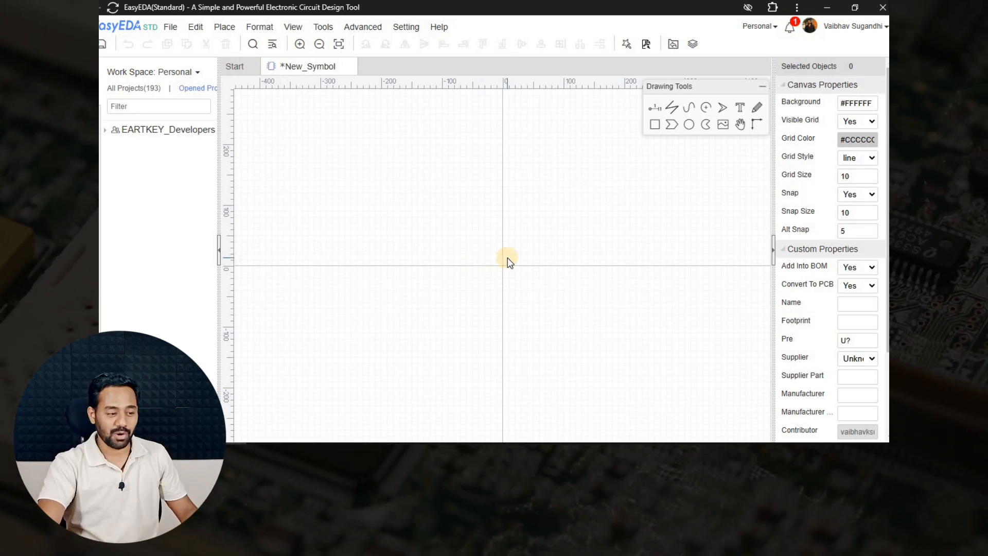
Place four pins around the origin: pin 1 left, pin 2 right, pin 3 above, pin 4 below.
scroll(507, 257, up, 3)
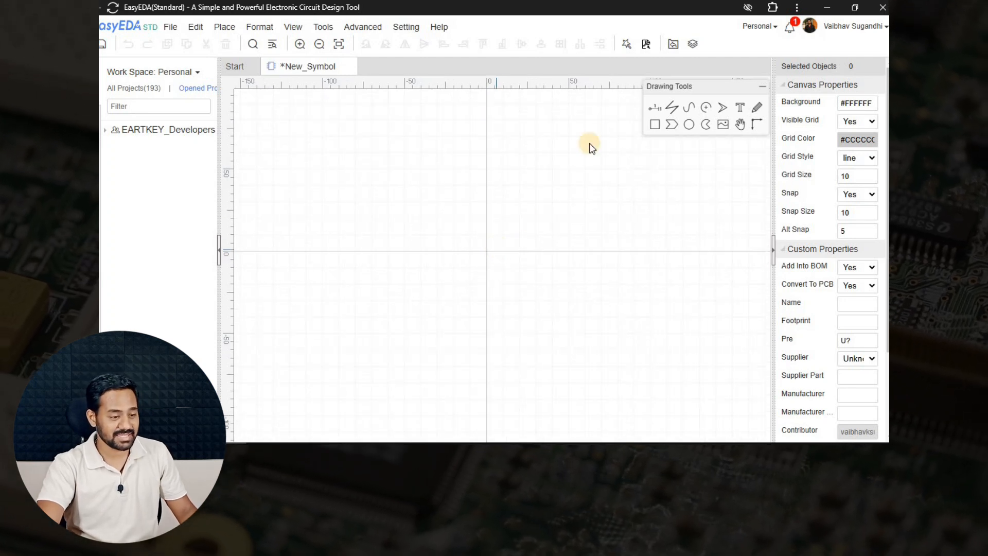
click(661, 112)
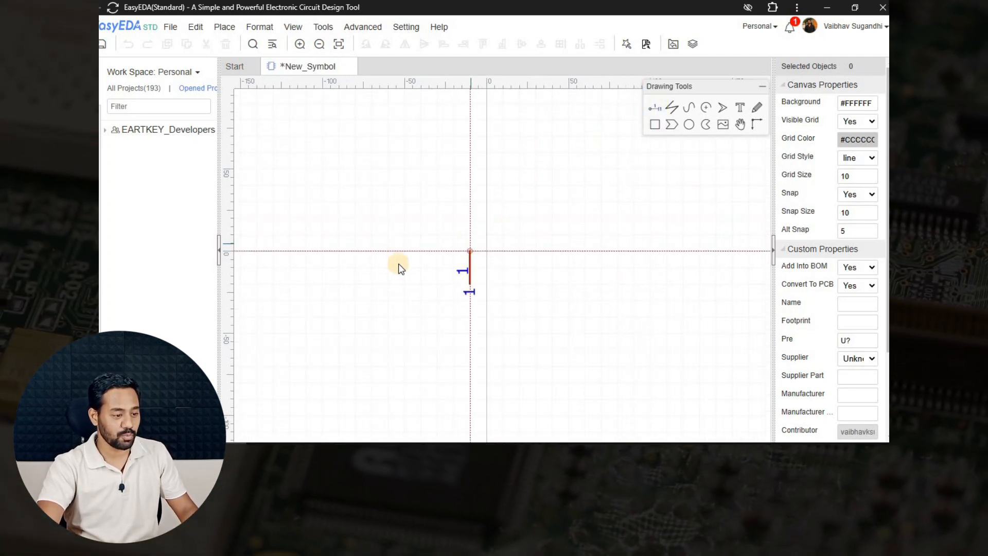
scroll(458, 255, up, 2)
key(space)
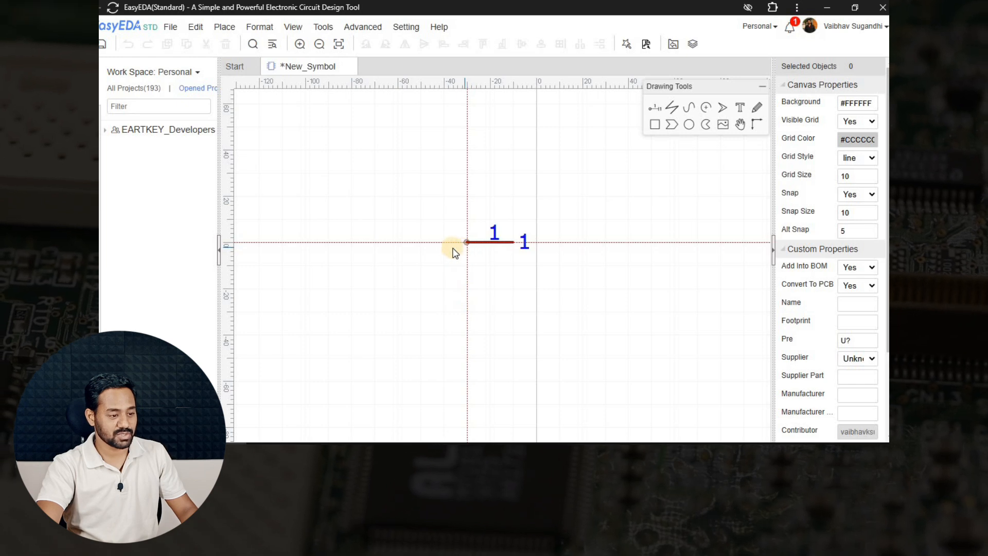
click(450, 248)
key(space)
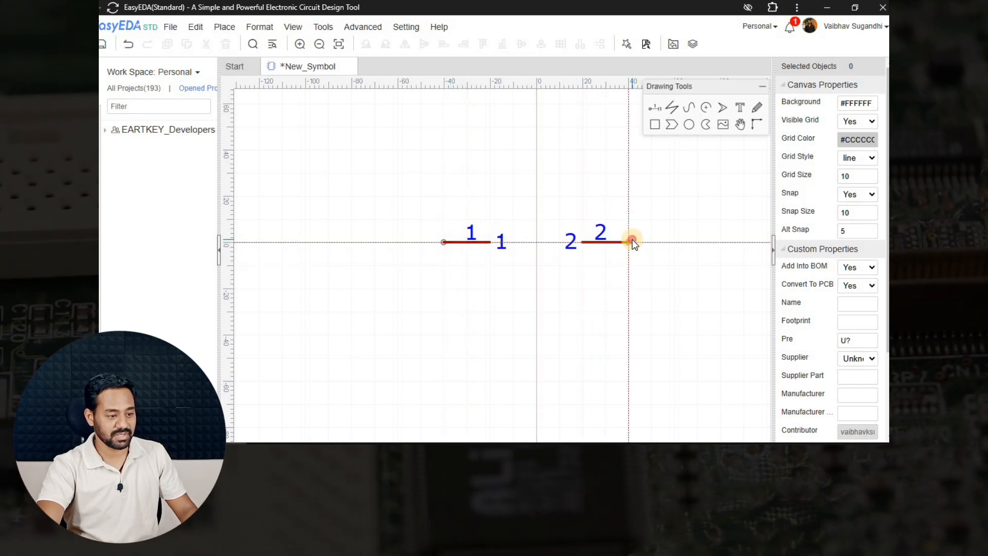
click(632, 240)
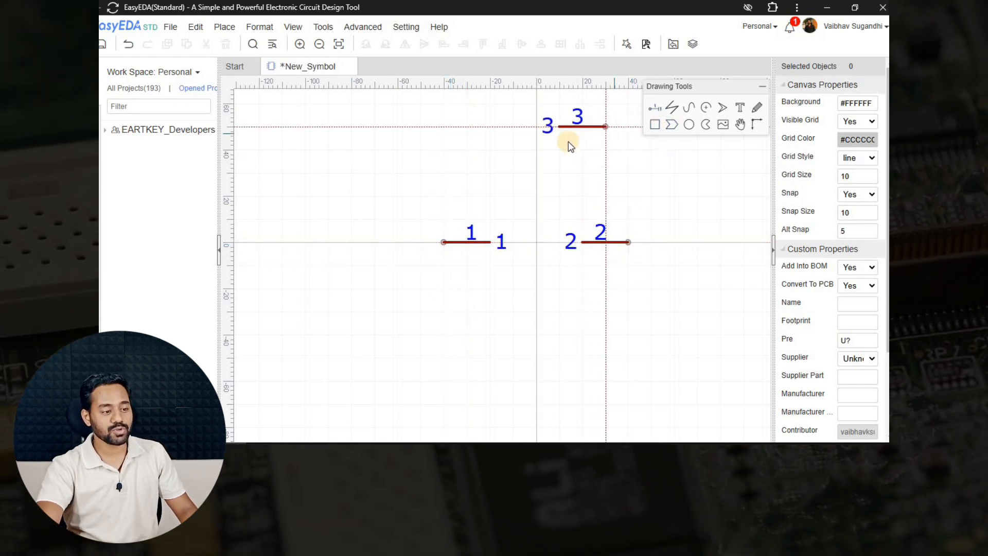
key(space)
click(535, 139)
key(space)
key(space)
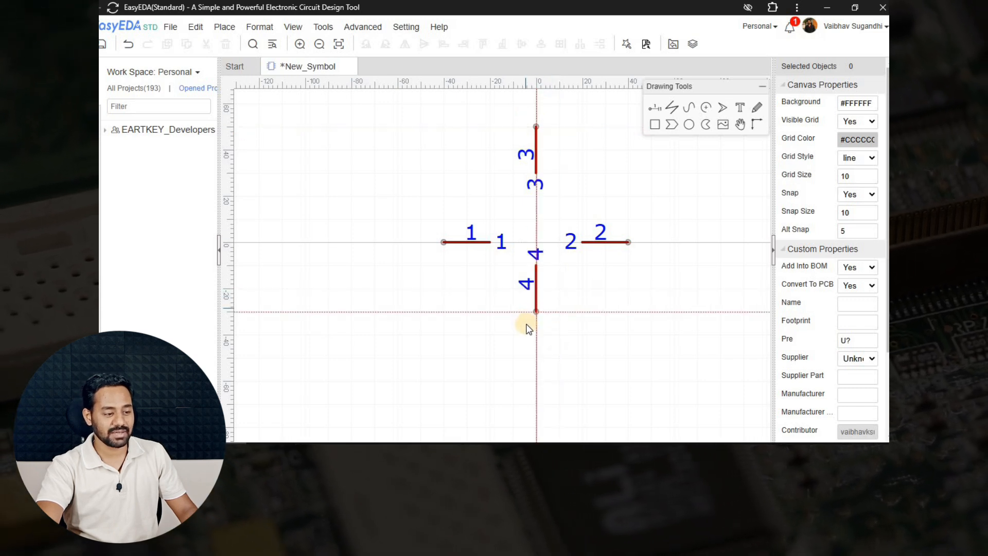
click(539, 328)
right_click(565, 291)
right_drag(566, 291, 513, 287)
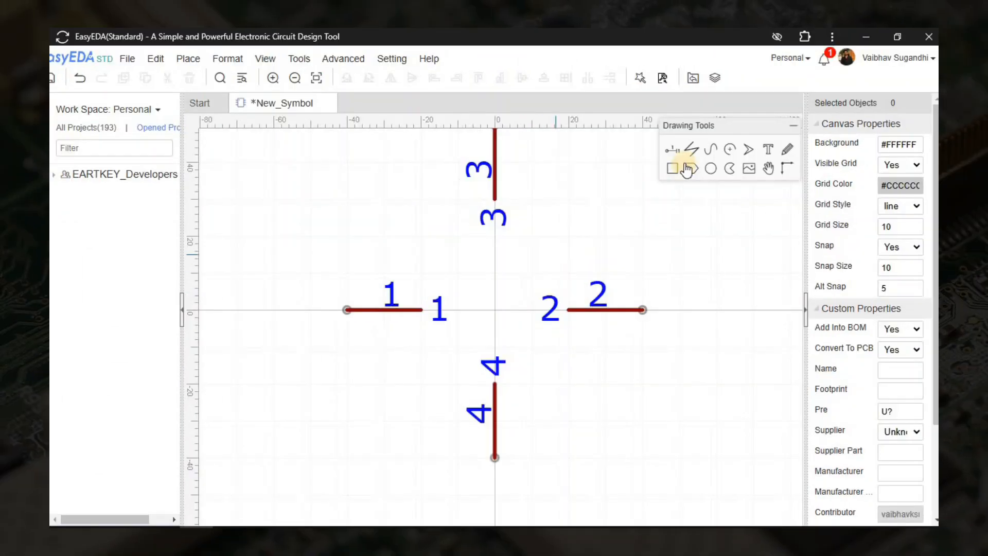
Draw a triangular outline with the Polygon tool and move it between the pins.
click(425, 241)
click(420, 380)
click(493, 311)
click(423, 241)
mouse_move(461, 275)
right_down()
mouse_move(445, 259)
mouse_move(406, 254)
right_up()
click(431, 278)
click(497, 314)
drag(431, 278, 450, 289)
Move pin 1 and pin 4 so they touch the triangle.
scroll(516, 292, up, 3)
click(430, 332)
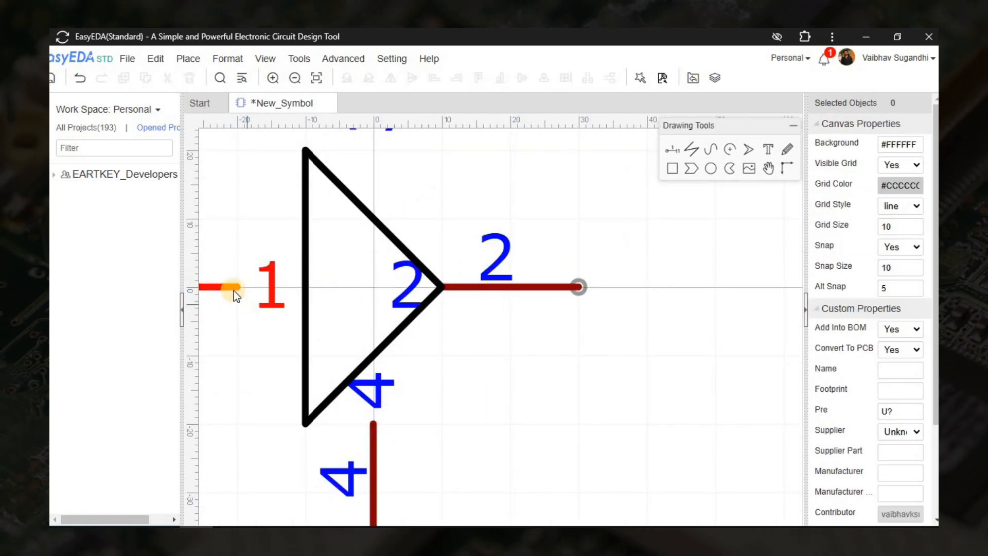
drag(232, 286, 284, 289)
click(265, 337)
scroll(528, 326, down, 3)
drag(446, 386, 446, 360)
key(ctrl+z)
drag(442, 181, 444, 255)
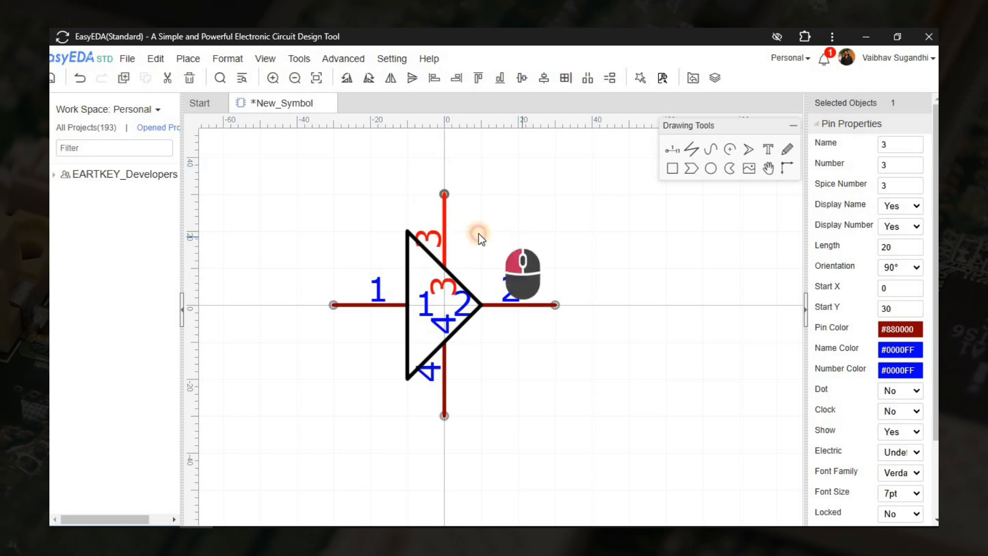
Name the top pin VCC, number it 16, and make it a Power pin.
click(888, 149)
text(VCC)
key(Tab)
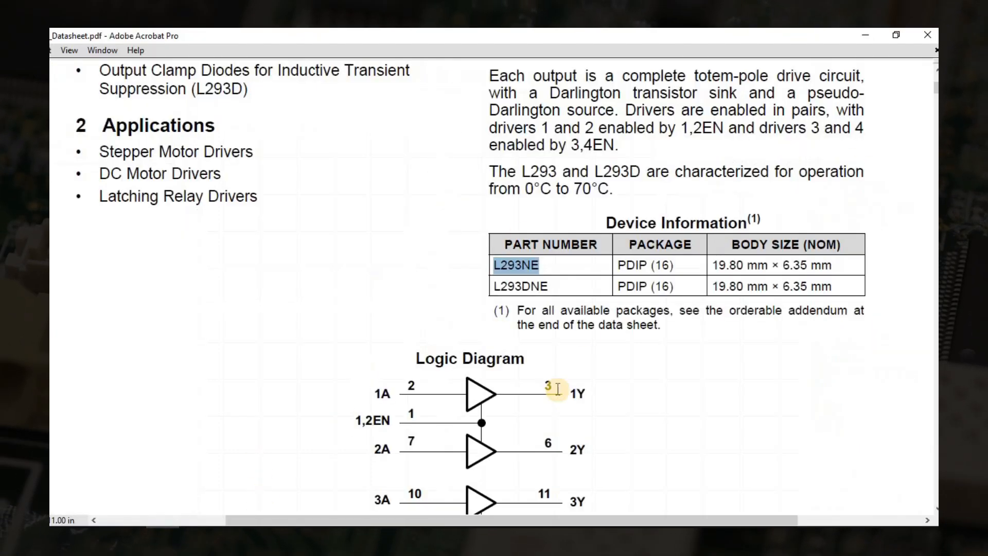
scroll(549, 381, down, 3)
click(624, 312)
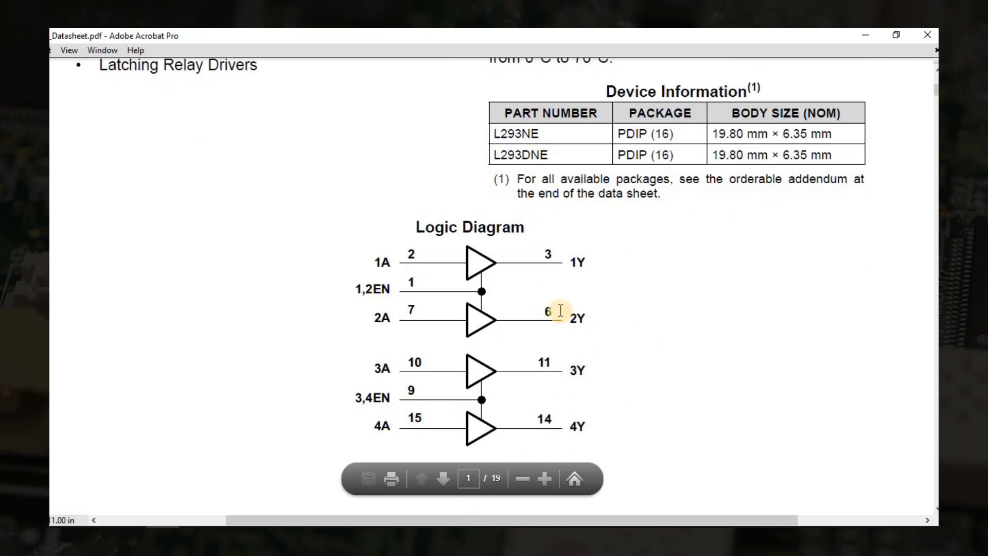
scroll(368, 330, down, 5)
scroll(381, 337, down, 10)
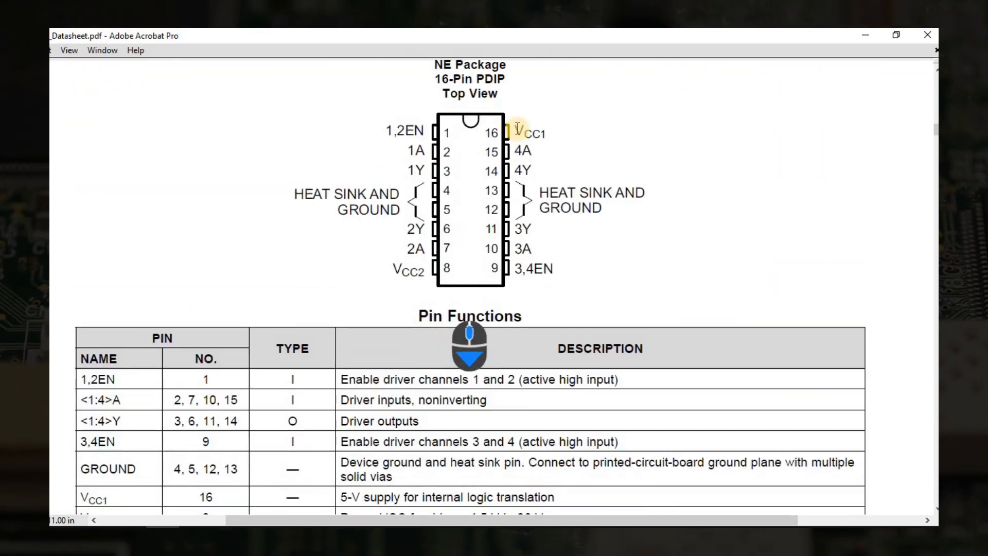
drag(524, 135, 563, 140)
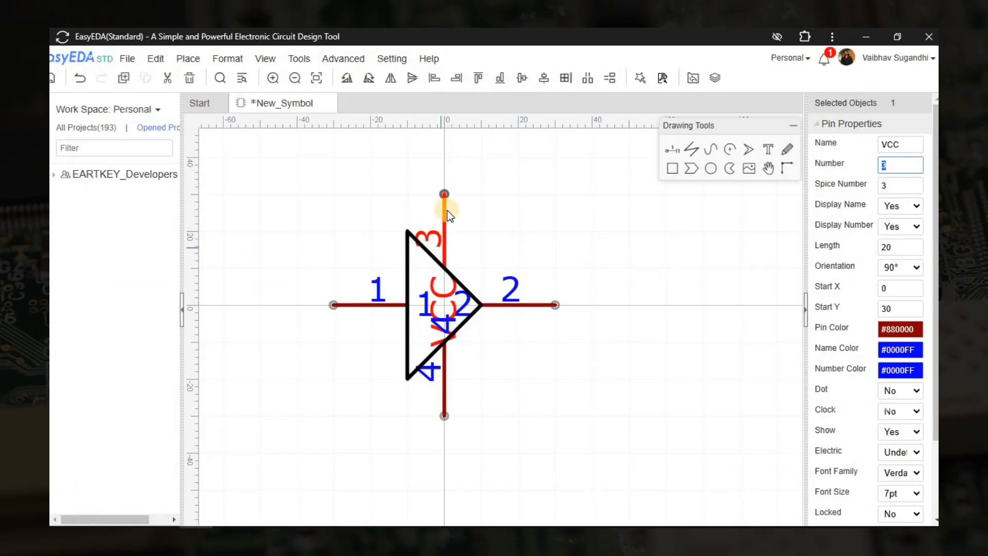
text(16)
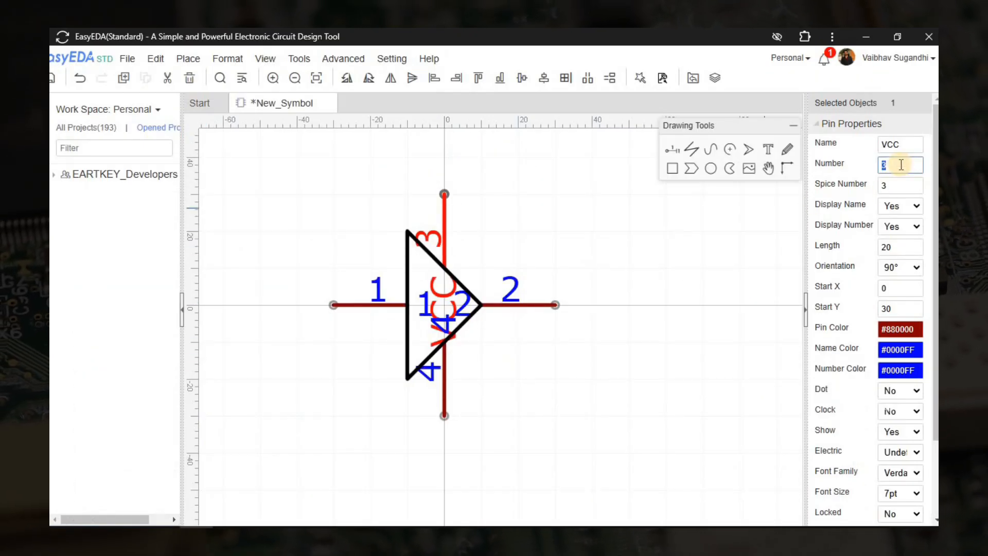
scroll(901, 360, down, 3)
click(900, 355)
click(895, 437)
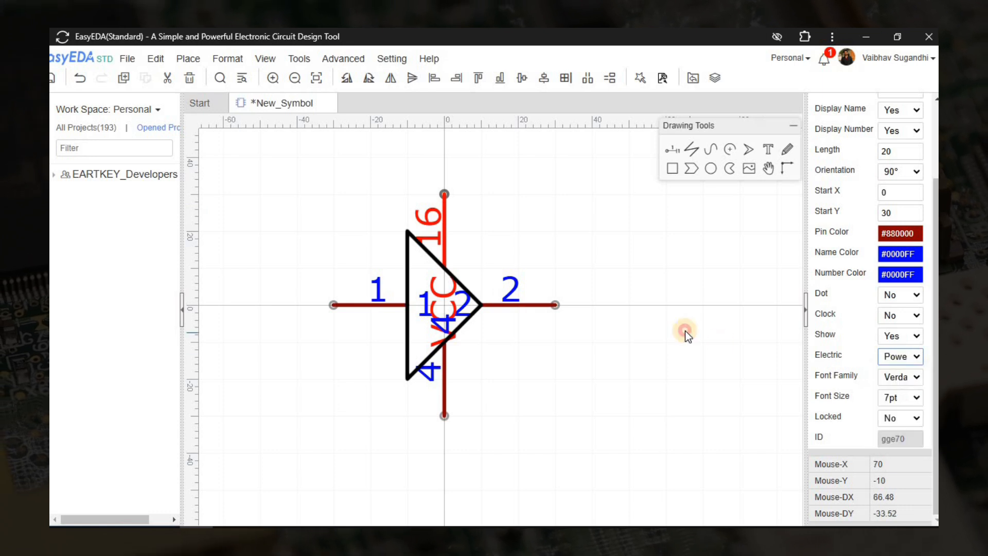
click(453, 213)
Set the VCC pin length to 30, move it and its label up, and set grid size 5.
click(447, 209)
double_click(895, 244)
text(30)
key(Return)
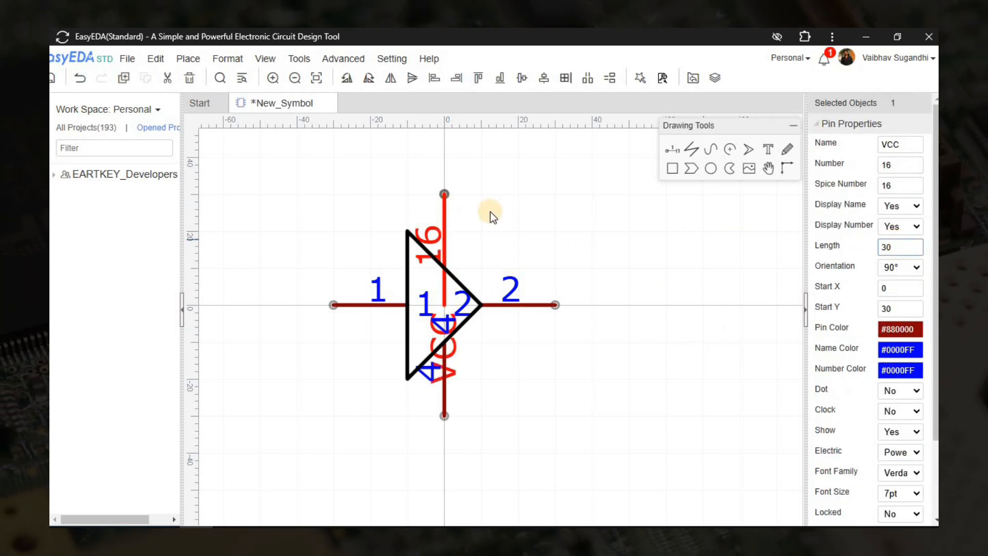
drag(447, 209, 441, 176)
drag(456, 282, 468, 208)
click(573, 251)
double_click(896, 225)
text(5)
click(469, 206)
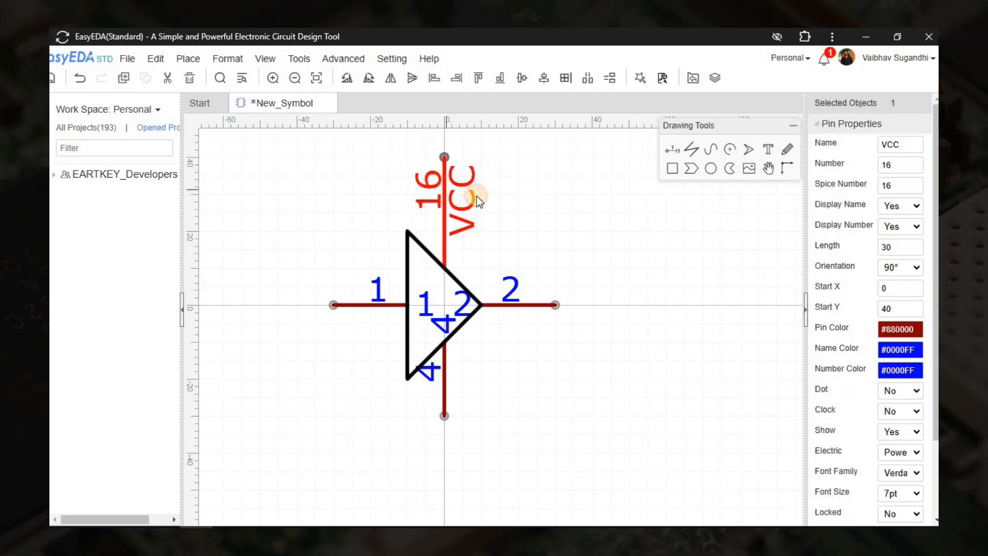
click(892, 350)
click(755, 432)
Set the bottom pin 4's length to 30 and rename it GND.
click(605, 230)
click(444, 410)
drag(897, 248, 875, 248)
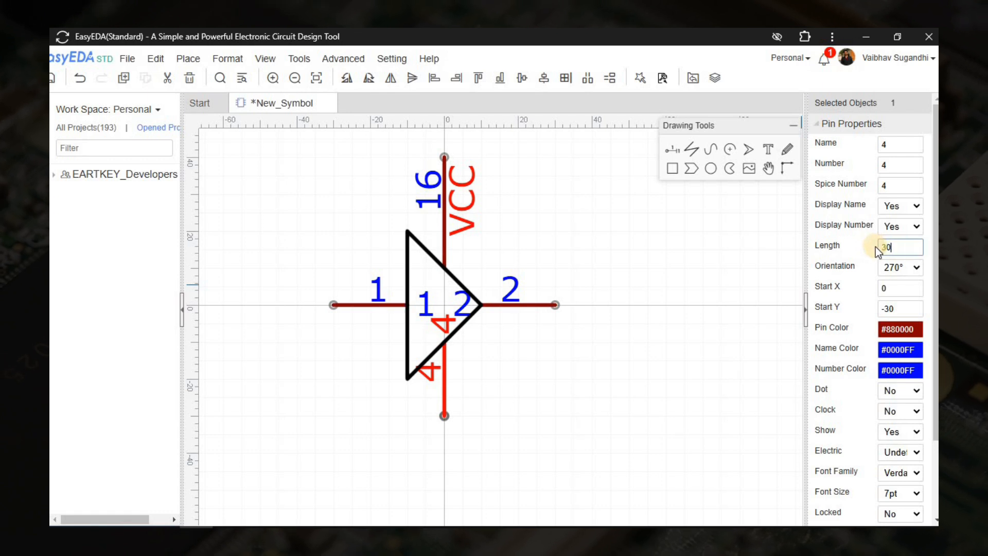
text(30)
click(441, 396)
double_click(894, 144)
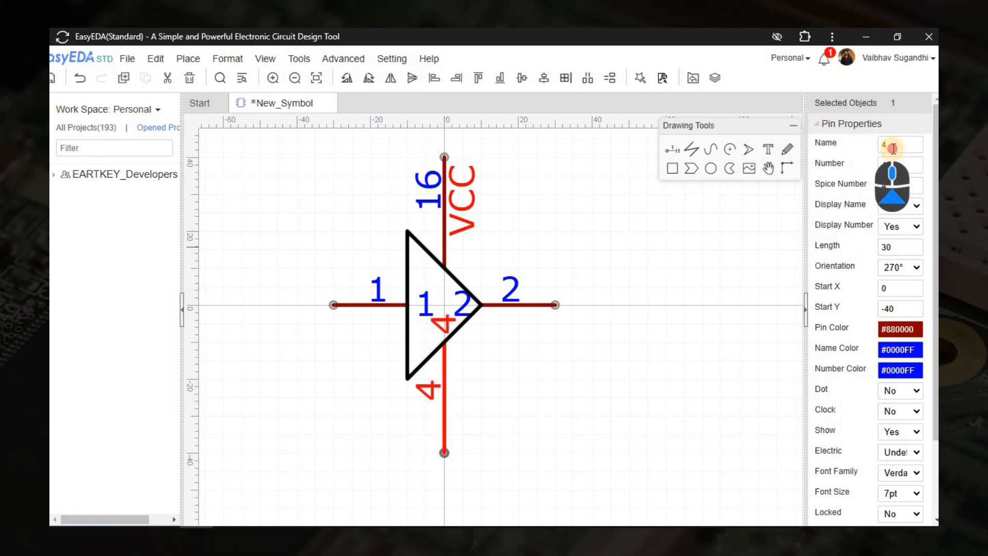
text(GND)
key(Return)
Make GND a Power pin, place its label beside the pin, and colour the name black.
key(alt+Tab)
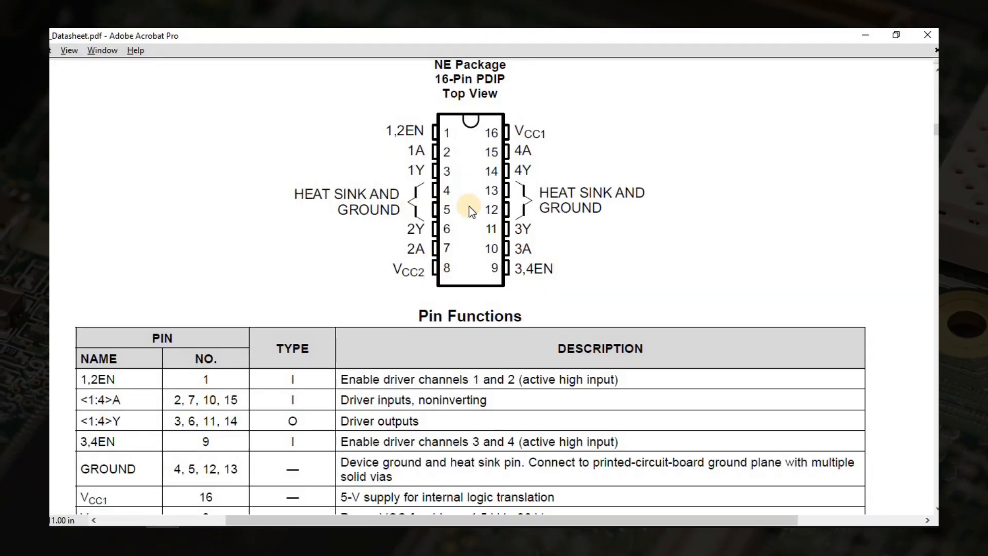
key(alt+Tab)
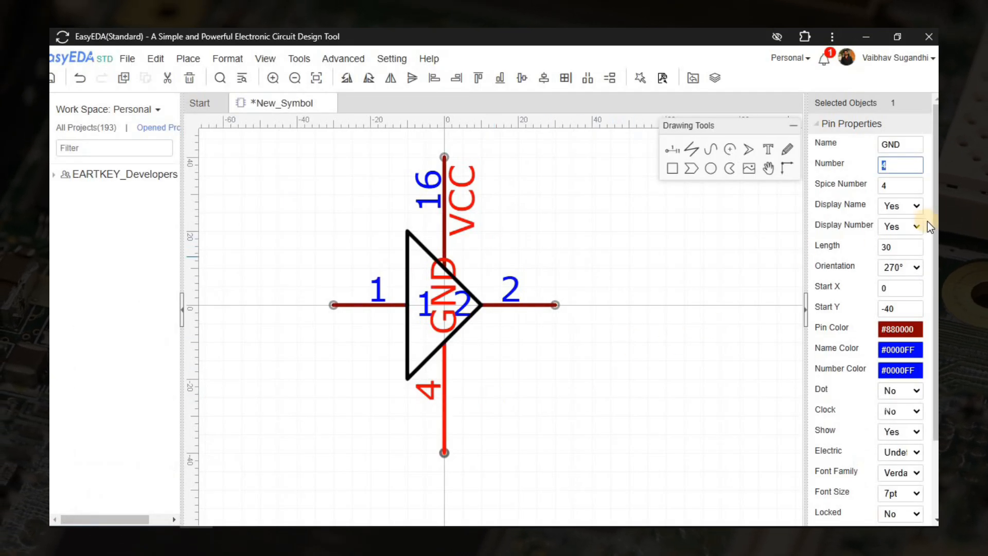
scroll(900, 442, down, 3)
click(900, 356)
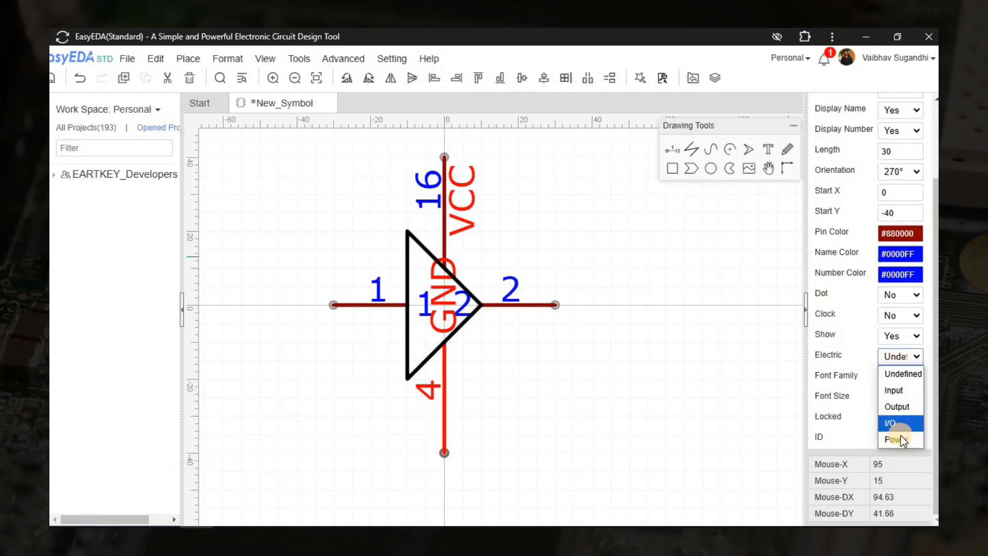
click(897, 423)
drag(440, 311, 465, 415)
click(904, 256)
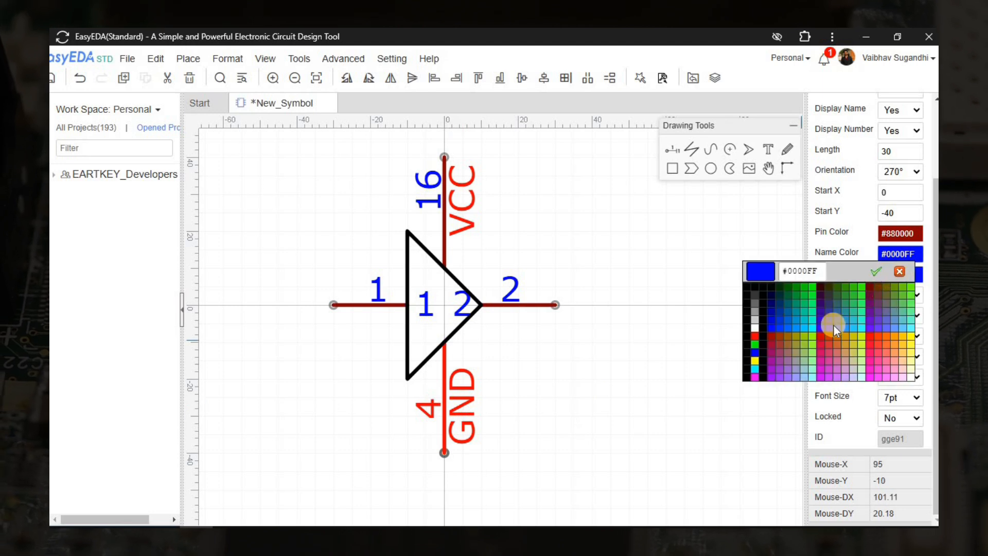
click(752, 290)
click(626, 270)
scroll(598, 259, down, 4)
scroll(596, 359, up, 3)
right_drag(659, 337, 670, 301)
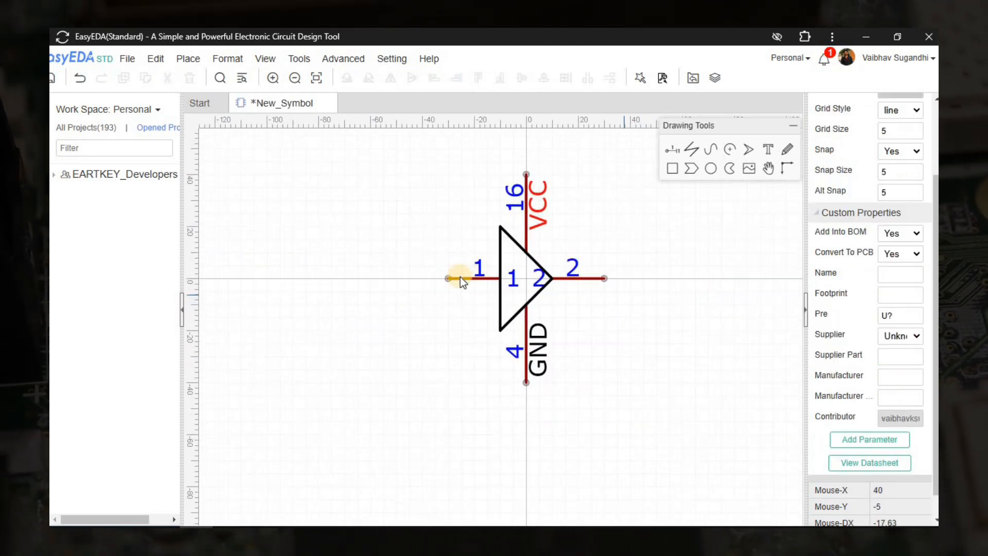
Rename the left pin 1A with pin and spice number 2, typed as Input.
click(461, 278)
key(alt+Tab)
key(alt+Tab)
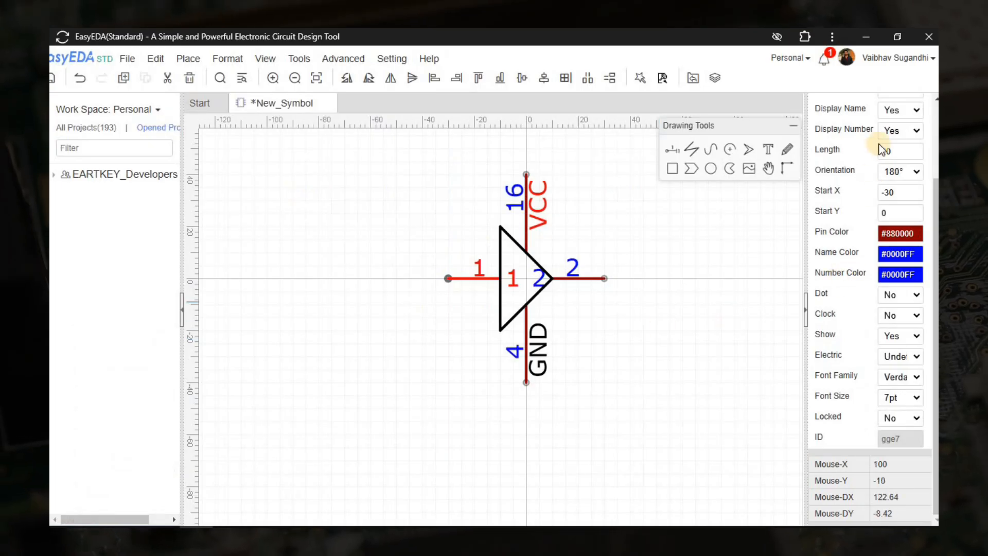
scroll(880, 144, up, 2)
click(895, 146)
text(A)
key(alt+Tab)
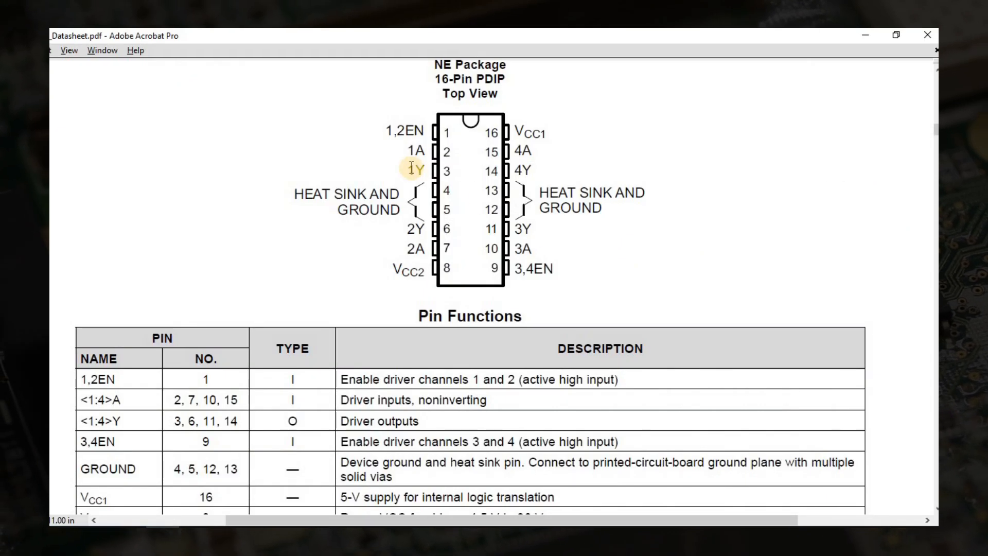
key(alt+Tab)
double_click(894, 165)
text(2)
double_click(902, 184)
text(2)
scroll(907, 379, down, 2)
click(900, 356)
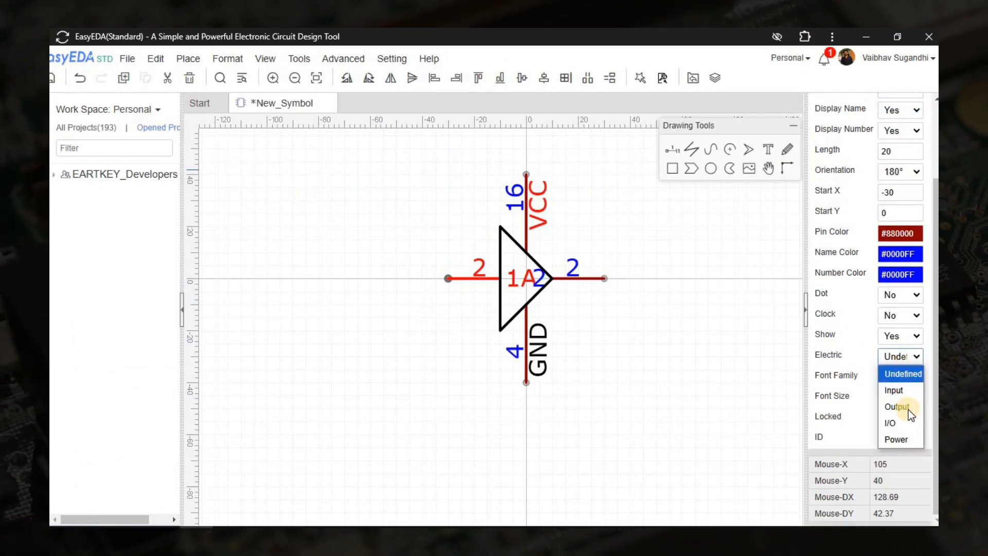
click(899, 392)
drag(517, 277, 470, 267)
Rename the right-hand pin 1Y and set its electrical type to Output.
click(566, 279)
scroll(872, 183, up, 2)
double_click(894, 144)
text(1Y)
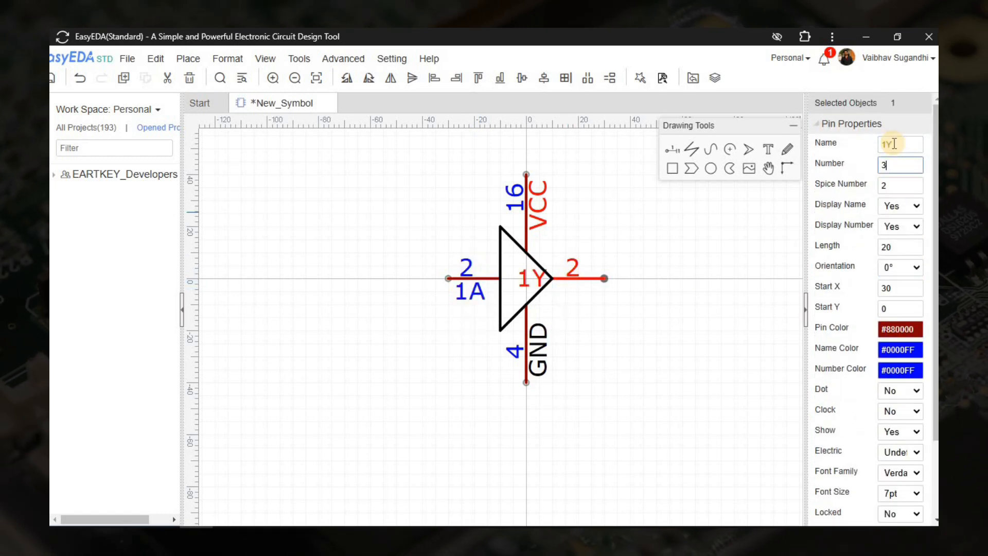
key(alt+Tab)
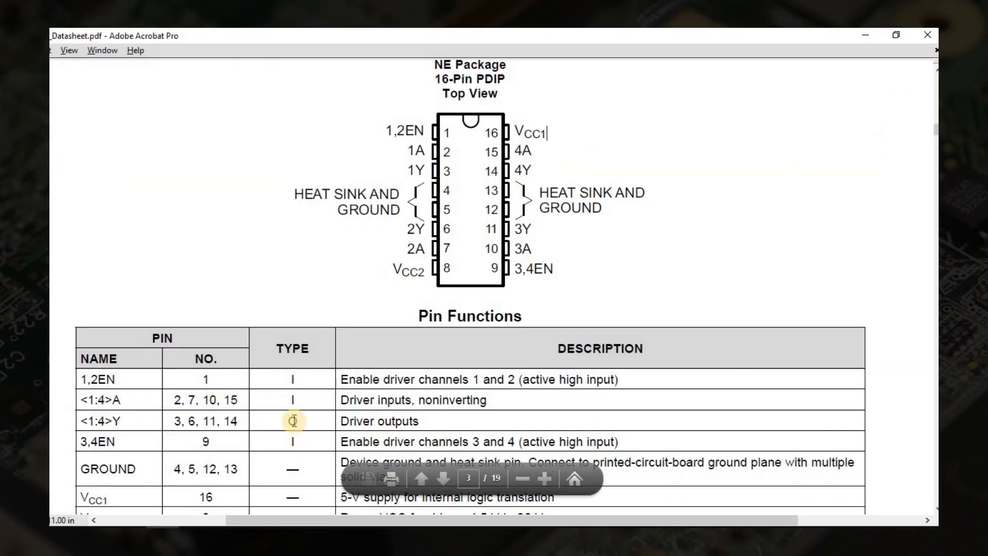
key(alt+Tab)
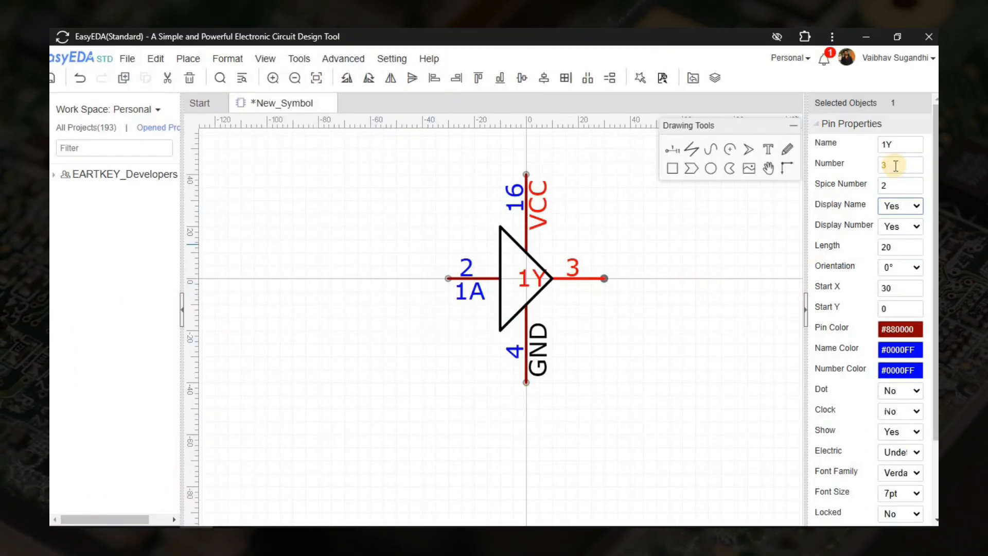
scroll(895, 247, down, 2)
click(900, 356)
click(898, 405)
click(575, 286)
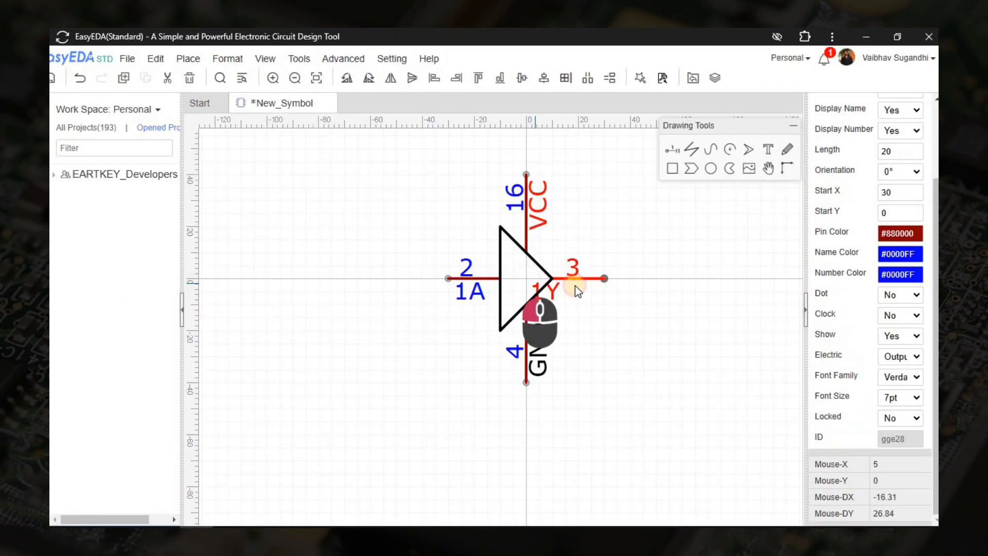
scroll(578, 275, up, 2)
scroll(576, 262, down, 2)
Colour the triangle outline dark red #880000 and make it thicker.
click(467, 308)
click(905, 144)
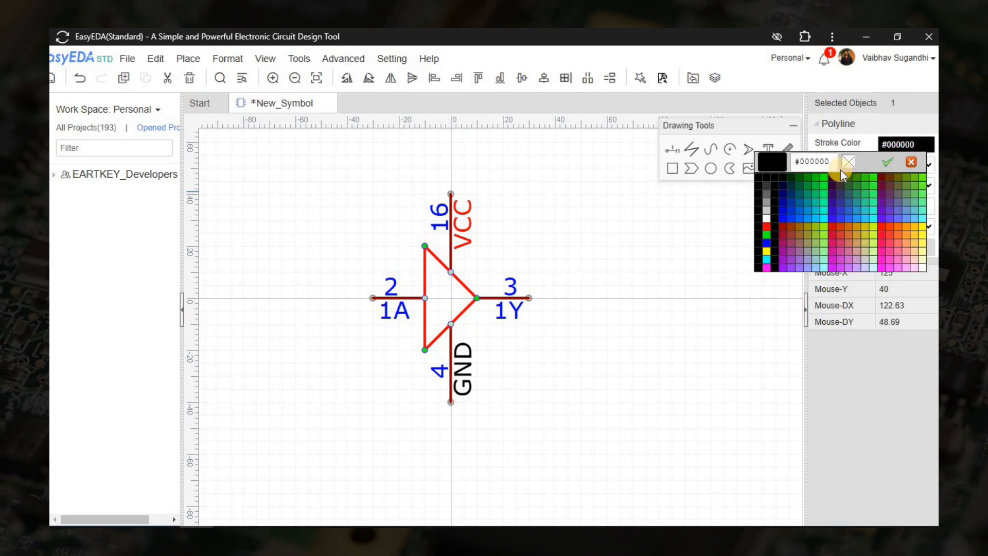
click(806, 193)
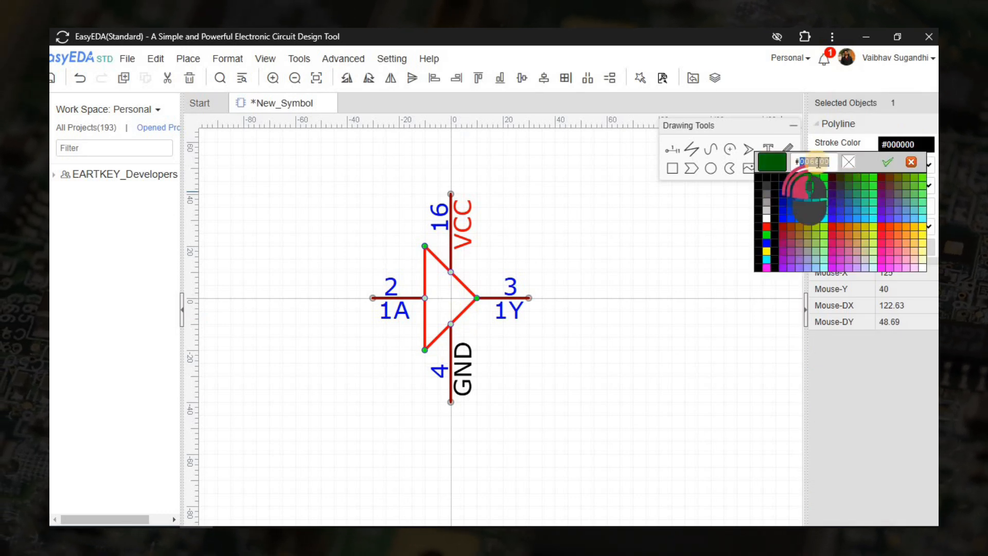
text(880000)
key(Return)
click(909, 165)
click(900, 194)
click(619, 360)
scroll(620, 359, up, 2)
scroll(638, 346, down, 2)
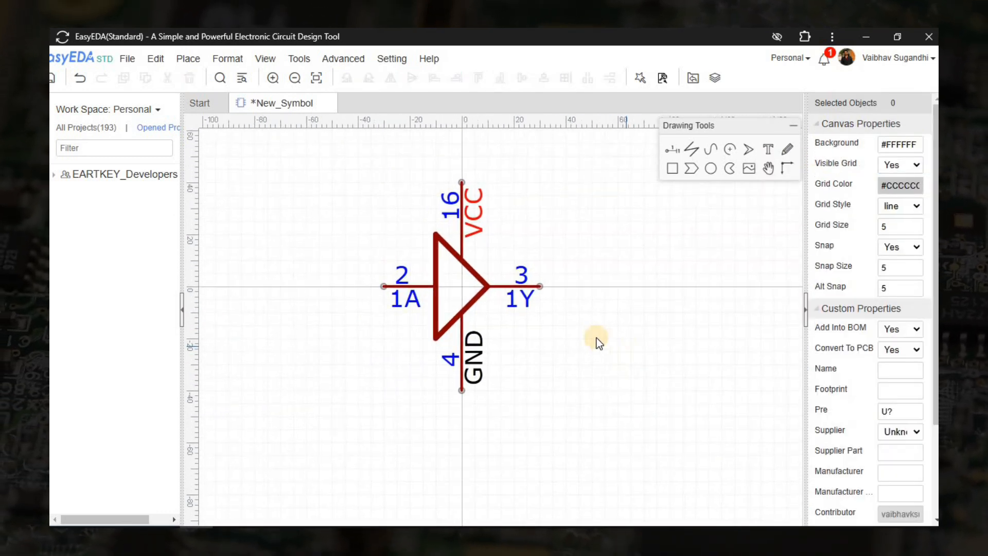
Fill in the symbol's save details with title L293X and supplier Mouser.
key(ctrl+s)
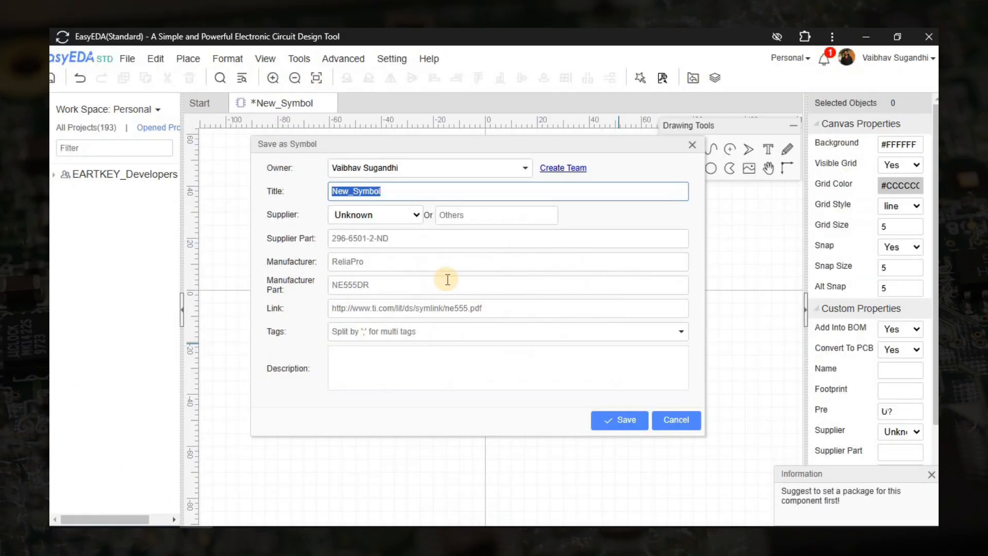
text(L293)
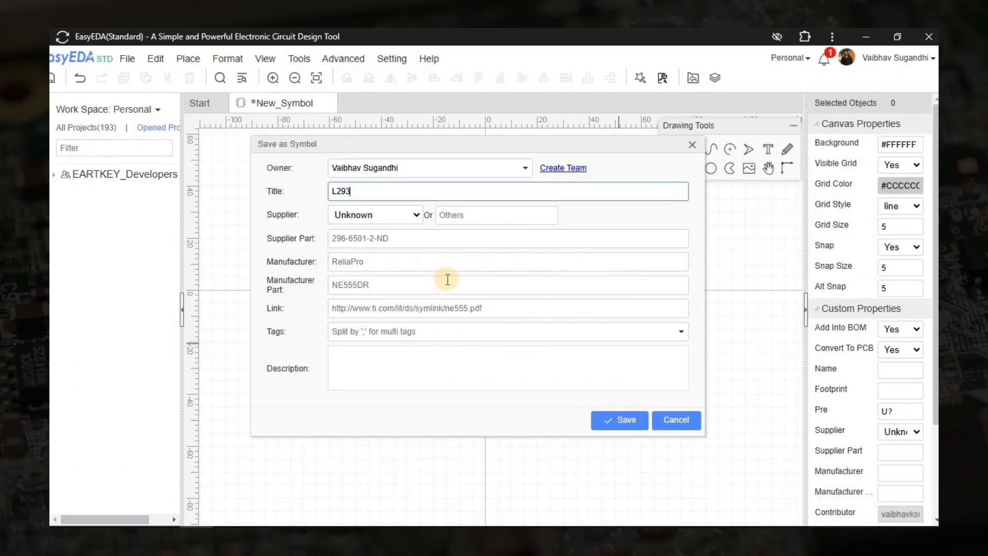
click(386, 216)
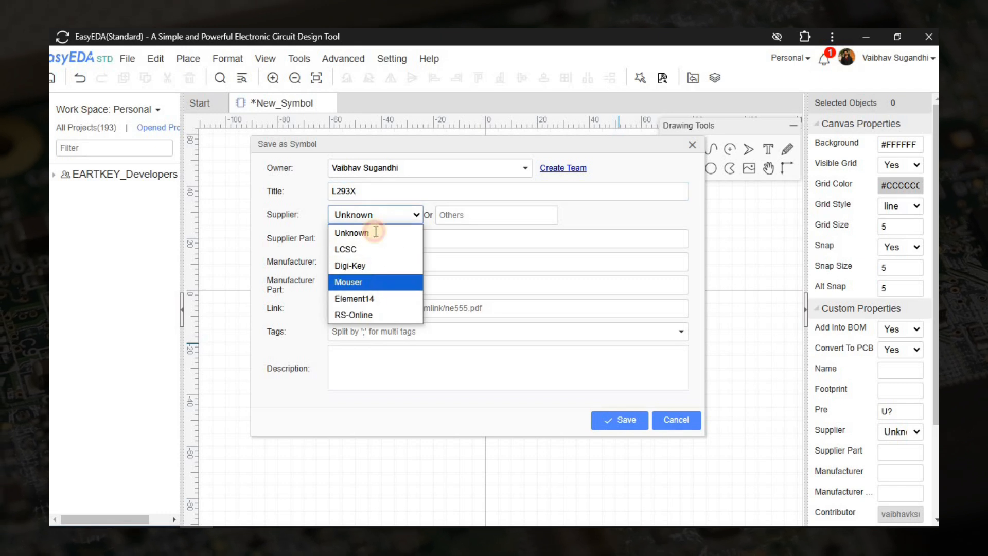
click(375, 282)
click(374, 233)
Launch Chrome, pick the browser profile, and maximize it to the Google home page.
click(230, 538)
click(478, 331)
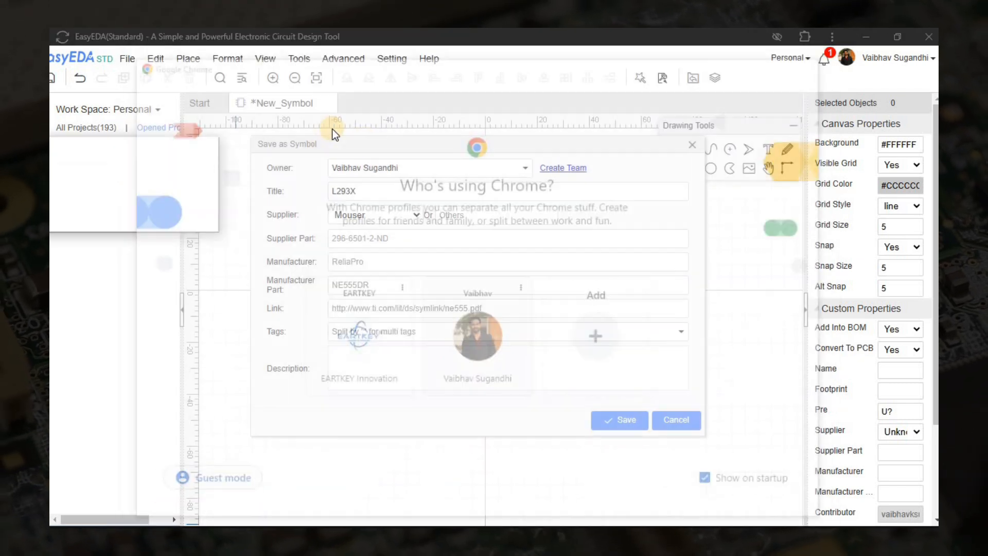
click(606, 254)
key(ctrl+h)
click(349, 42)
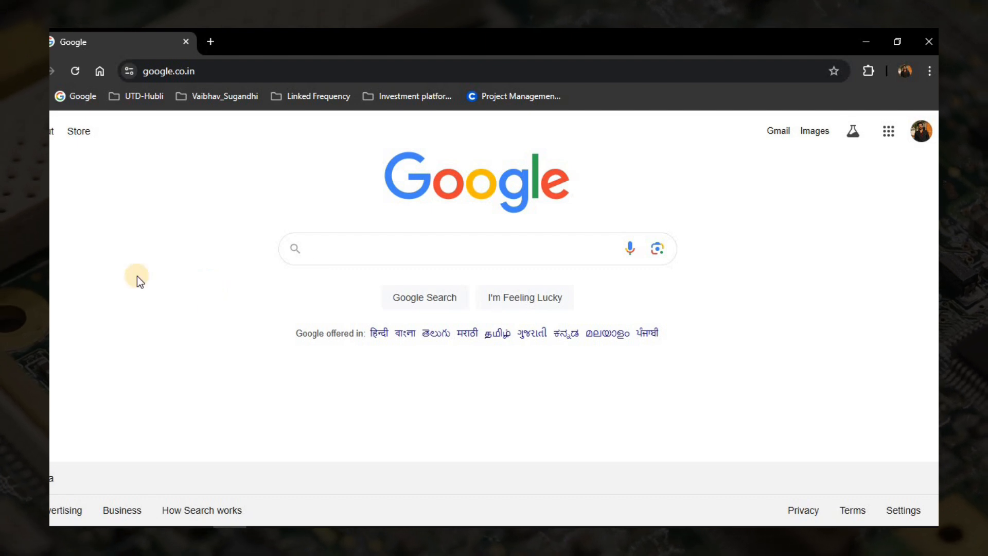
Search Google for Mouser and open the Mouser Electronics India site.
key(ctrl+shift+b)
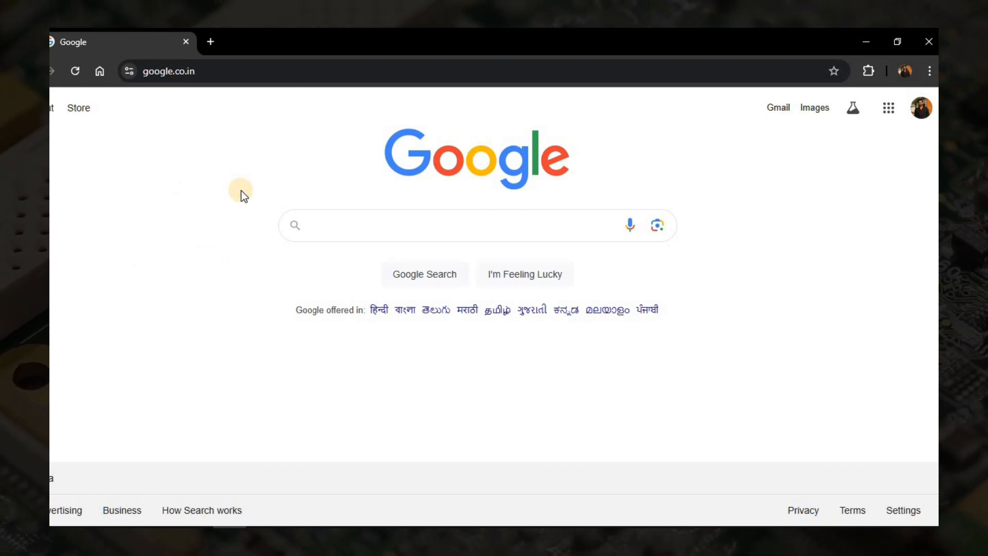
click(326, 230)
text(Mouser)
key(Return)
scroll(249, 360, down, 5)
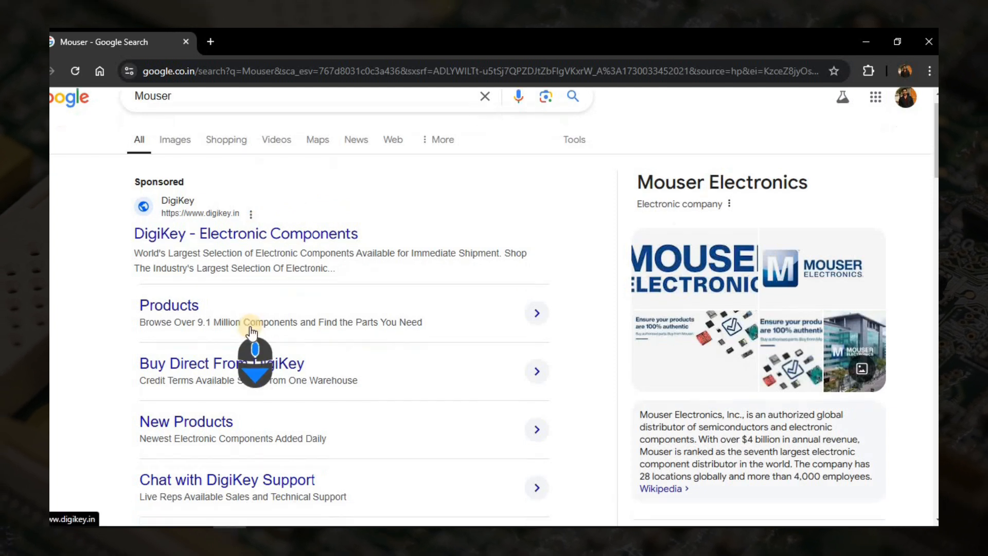
click(242, 309)
Search Mouser for the part L293.
click(409, 128)
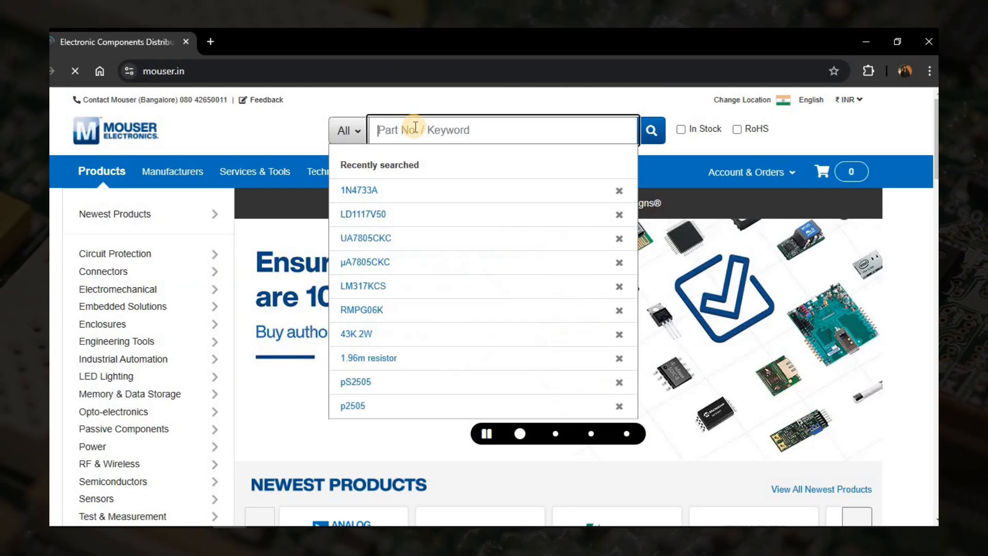
text(L293)
key(Return)
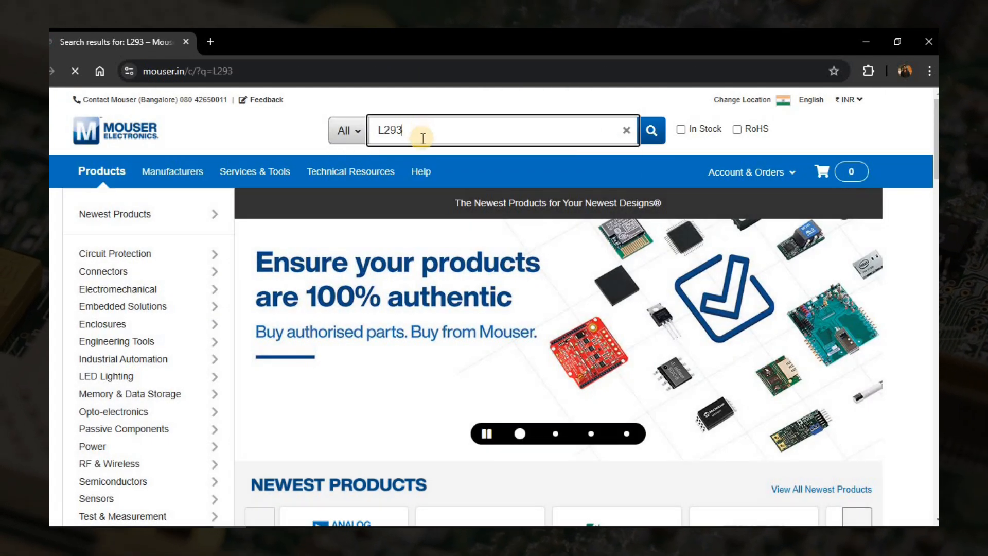
scroll(152, 288, down, 1)
Filter the Motor/Motion/Ignition Controllers & Drivers results to Type Half Bridge.
click(150, 330)
scroll(414, 309, down, 3)
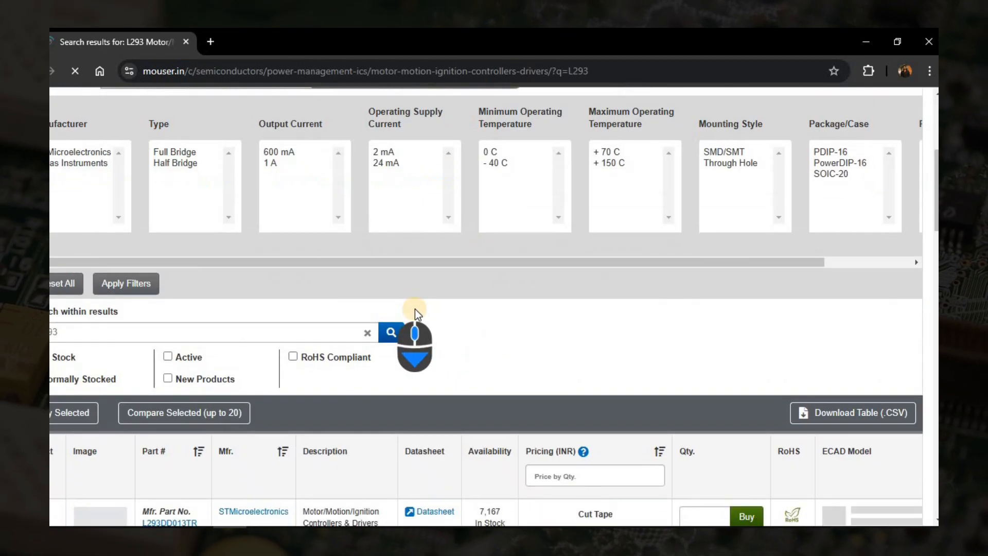
scroll(224, 365, down, 2)
scroll(223, 365, up, 5)
click(189, 295)
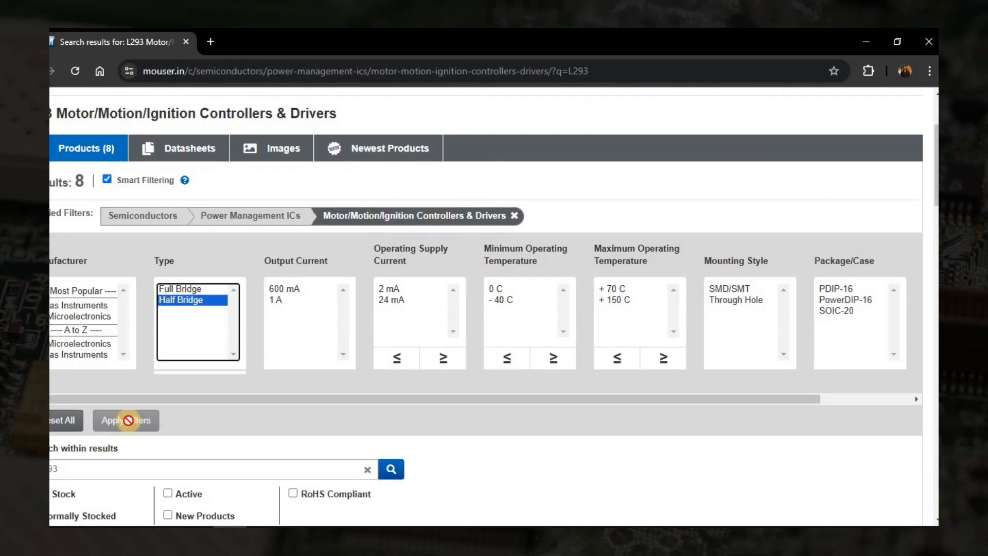
click(129, 419)
scroll(397, 363, down, 5)
scroll(320, 342, down, 8)
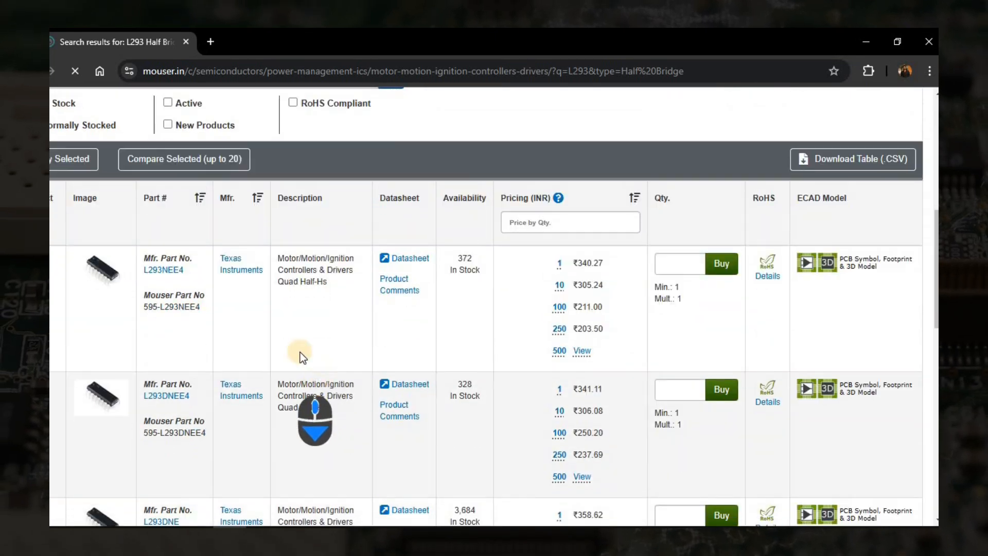
scroll(221, 393, down, 4)
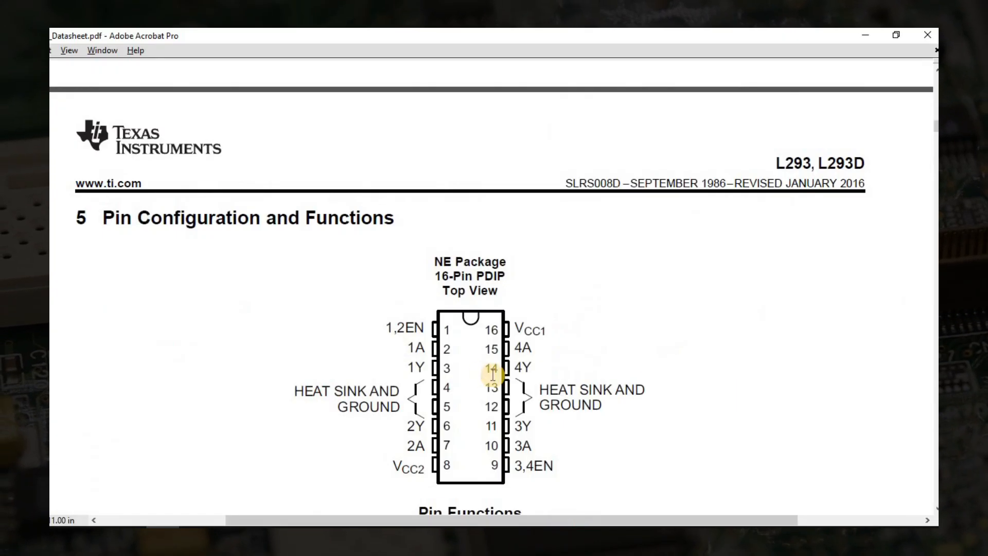
Copy L293DNE from the datasheet and search Mouser for that part.
scroll(585, 273, up, 3)
scroll(586, 272, up, 10)
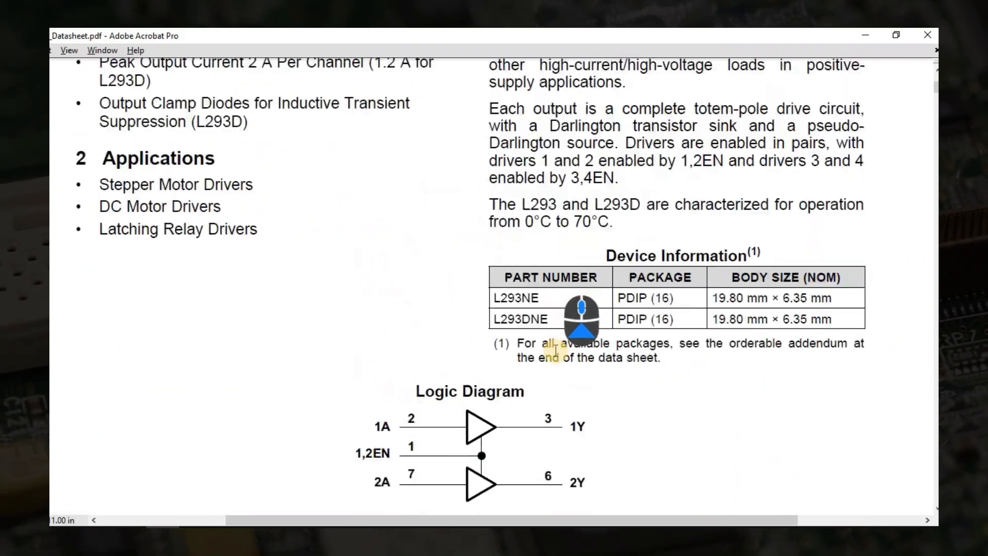
double_click(516, 298)
double_click(521, 319)
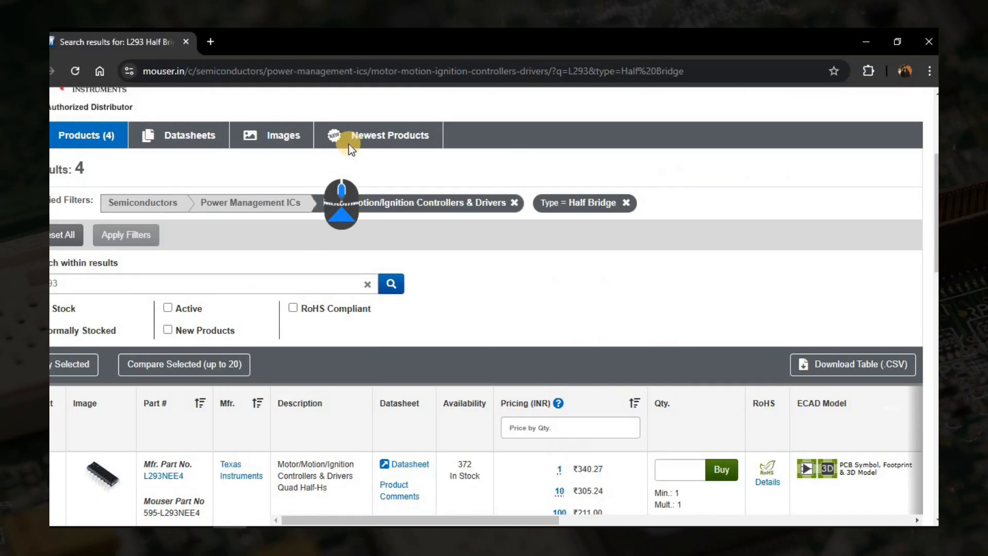
scroll(348, 144, up, 5)
click(396, 126)
text(L293DNE)
key(Return)
scroll(313, 276, down, 5)
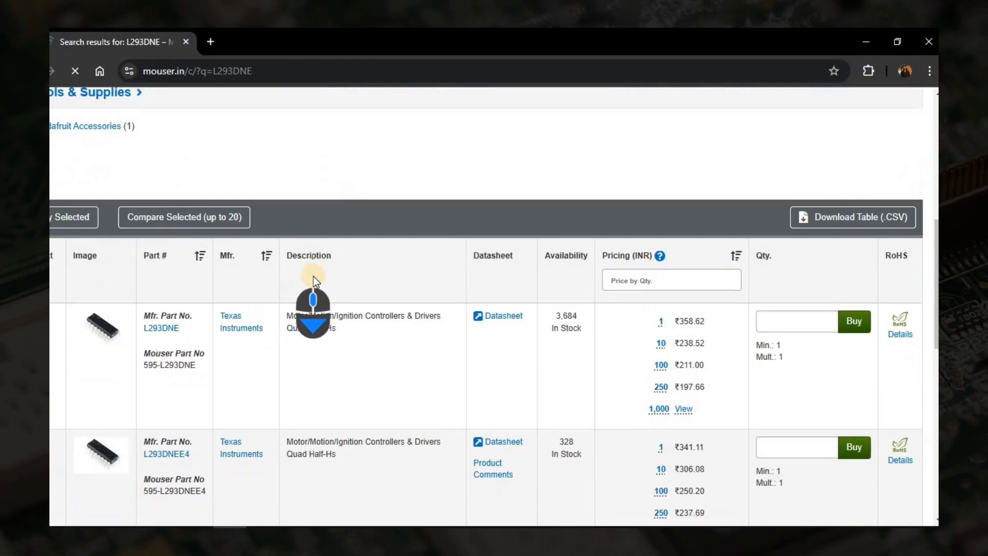
scroll(183, 360, down, 4)
scroll(192, 330, up, 5)
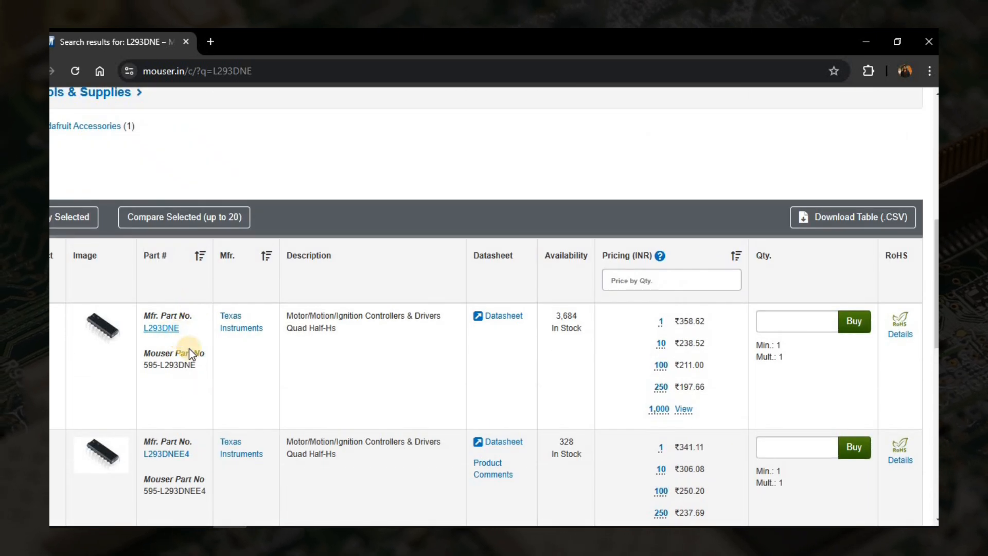
Fill Supplier Part 595-L293DNE, Manufacturer Texas Instruments and Manufacturer Part L293DNE.
drag(196, 366, 145, 366)
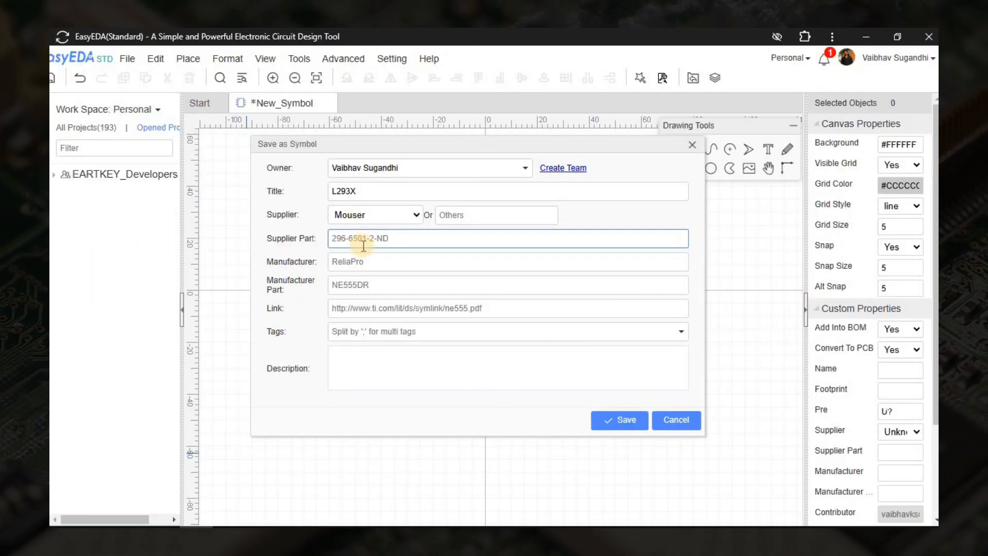
text(595-L293DNE)
click(381, 266)
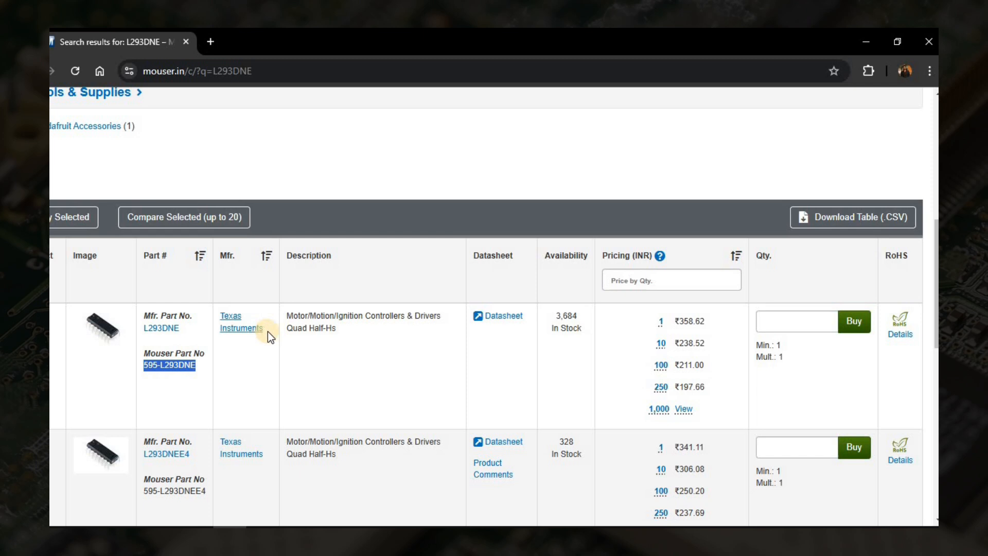
drag(265, 332, 225, 331)
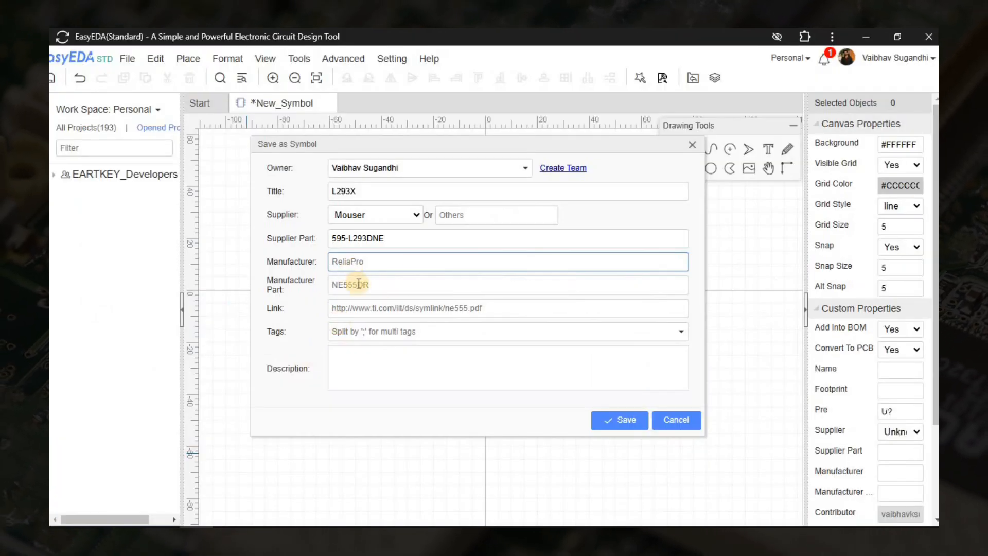
text(Texas Instruments)
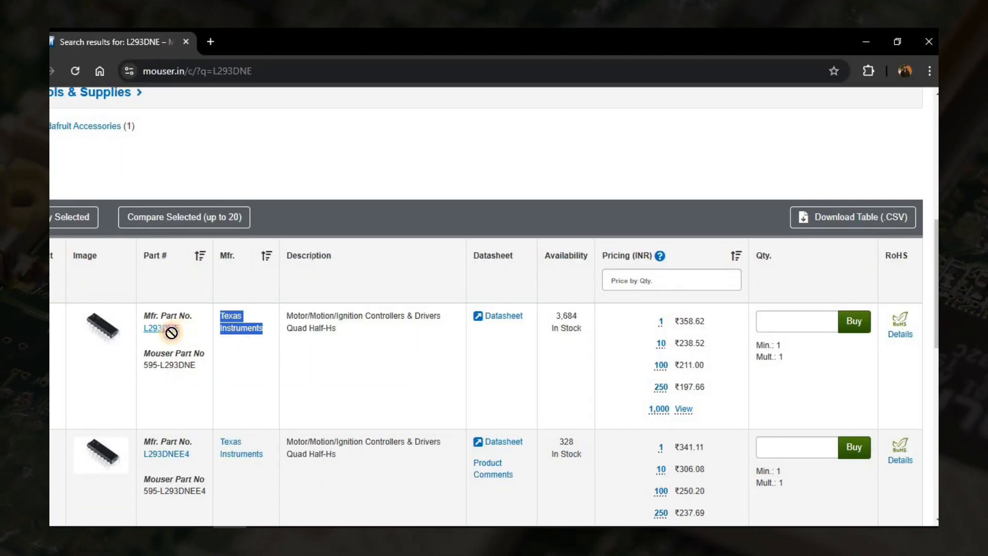
drag(180, 328, 143, 328)
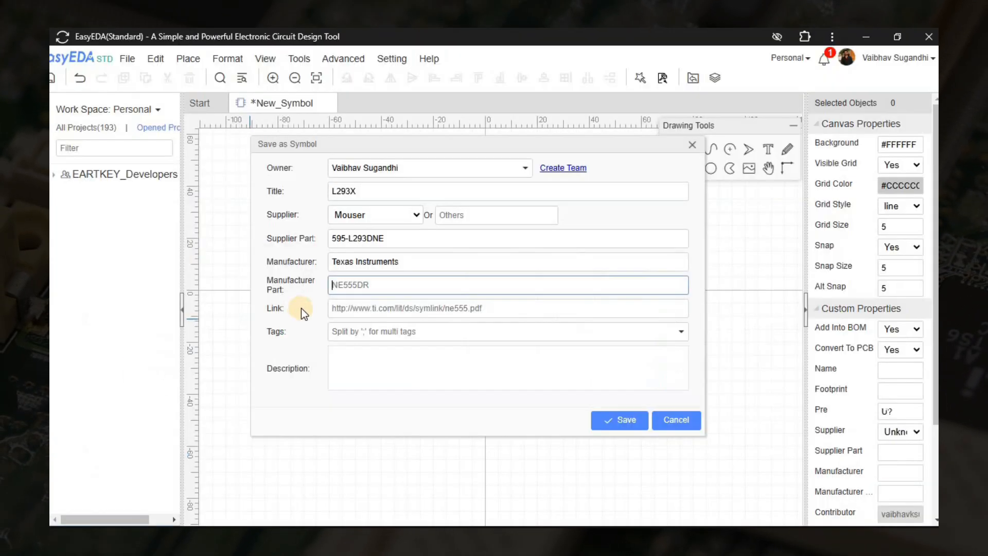
text(L293DNE)
click(384, 191)
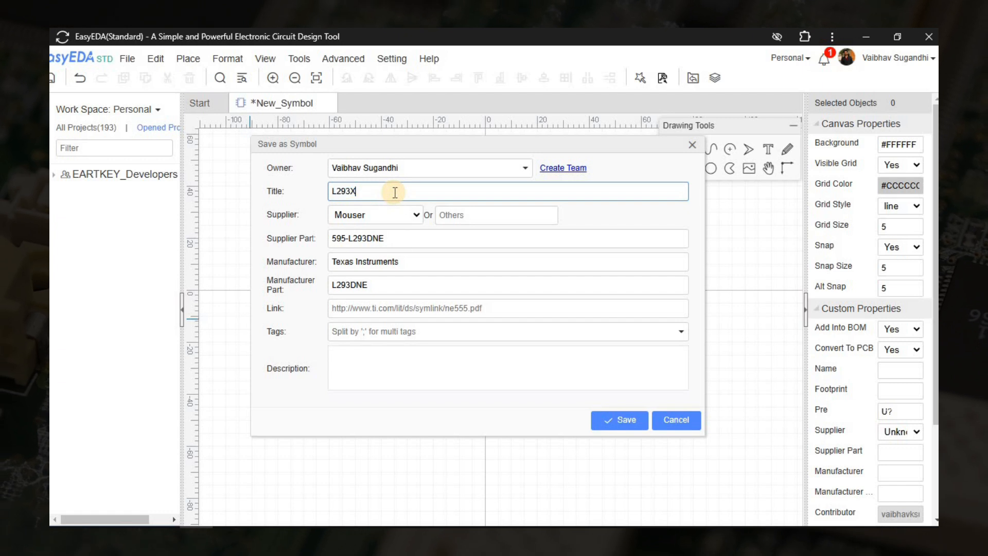
Enter the tag Drivers for the symbol.
click(386, 332)
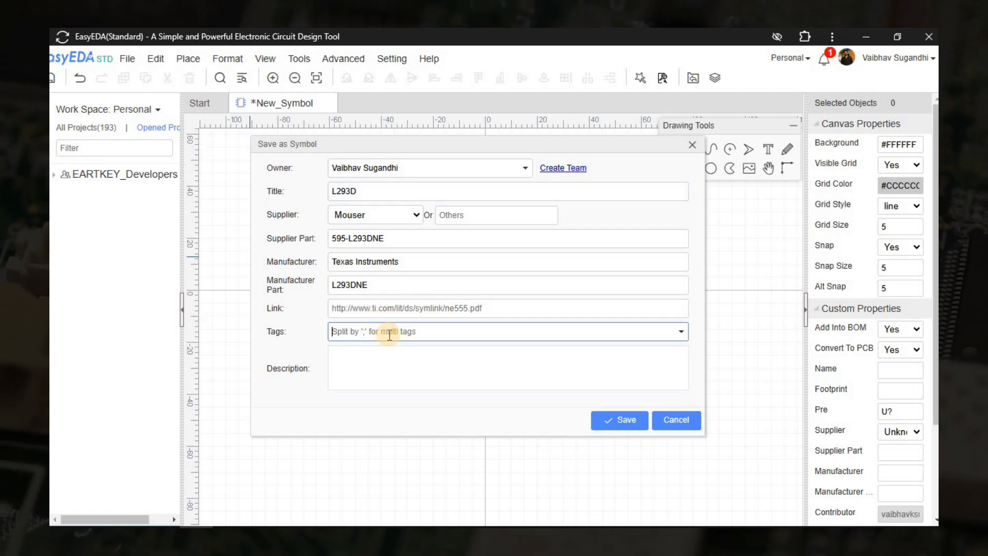
text(Dr)
key(BackSpace)
key(BackSpace)
text(Motor)
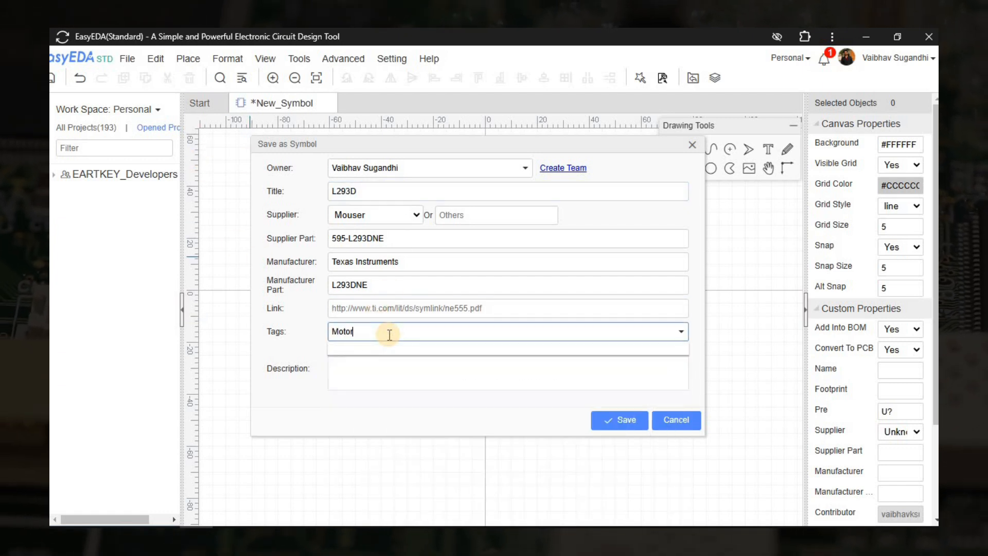
key(BackSpace)
key(BackSpace)
key(BackSpace)
key(BackSpace)
key(BackSpace)
text(Drivers)
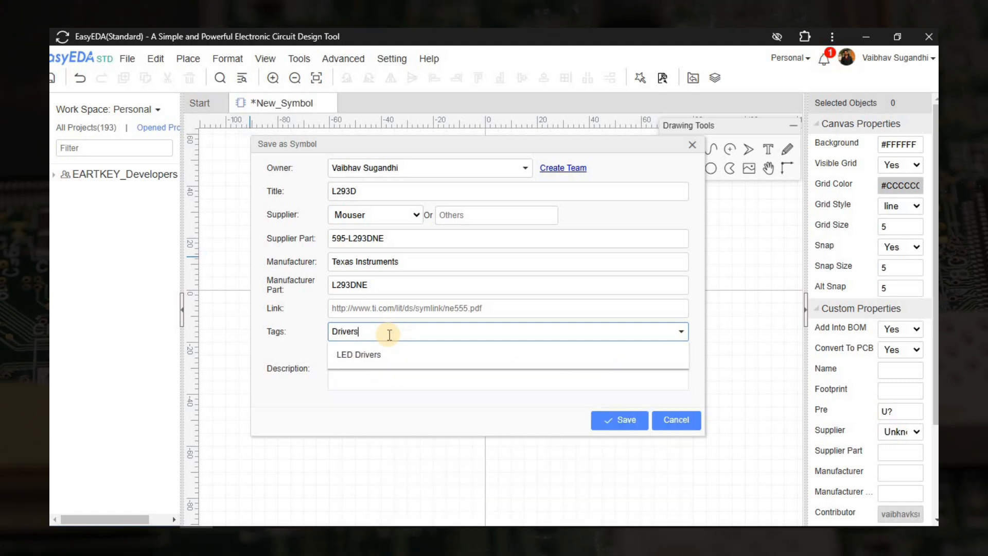
Paste the Quadruple Half-H Drivers datasheet title into Description, adding 'IC' and the author's name.
click(390, 382)
key(alt+Tab)
key(alt+Tab)
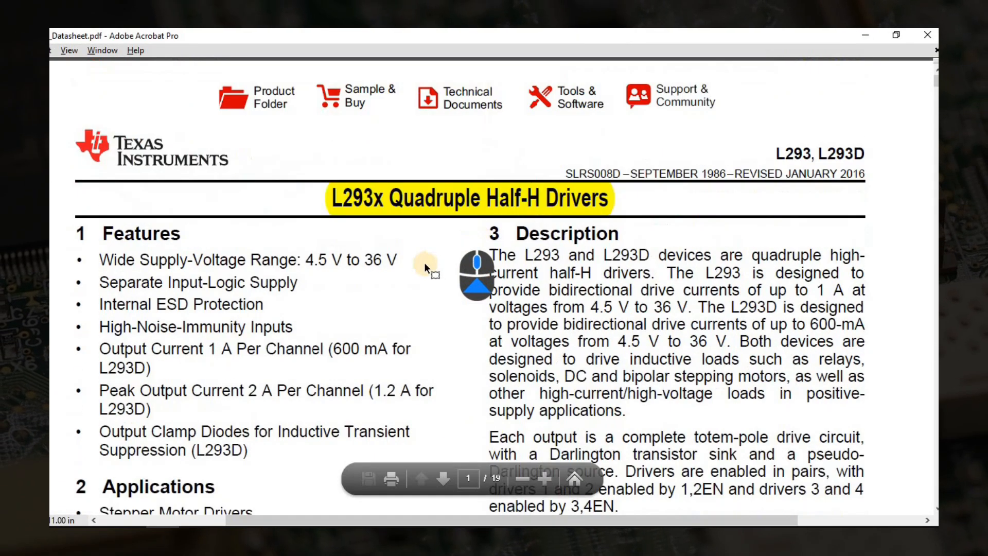
drag(389, 197, 603, 211)
key(ctrl+c)
key(alt+Tab)
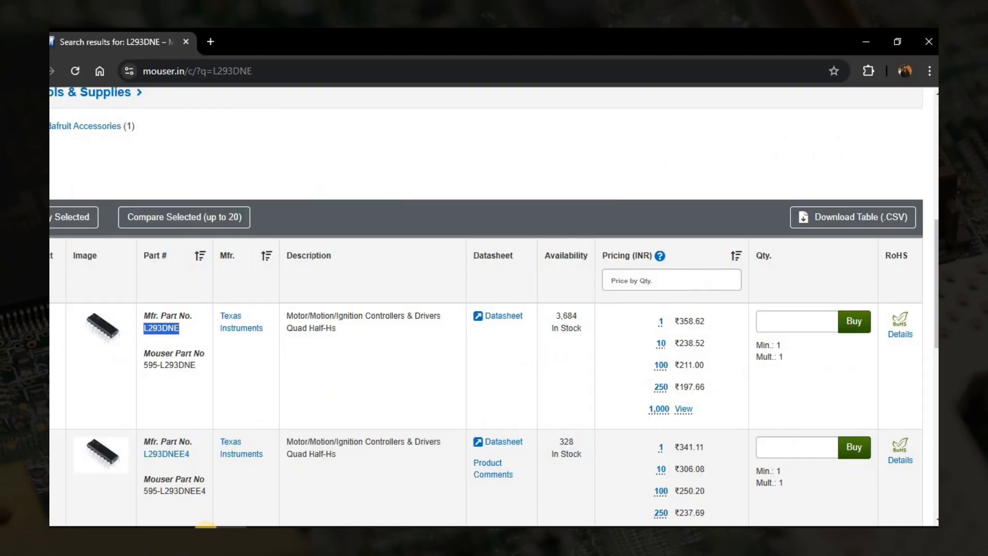
key(alt+Tab)
key(ctrl+v)
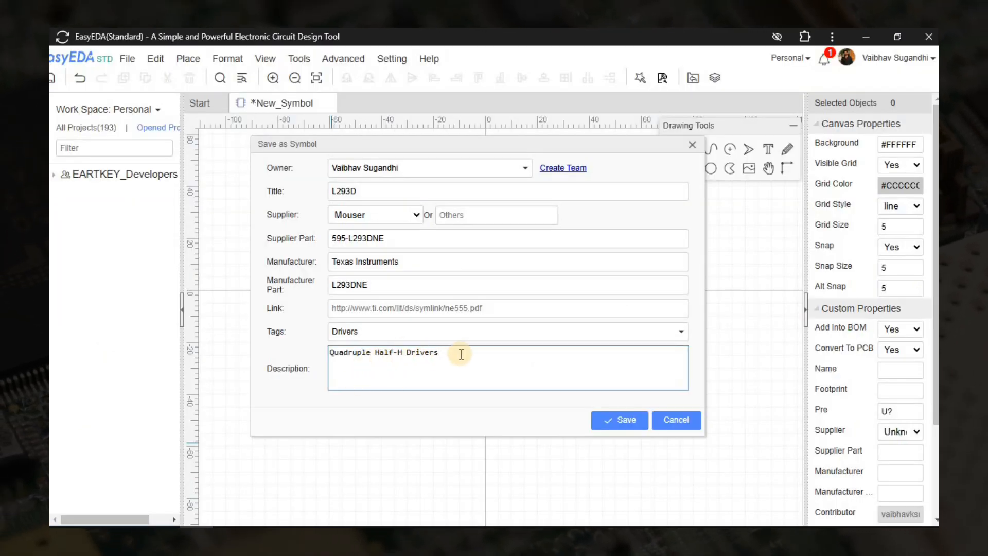
text(IC : Vaibhav)
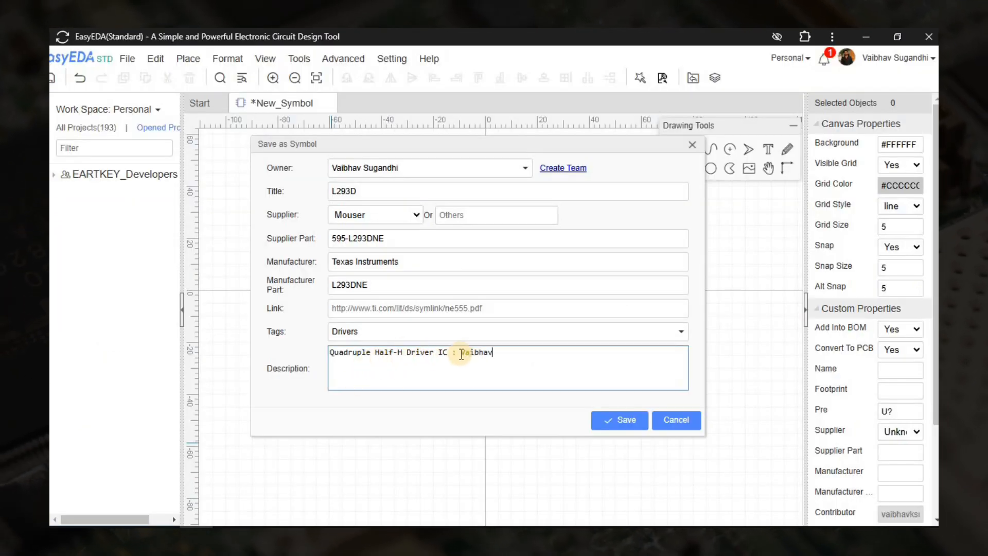
text( Sugandhi)
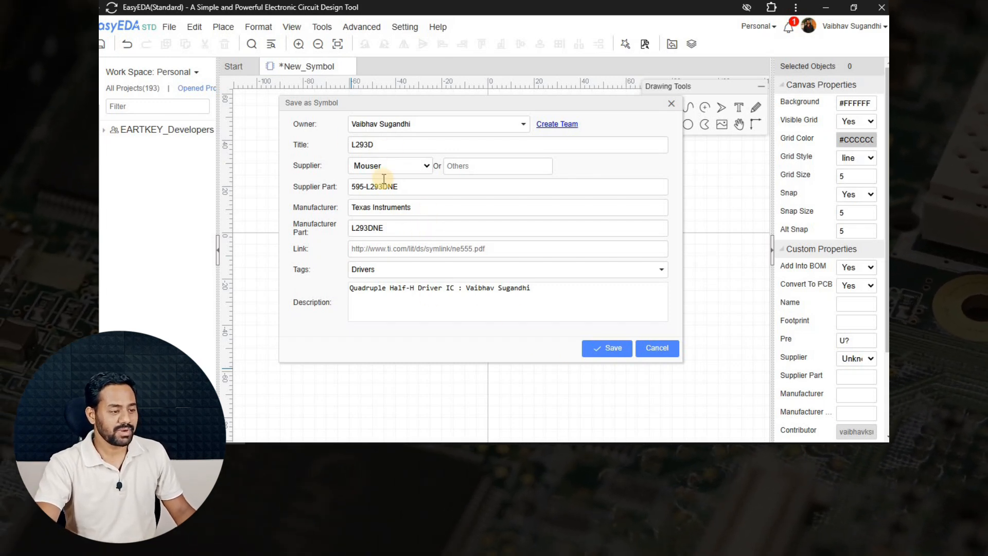
double_click(381, 145)
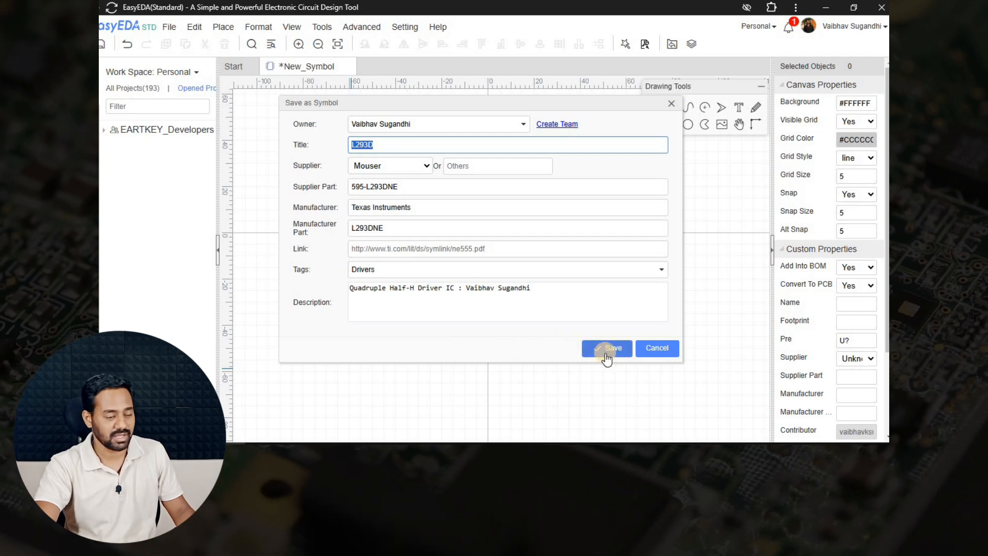
Save the symbol and find L293D in the parts library.
click(605, 347)
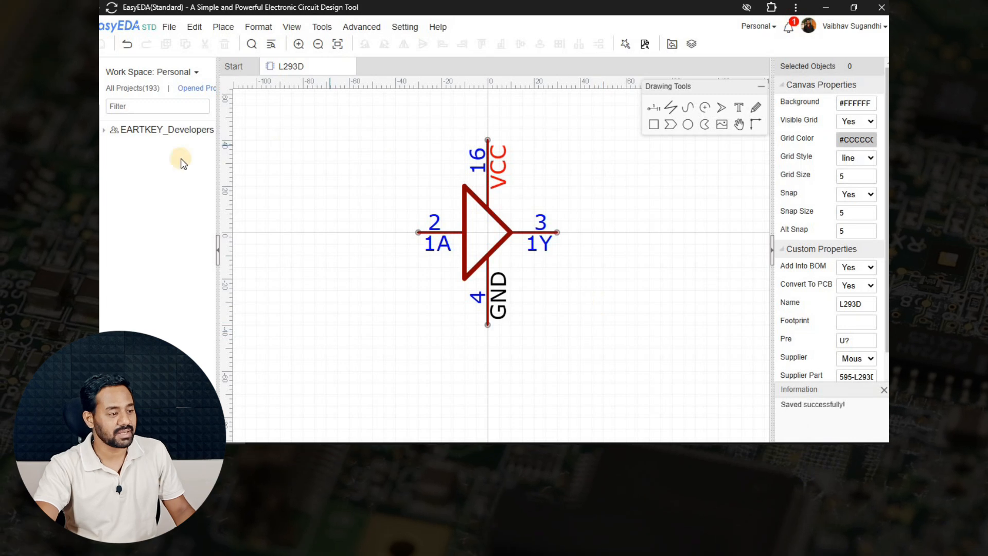
click(417, 93)
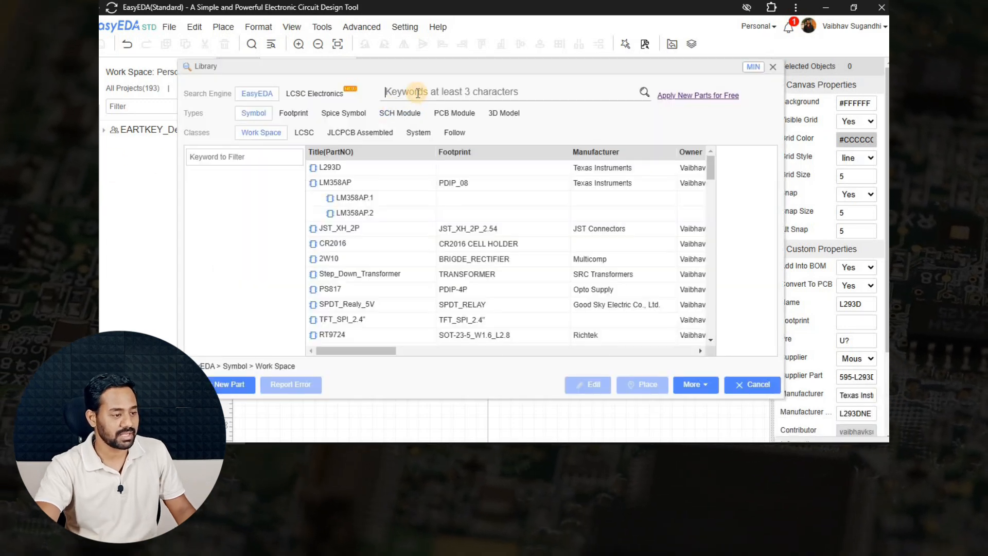
text(L293D)
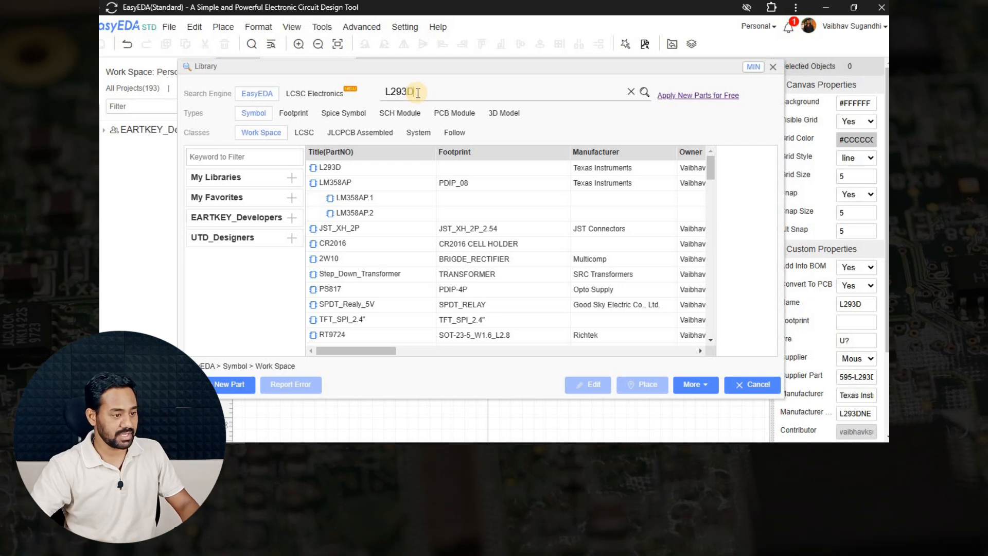
key(Return)
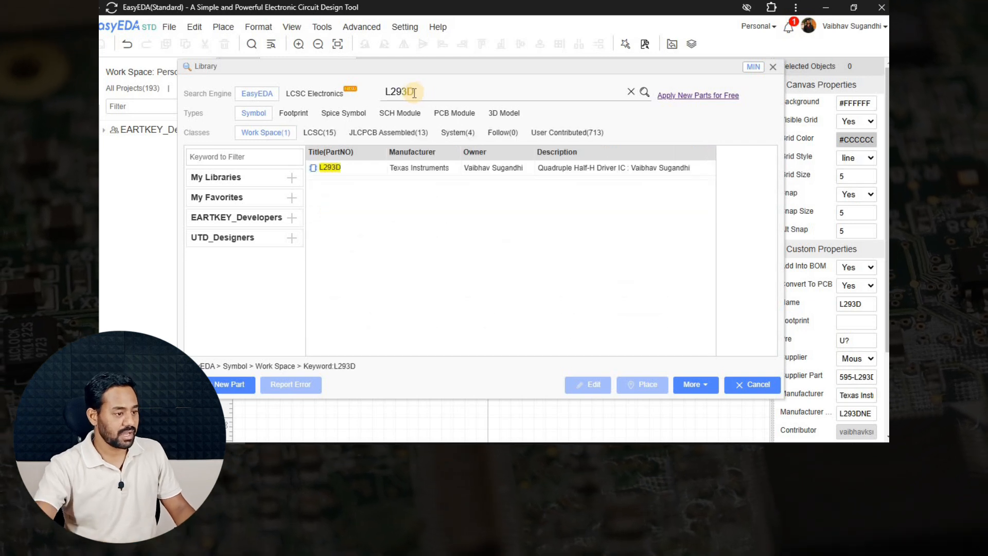
click(363, 172)
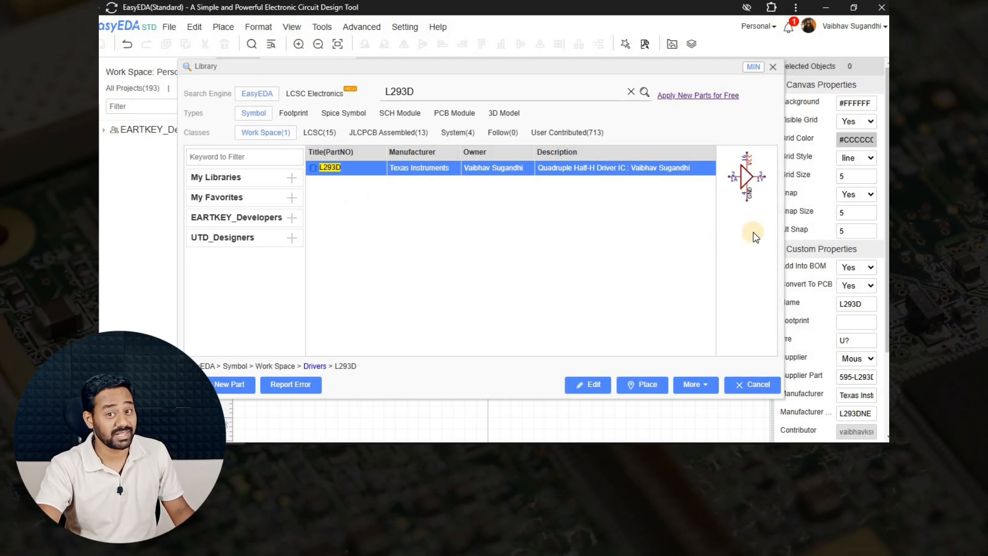
Add 3 sub-parts to L293D and preview sub-parts L293D.1 through L293D.4.
right_click(359, 172)
click(407, 245)
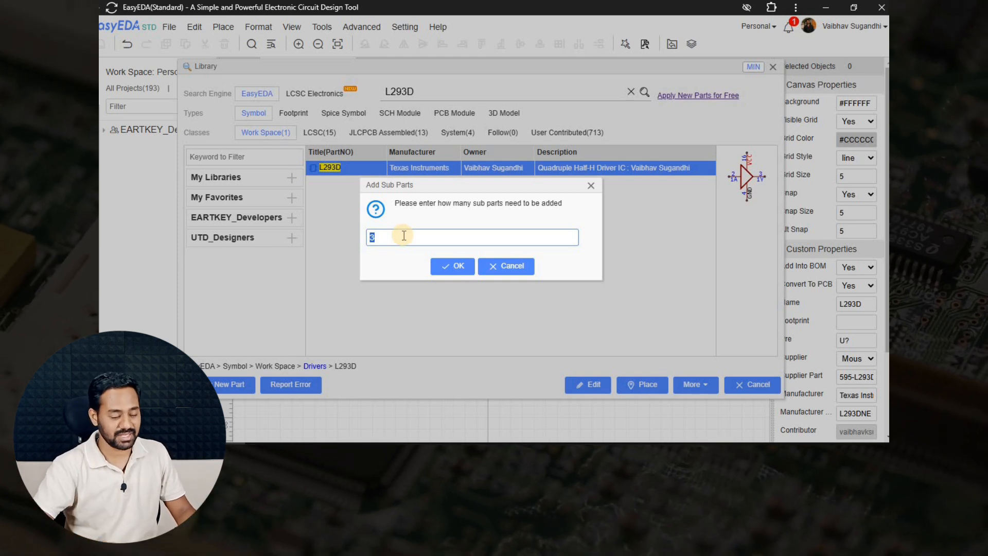
click(449, 266)
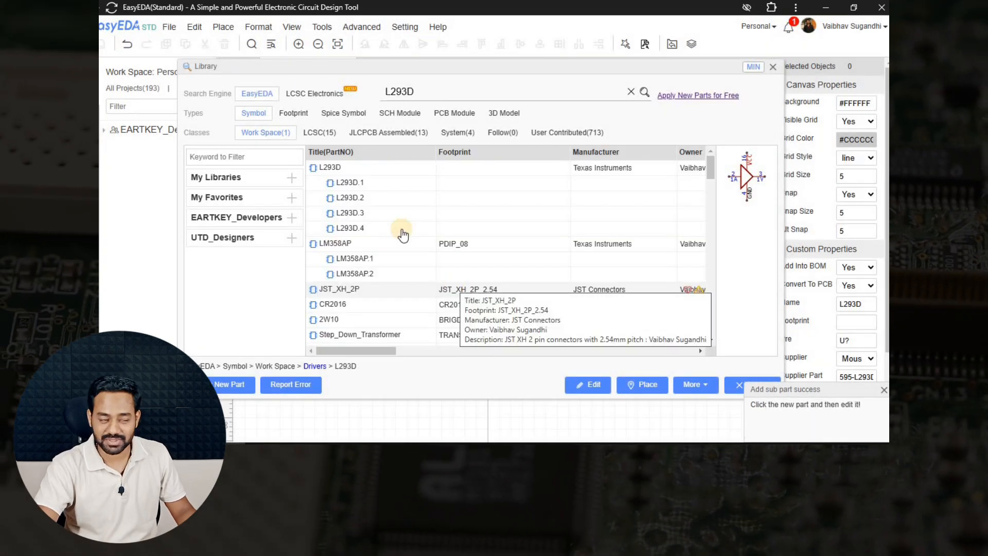
click(645, 93)
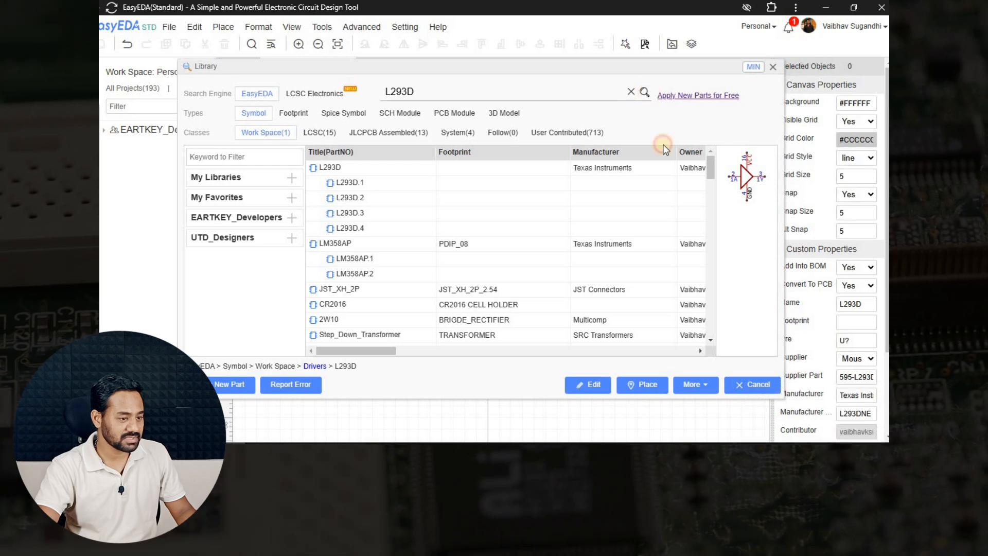
click(371, 183)
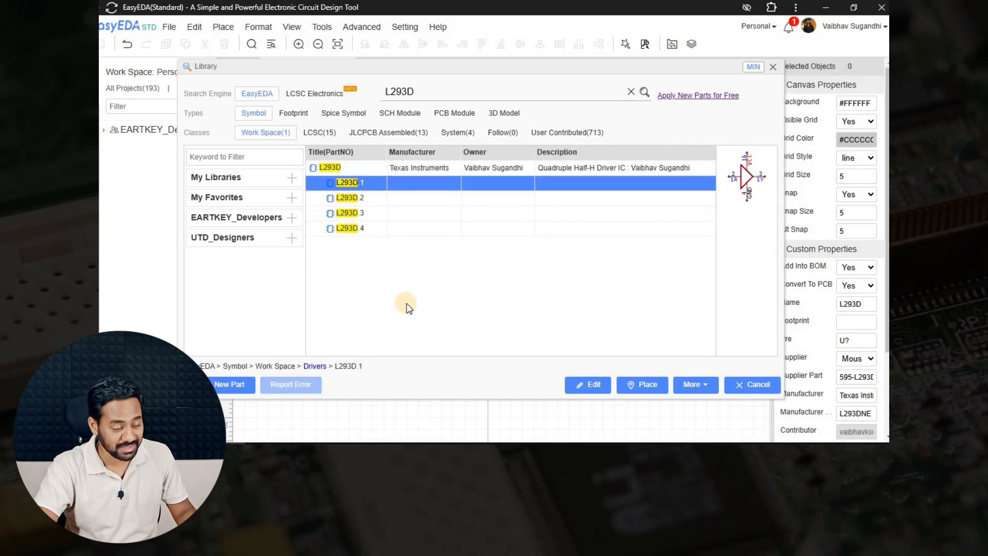
click(371, 213)
click(371, 229)
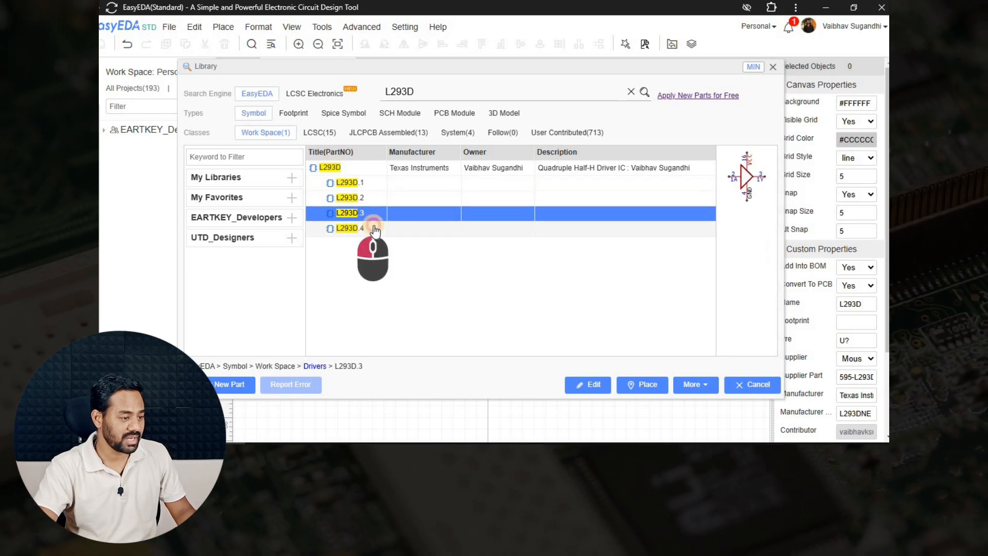
click(369, 183)
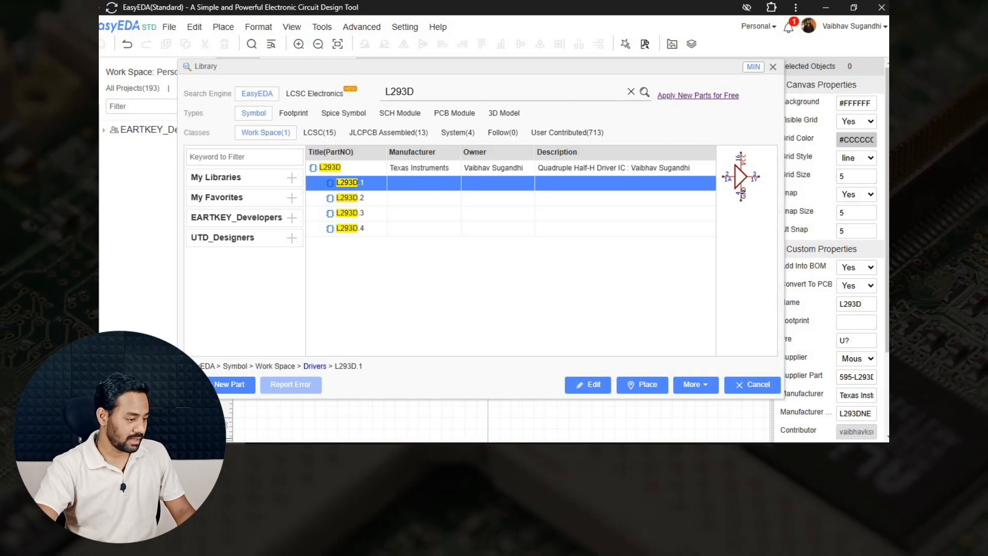
key(alt+Tab)
Scroll the datasheet to the 16-pin PDIP pin configuration, then select sub-part L293D.1 in the library.
scroll(484, 146, down, 10)
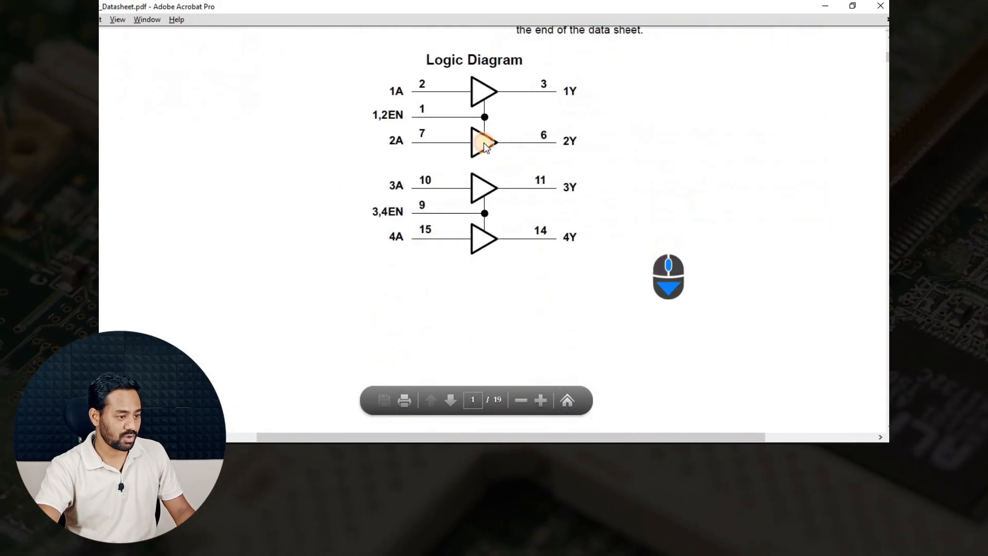
scroll(396, 150, up, 3)
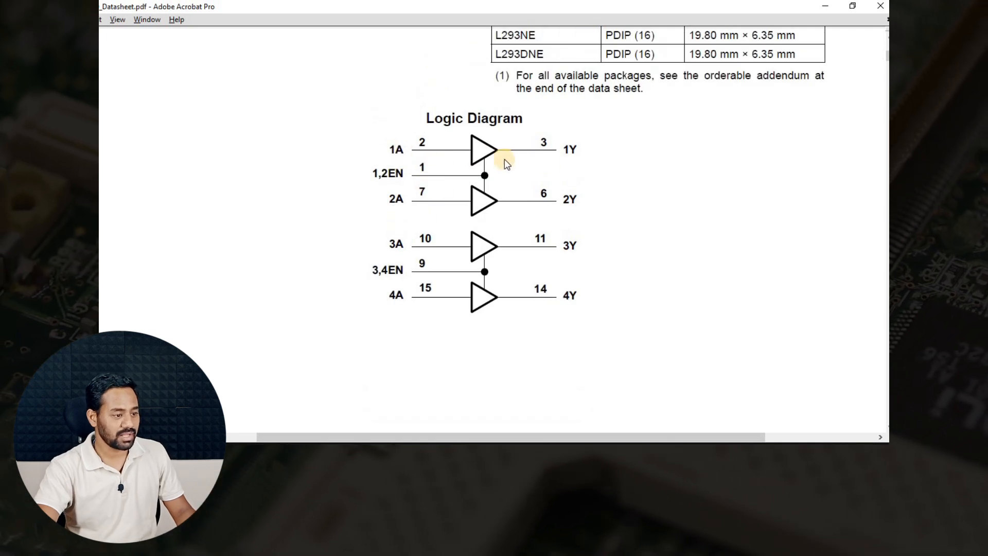
key(alt+Tab)
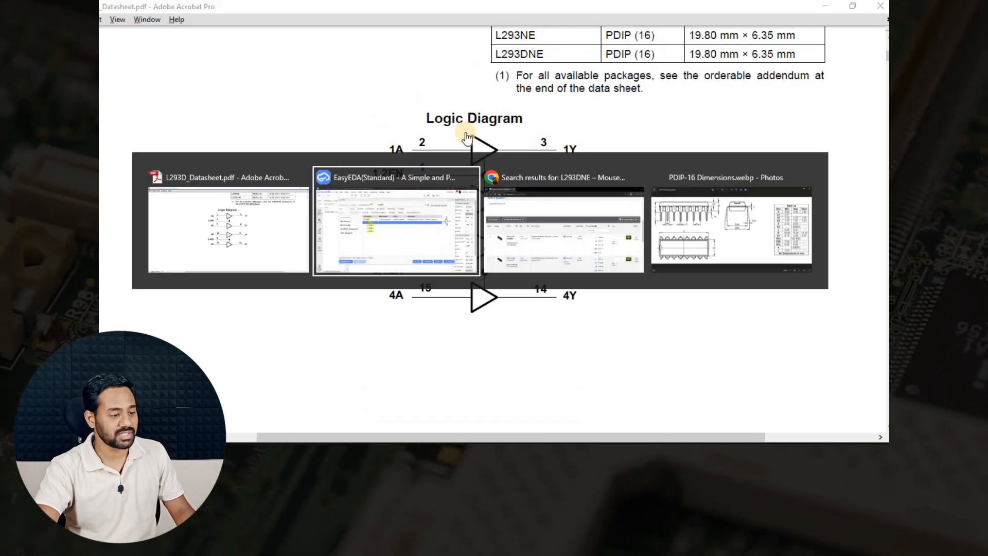
click(368, 198)
key(alt+Tab)
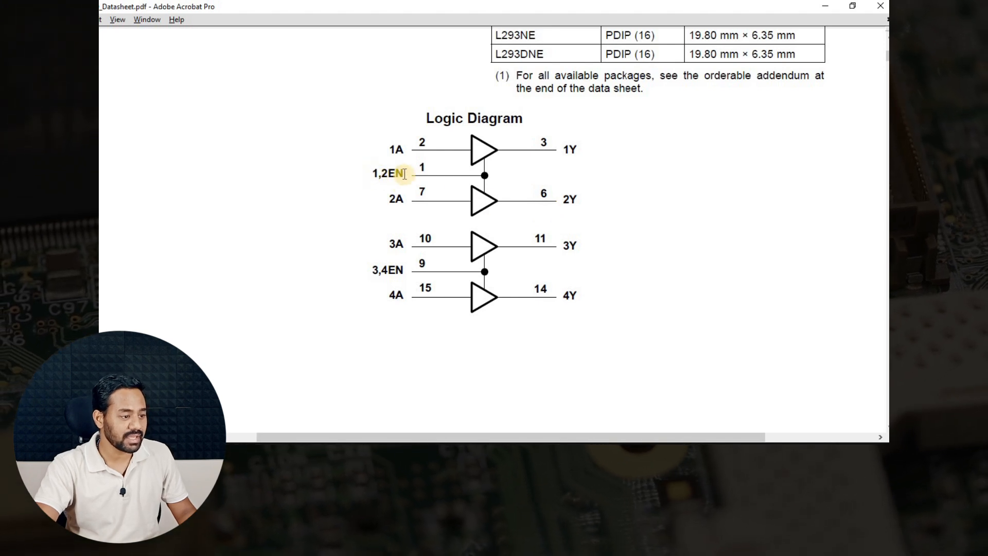
scroll(461, 252, down, 15)
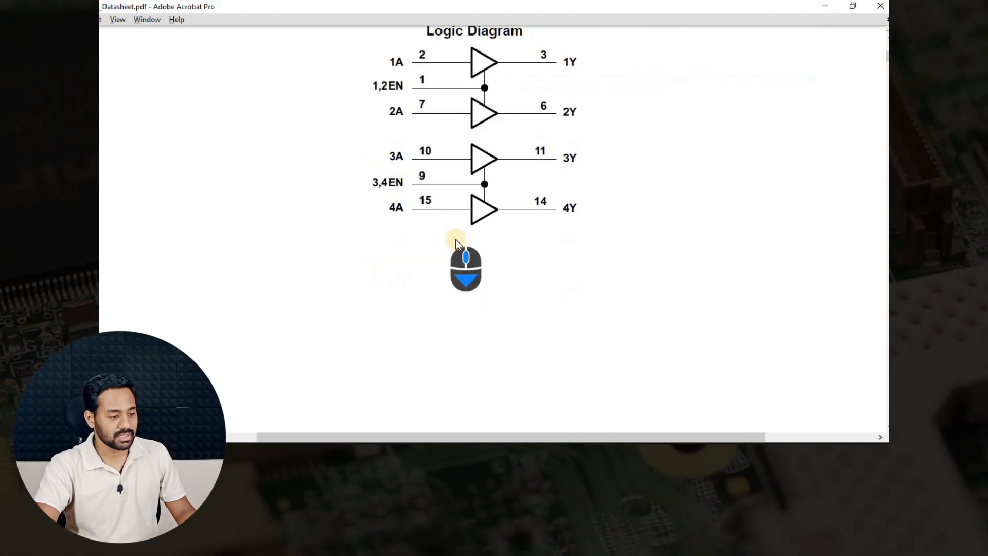
scroll(461, 253, down, 12)
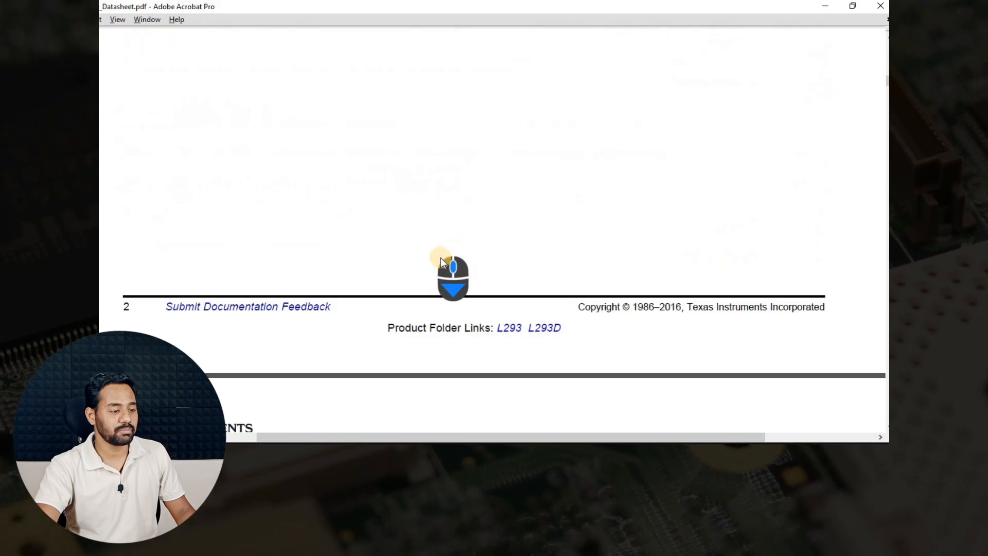
scroll(446, 293, up, 3)
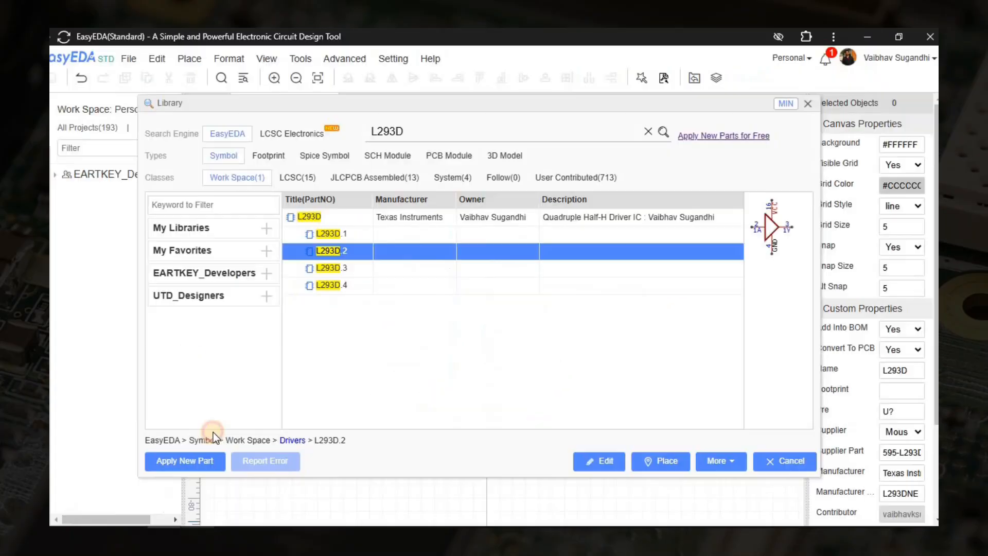
click(365, 238)
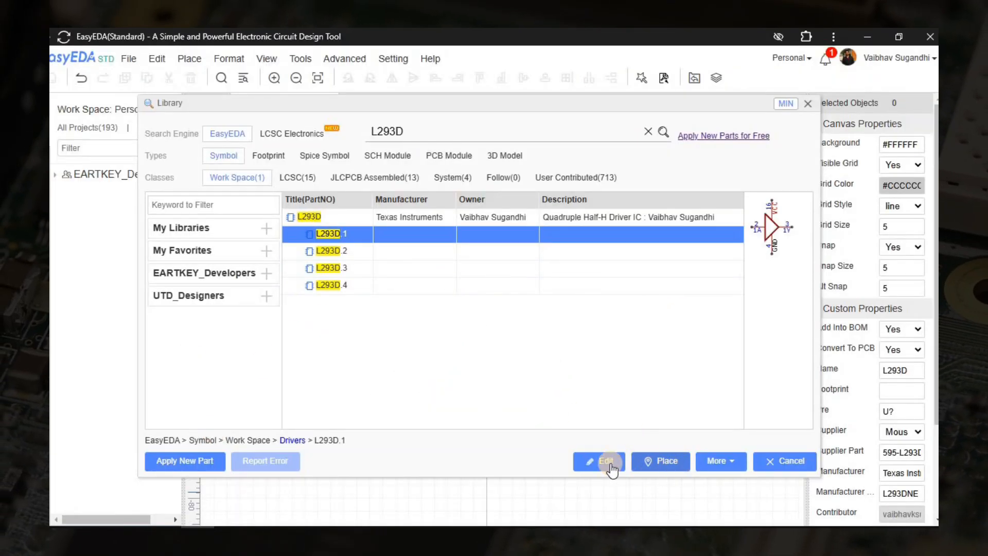
Open sub-part L293D.1, set snap and grid size to 10, and raise pin 1A one step.
click(603, 461)
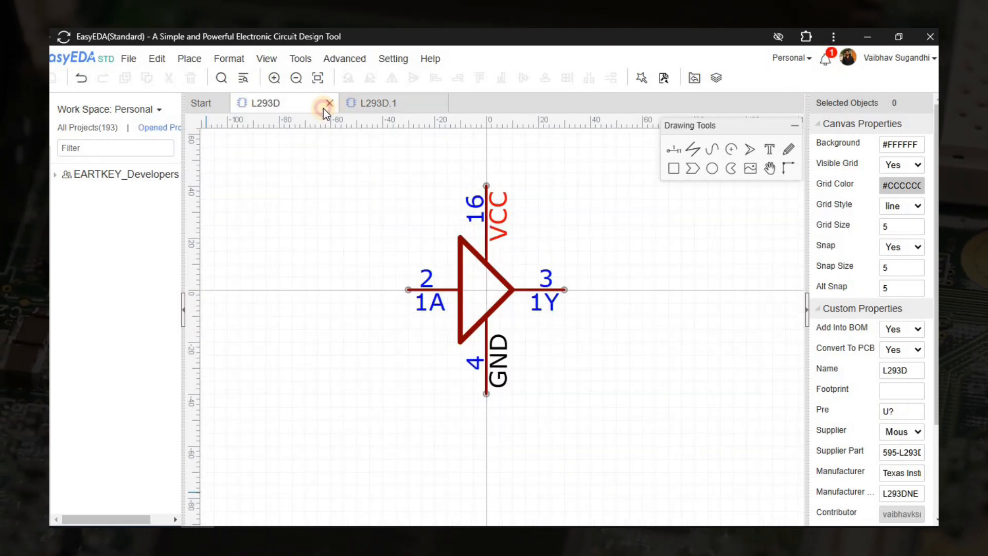
click(328, 105)
scroll(621, 375, down, 1)
right_drag(621, 375, 561, 386)
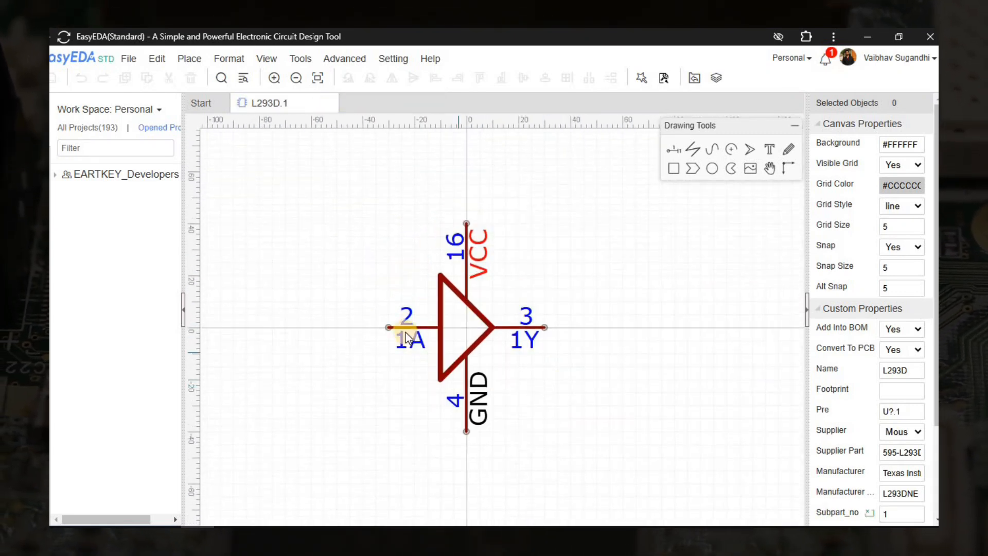
click(405, 332)
scroll(407, 333, up, 2)
double_click(884, 269)
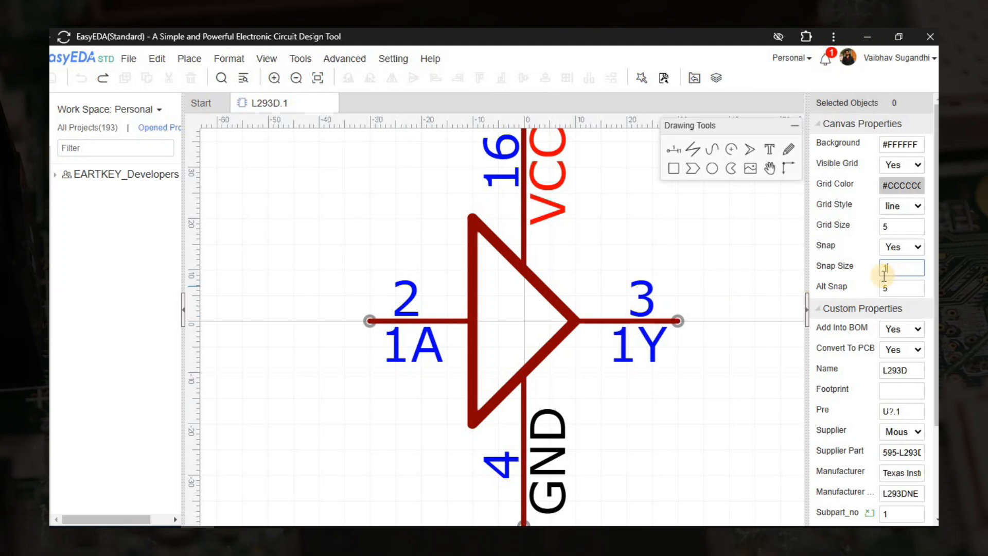
text(10)
double_click(894, 226)
text(10)
drag(454, 321, 455, 280)
click(400, 387)
Add a left-facing pin below 1A named EN, number 1, electrical type Input.
click(673, 149)
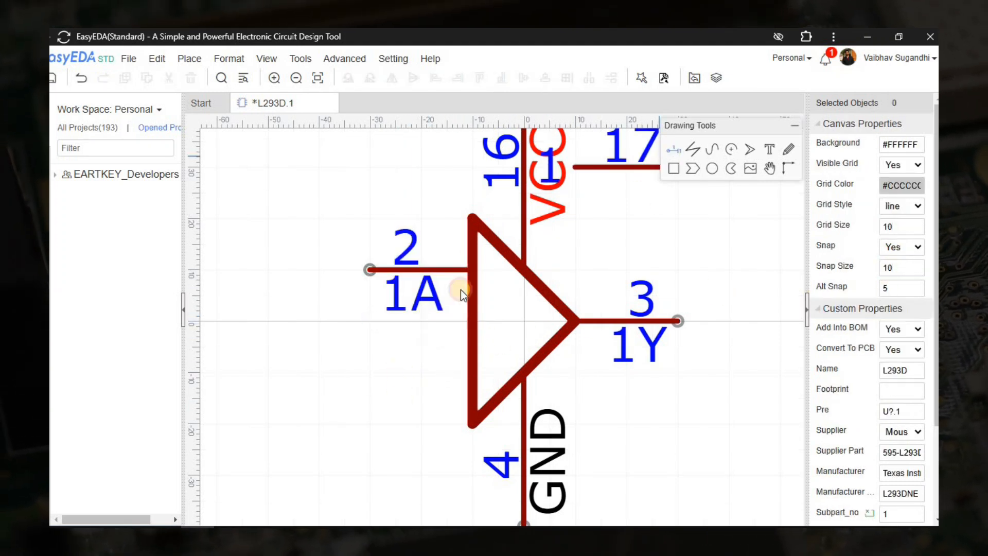
key(space)
key(space)
click(353, 359)
right_drag(391, 367, 497, 351)
click(497, 351)
scroll(497, 351, down, 2)
right_drag(649, 282, 568, 249)
double_click(893, 147)
text(EN)
double_click(921, 164)
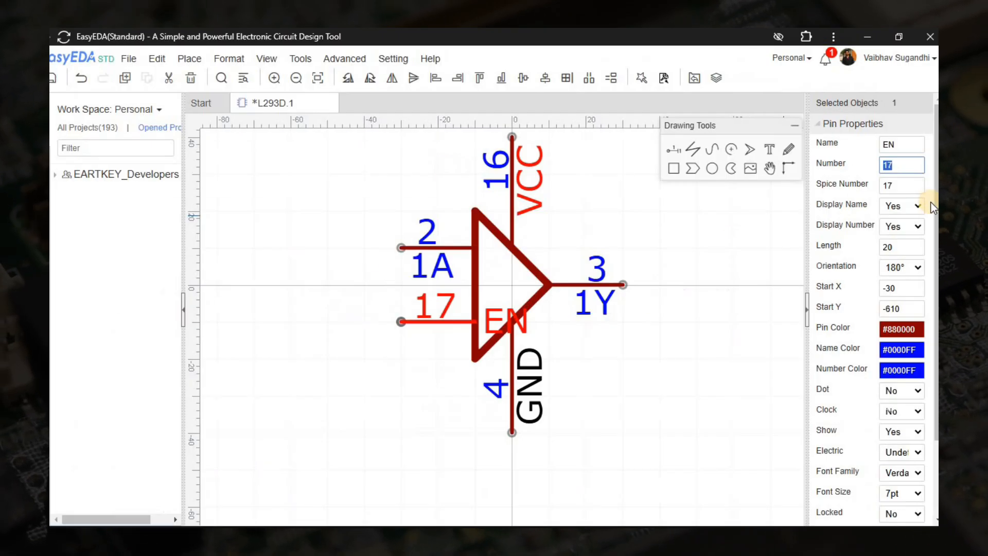
text(1)
scroll(929, 365, down, 2)
click(903, 357)
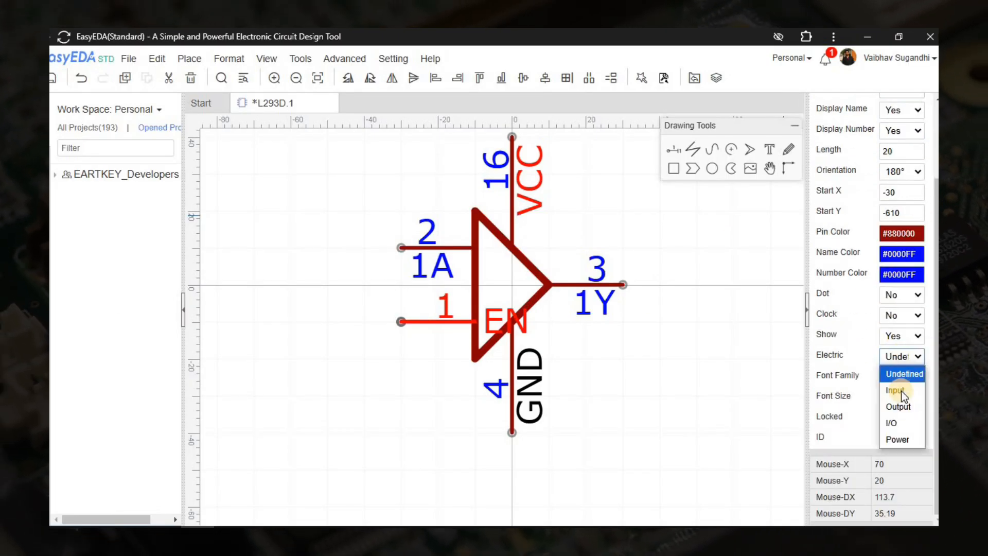
click(900, 391)
Set grid size to 5 and position the EN label and pin number under pin 1.
click(675, 346)
drag(491, 326, 429, 307)
click(315, 371)
double_click(890, 136)
text(5)
click(283, 310)
scroll(309, 310, down, 2)
right_drag(312, 311, 410, 329)
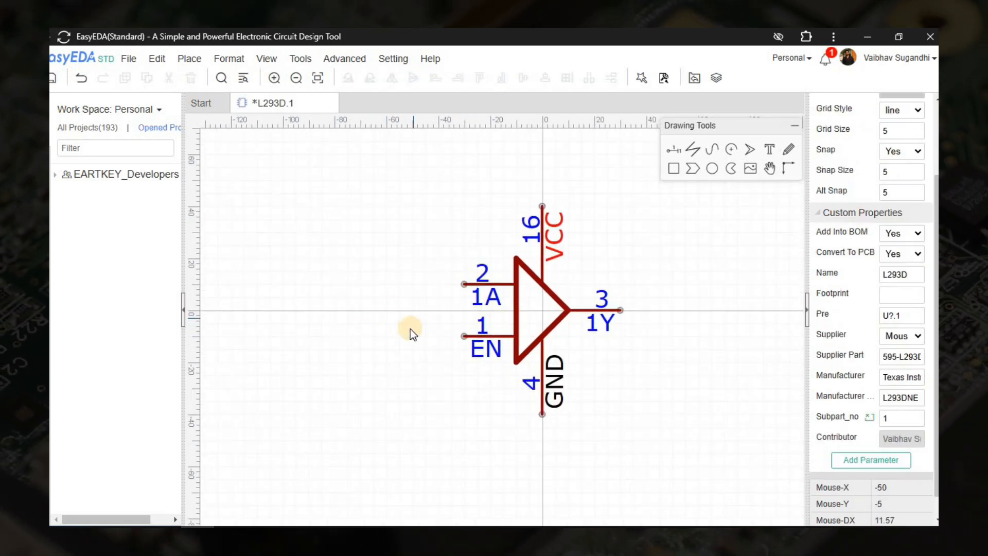
scroll(411, 330, up, 2)
click(491, 349)
scroll(363, 265, down, 2)
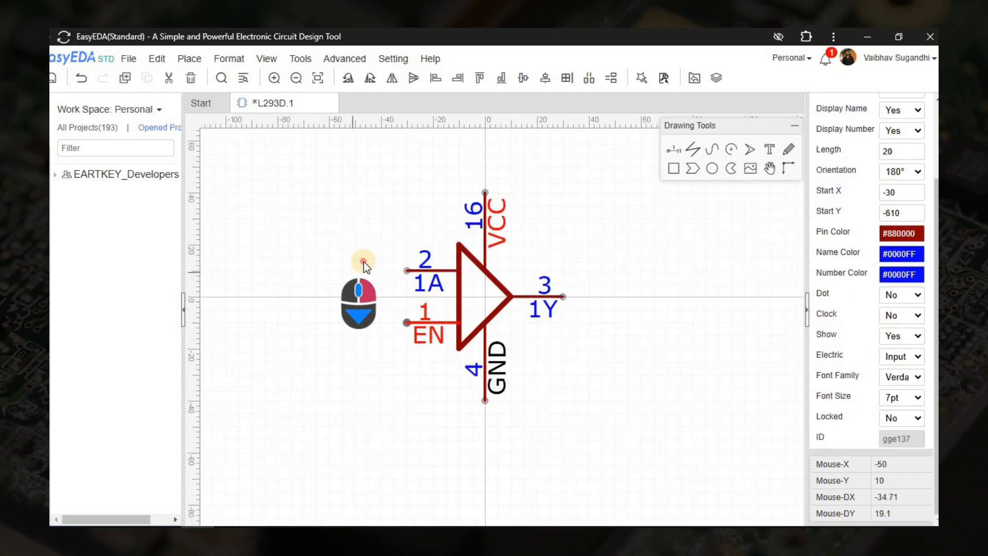
right_drag(364, 262, 391, 288)
click(396, 335)
right_drag(421, 346, 419, 383)
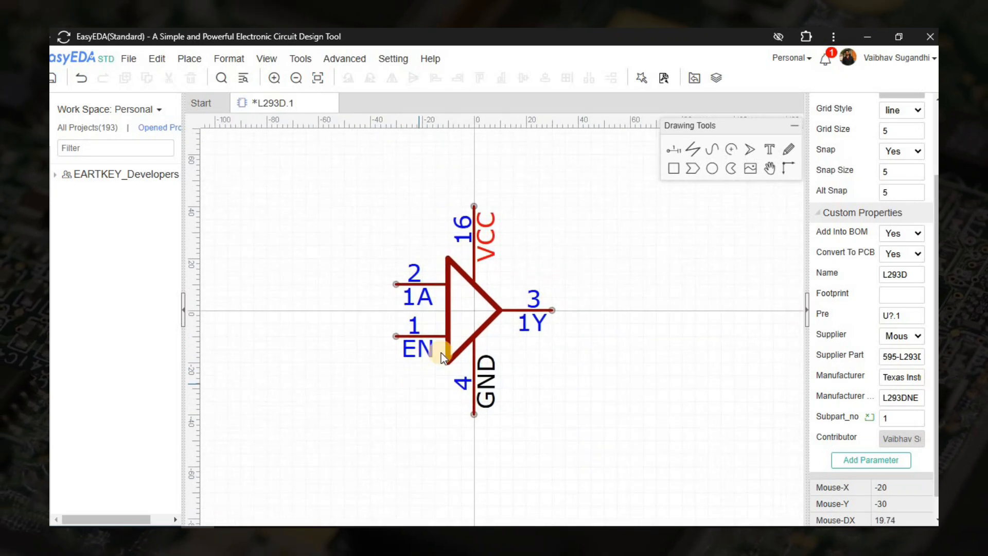
scroll(473, 332, up, 2)
Align the GND, EN and 1A pins beside the triangle and save L293D.1.
mouse_move(475, 355)
mouse_down()
mouse_move(501, 348)
mouse_move(498, 338)
mouse_move(508, 342)
mouse_move(474, 342)
mouse_up()
click(529, 370)
scroll(547, 355, down, 3)
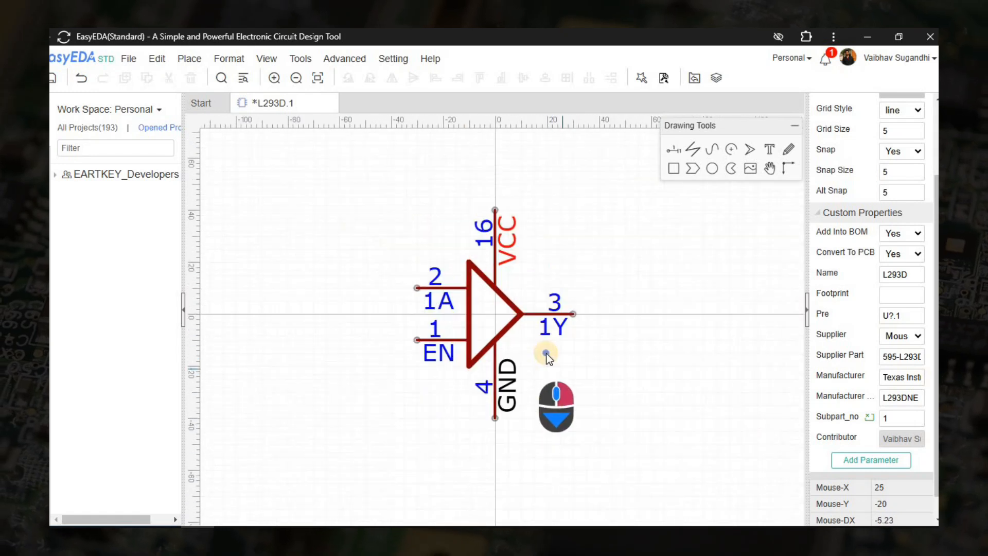
right_drag(547, 354, 524, 343)
right_drag(381, 391, 413, 369)
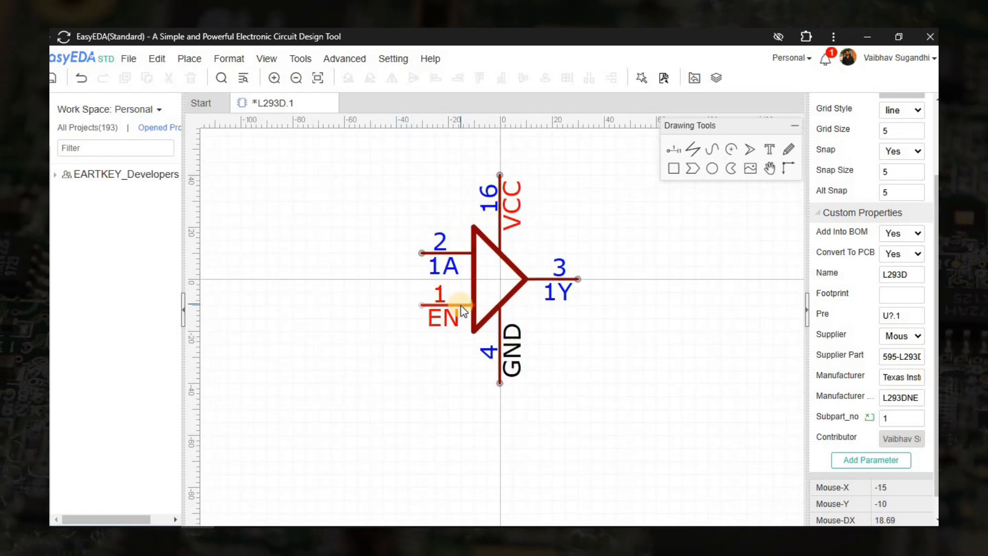
drag(461, 305, 461, 332)
click(357, 291)
right_drag(357, 292, 361, 310)
scroll(454, 255, up, 2)
drag(468, 281, 468, 316)
click(386, 253)
scroll(374, 314, down, 3)
key(ctrl+s)
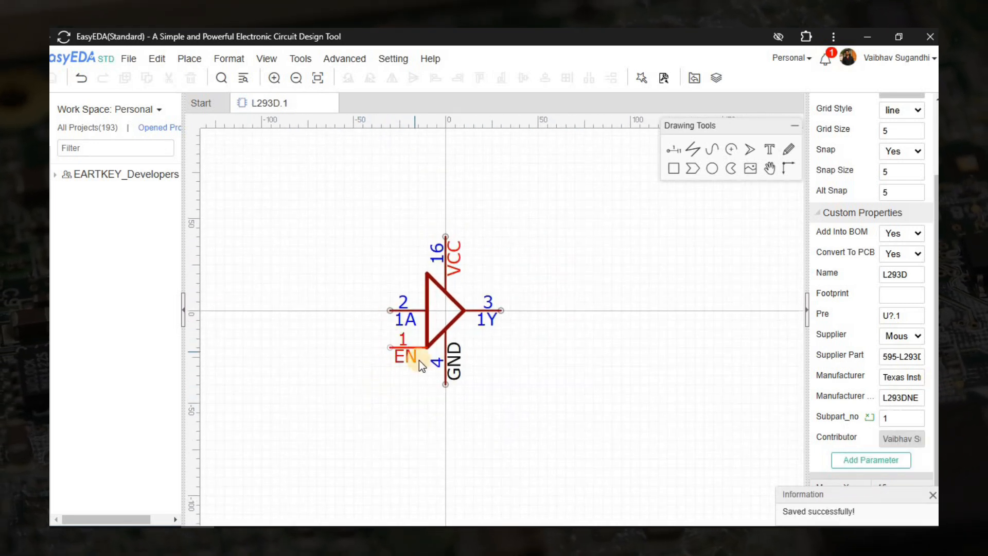
click(415, 258)
key(alt+Tab)
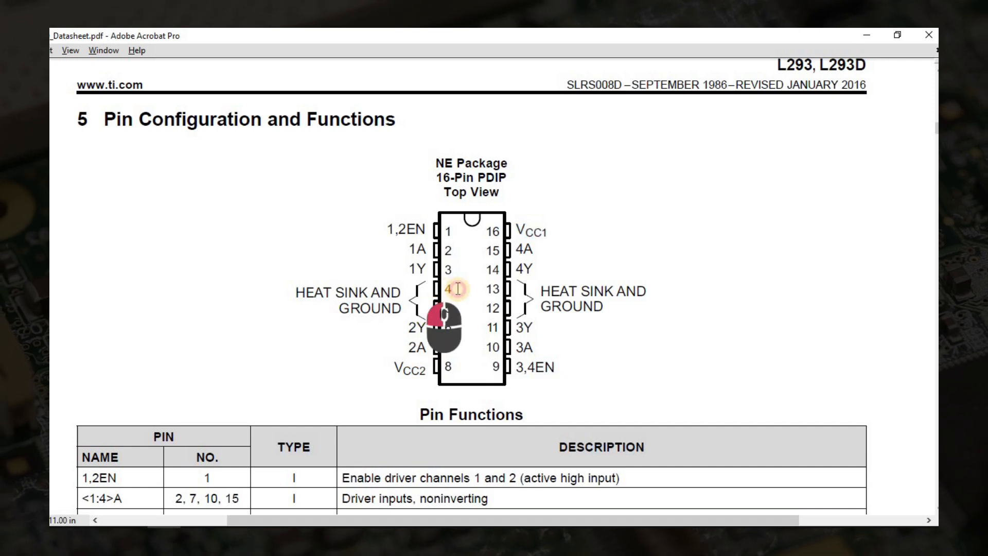
Open sub-part L293D.2 from the library and rename its input pin to 2A, number 7.
key(alt+Tab)
click(52, 226)
click(396, 276)
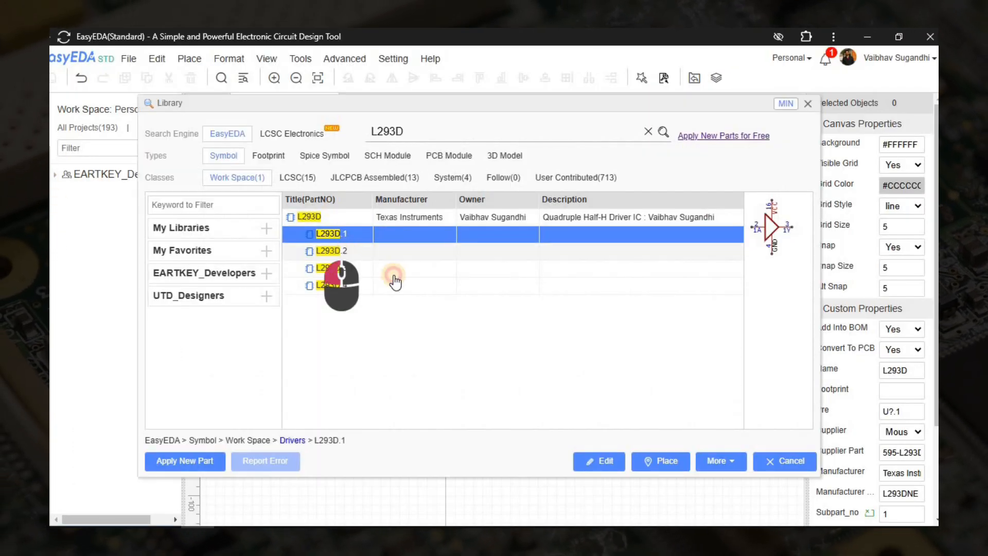
click(607, 466)
key(alt+Tab)
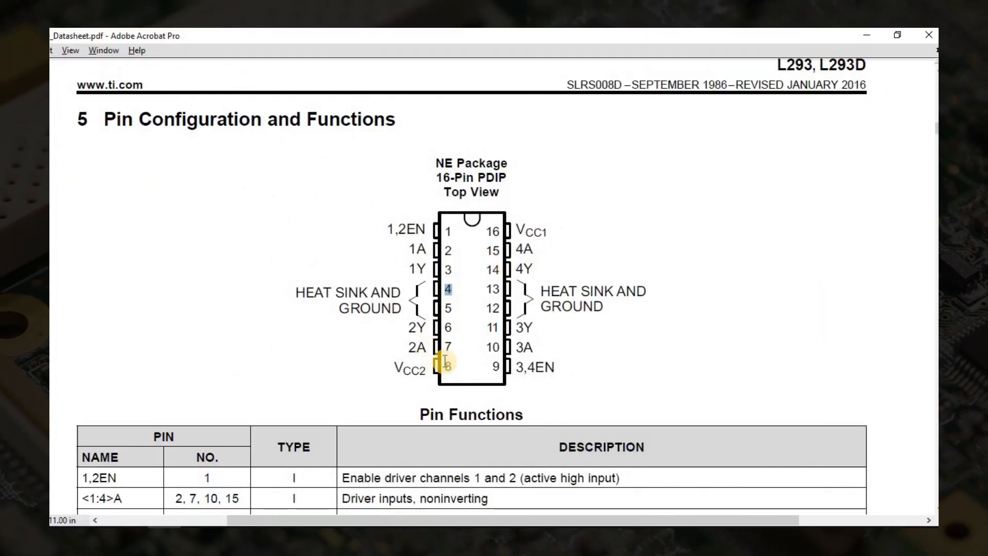
key(alt+Tab)
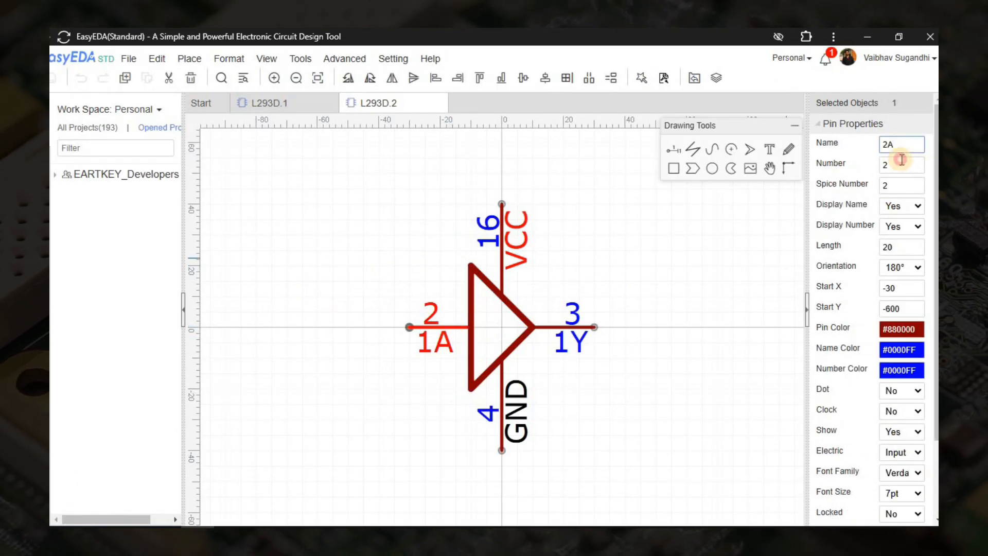
click(497, 225)
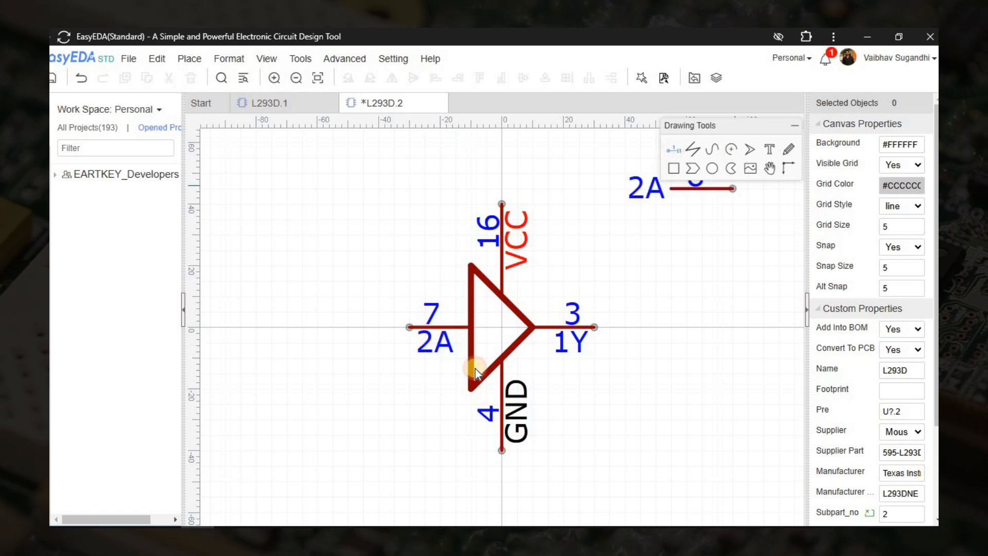
Delete the extra EN pin 8 and the VCC supply pin from L293D.2.
key(space)
key(space)
click(406, 387)
right_click(406, 387)
click(437, 390)
double_click(888, 144)
key(alt+Tab)
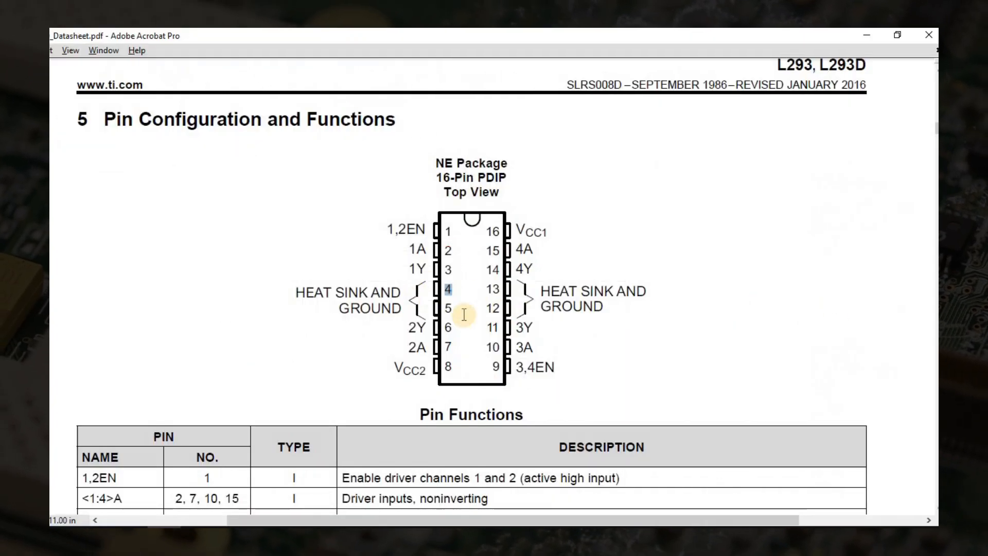
key(alt+Tab)
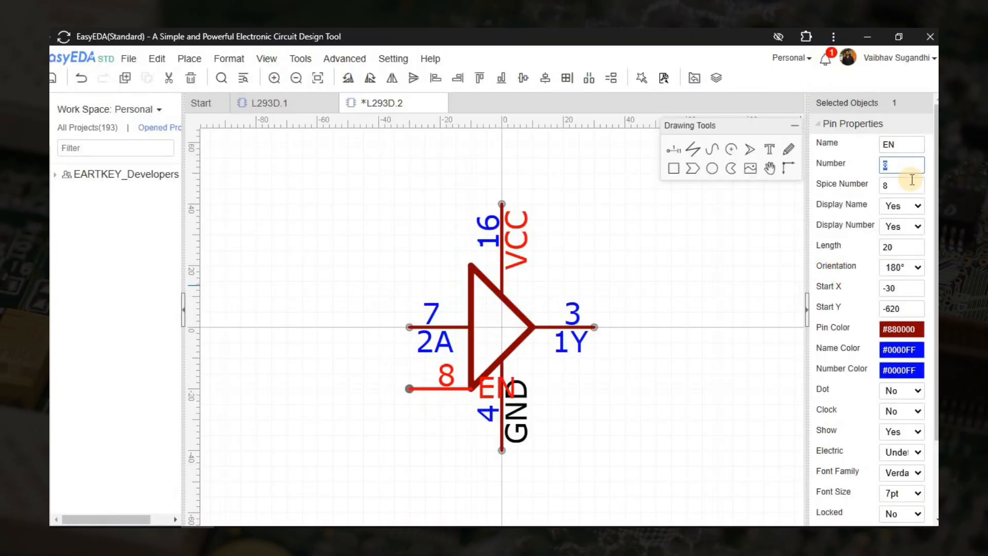
click(426, 399)
click(431, 390)
key(Delete)
right_drag(360, 349, 314, 333)
click(455, 226)
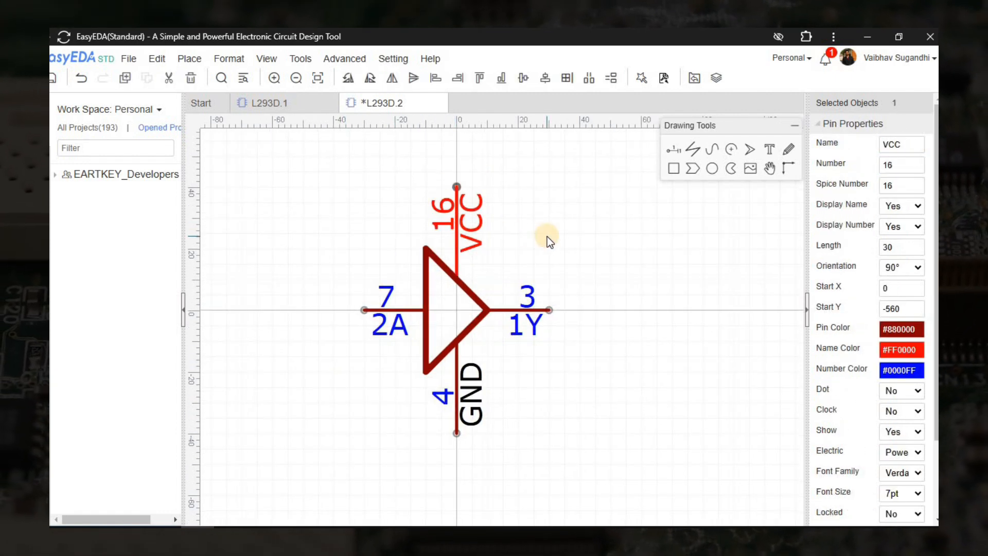
key(Delete)
Rename the output pin to 2Y on pin 6 and save the L293D.2 symbol.
click(527, 315)
key(alt+Tab)
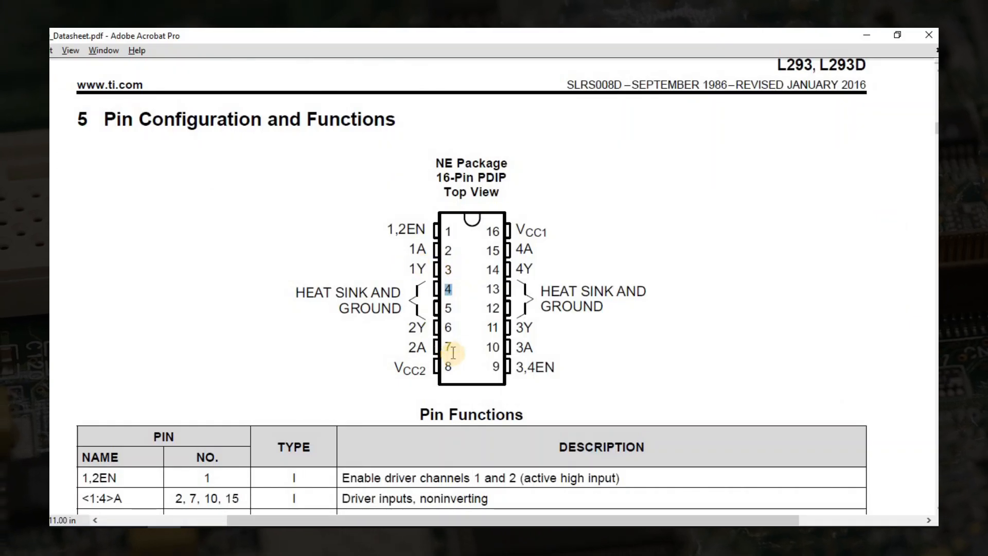
key(alt+Tab)
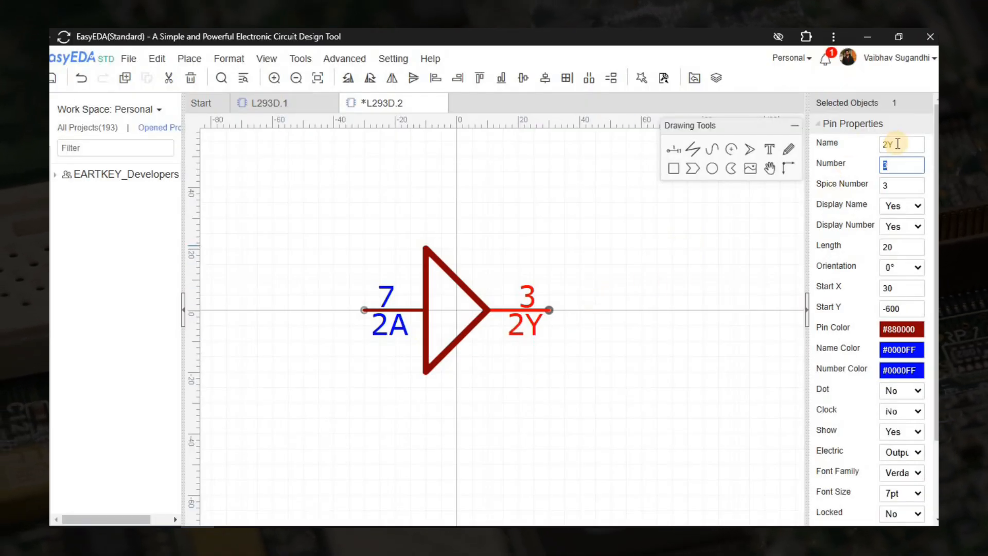
click(335, 258)
drag(274, 198, 649, 425)
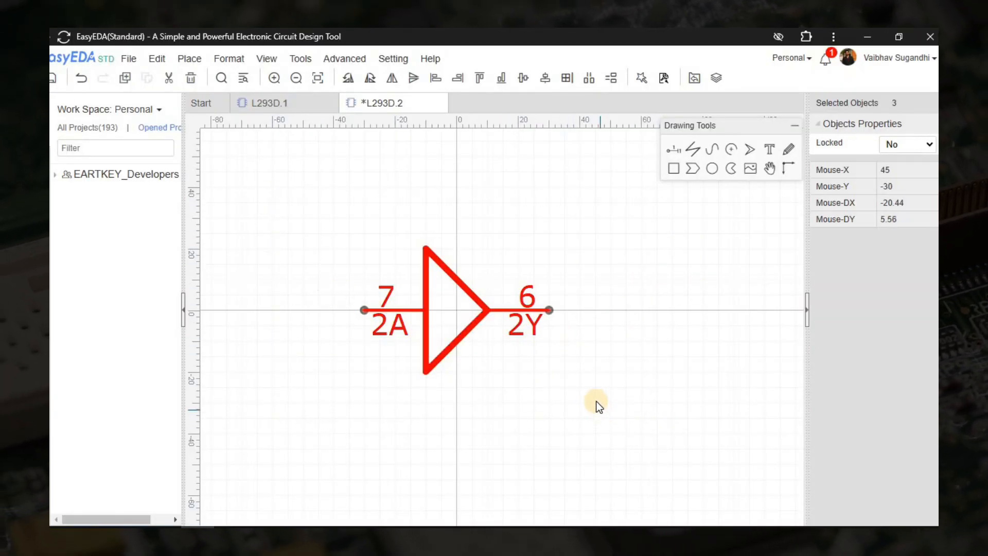
click(602, 324)
key(ctrl+s)
Open sub-part L293D.3 and set its input pin to 3A, number 10.
key(shift+f)
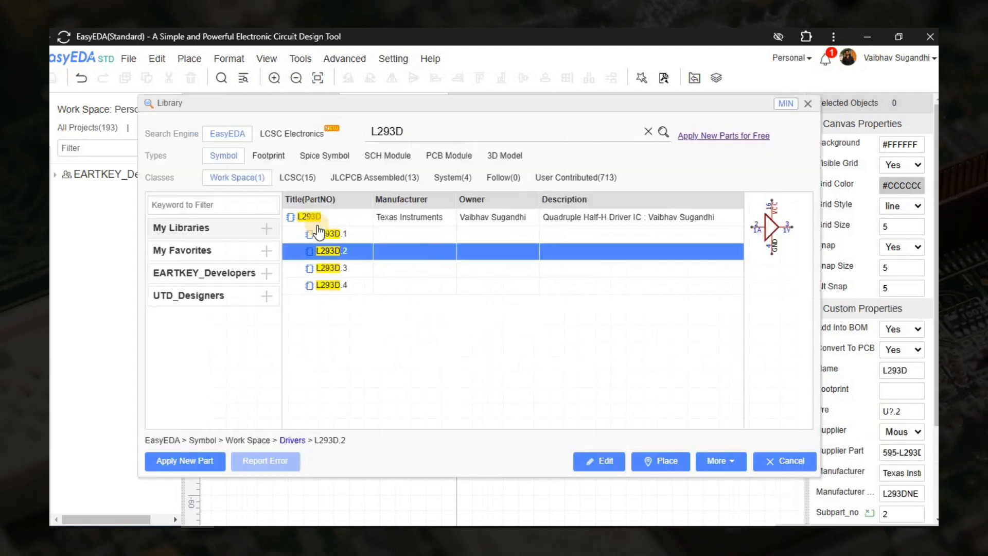
click(329, 265)
click(624, 458)
click(672, 151)
key(space)
key(space)
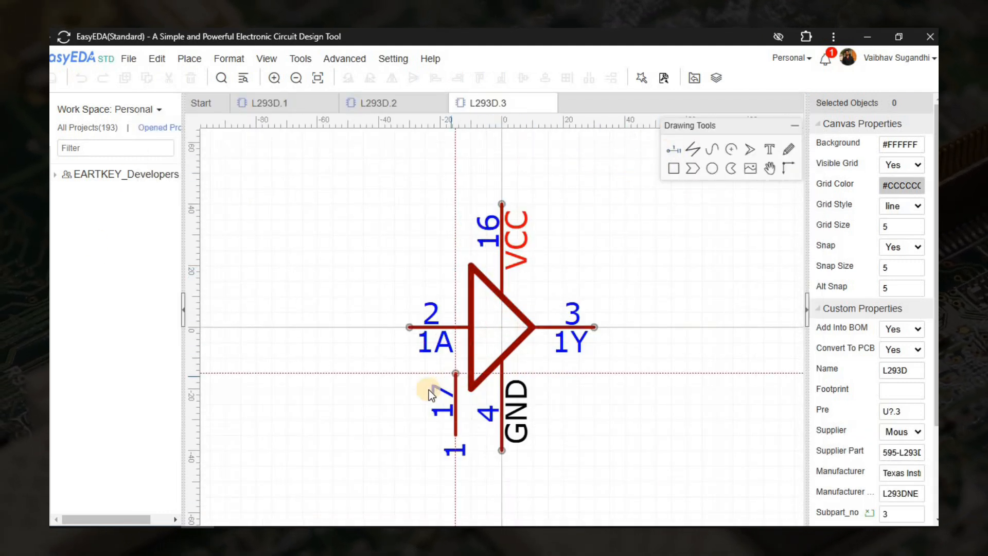
click(409, 389)
right_click(410, 388)
click(443, 328)
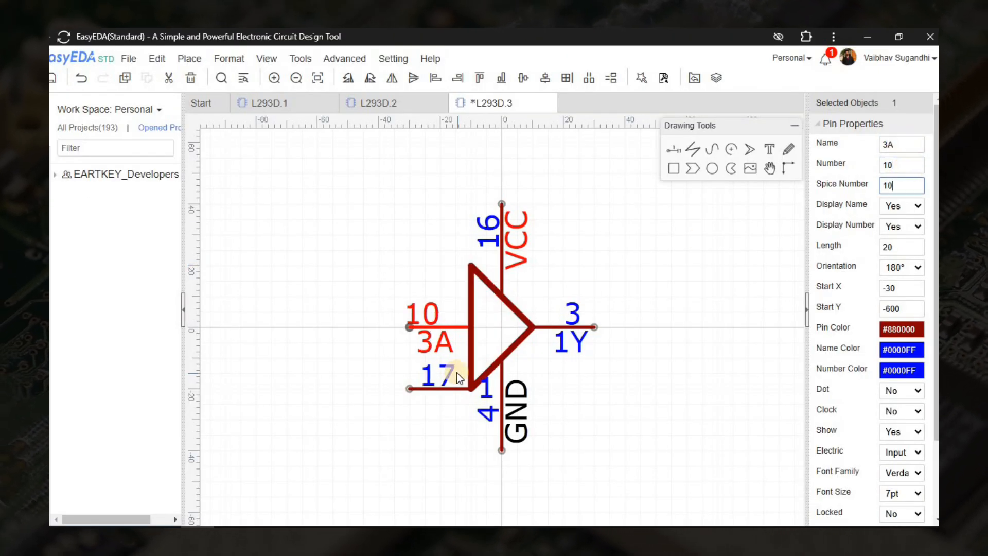
click(440, 319)
Rename L293D.1's supply pin to VCC1 and set L293D.3's supply pin to VCC2, number 8.
click(503, 235)
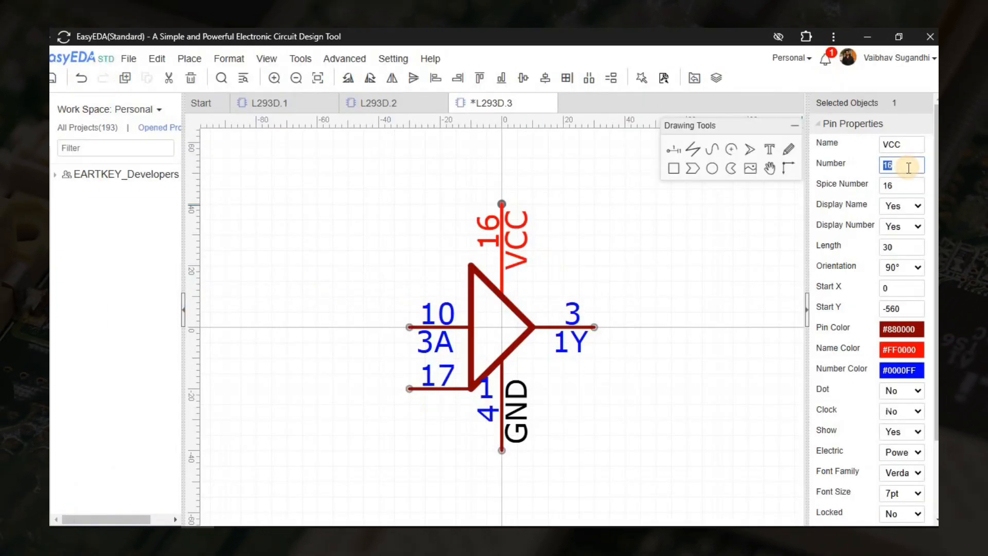
click(913, 143)
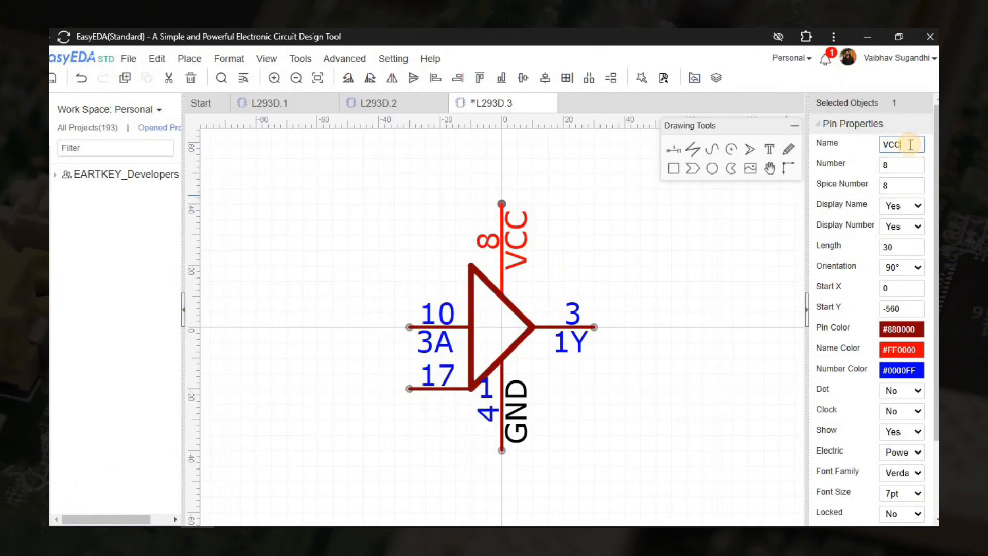
click(507, 180)
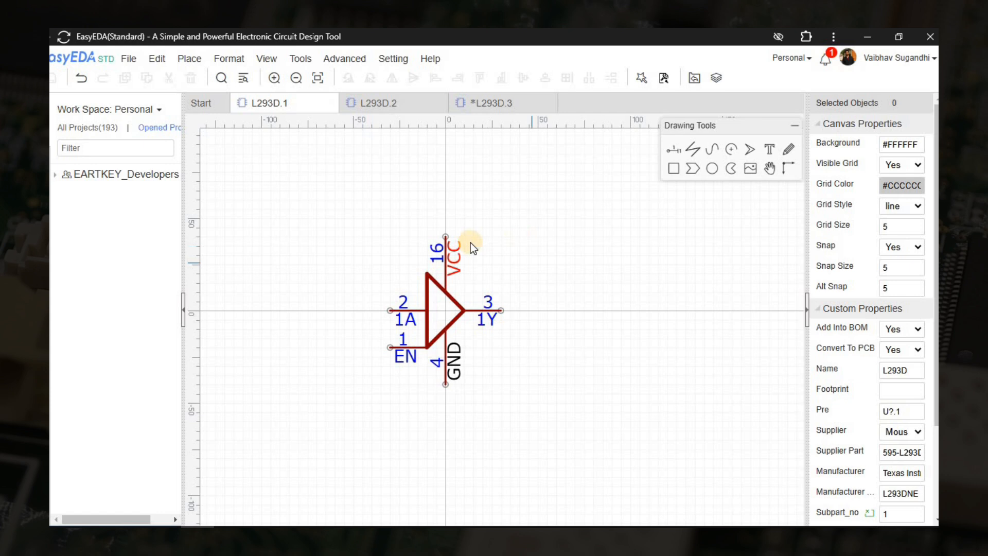
click(452, 255)
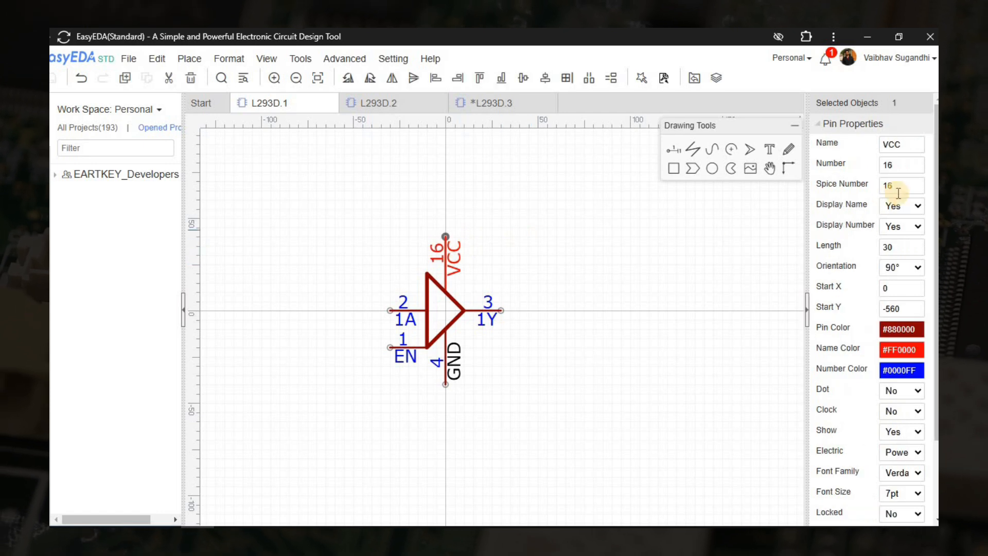
click(454, 144)
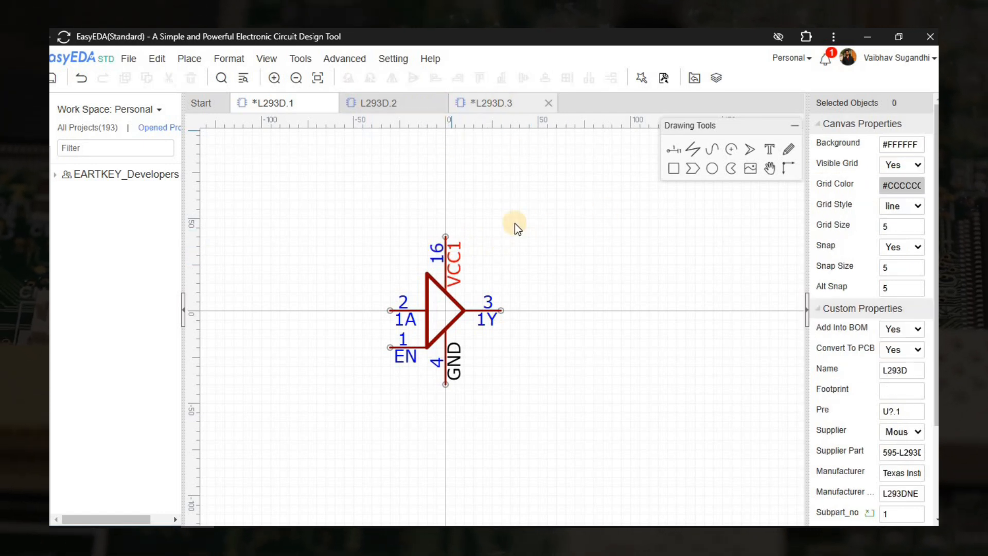
click(493, 106)
click(492, 107)
Set L293D.3's ground pin to GND, number 13.
click(499, 263)
click(502, 423)
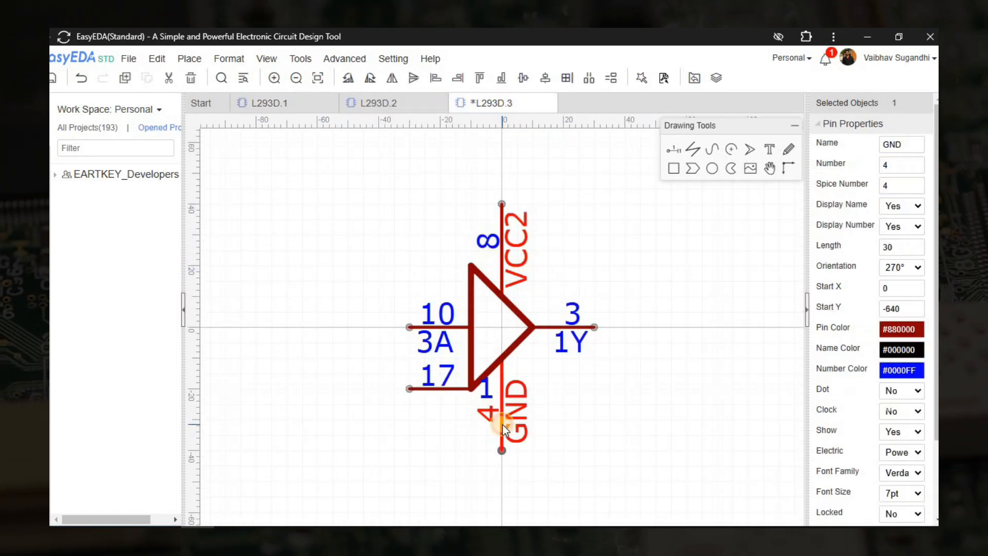
key(alt+Tab)
key(alt+Tab)
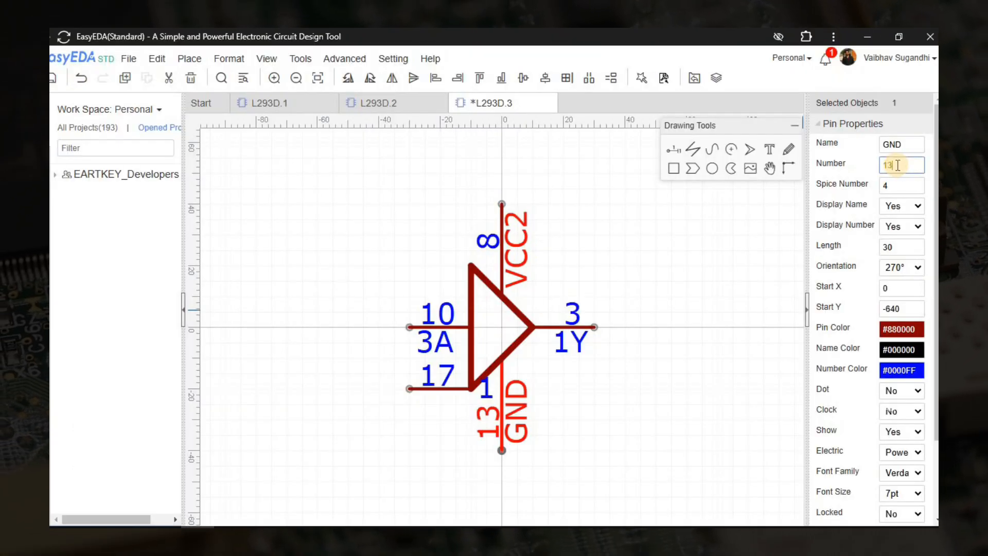
click(427, 390)
Make the enable pin EN, number 9, with Input electrical type, and tidy its label.
key(alt+Tab)
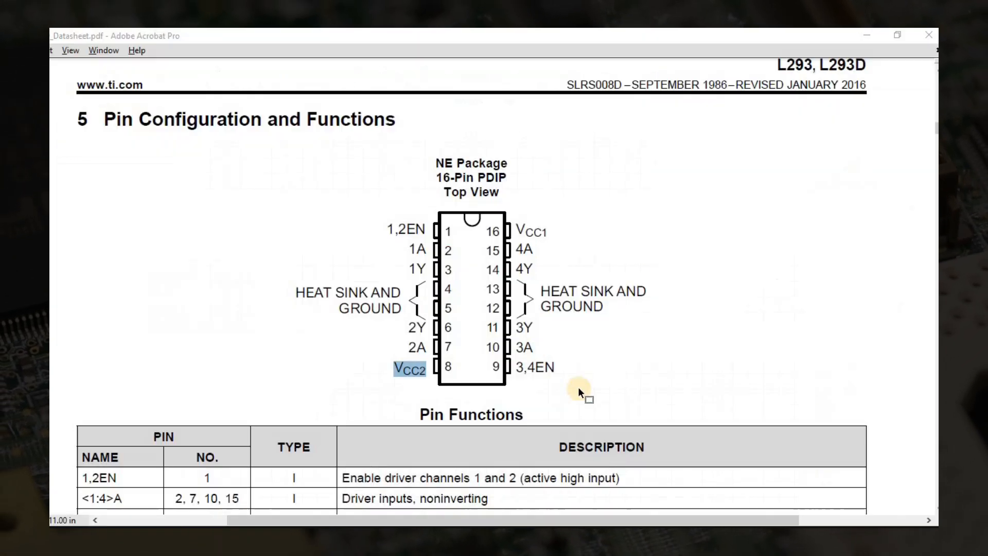
key(alt+Tab)
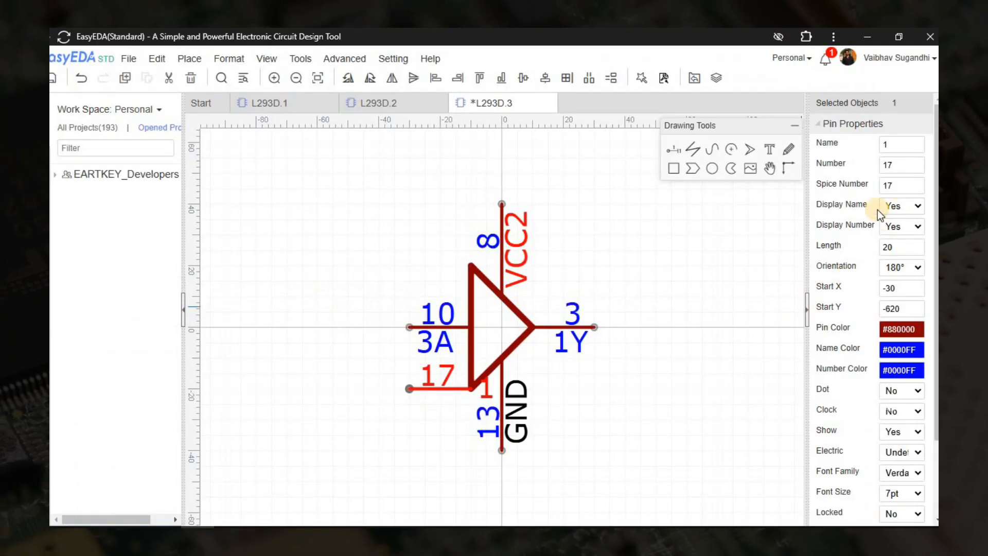
key(Tab)
text(9)
key(Tab)
text(9)
scroll(895, 350, down, 2)
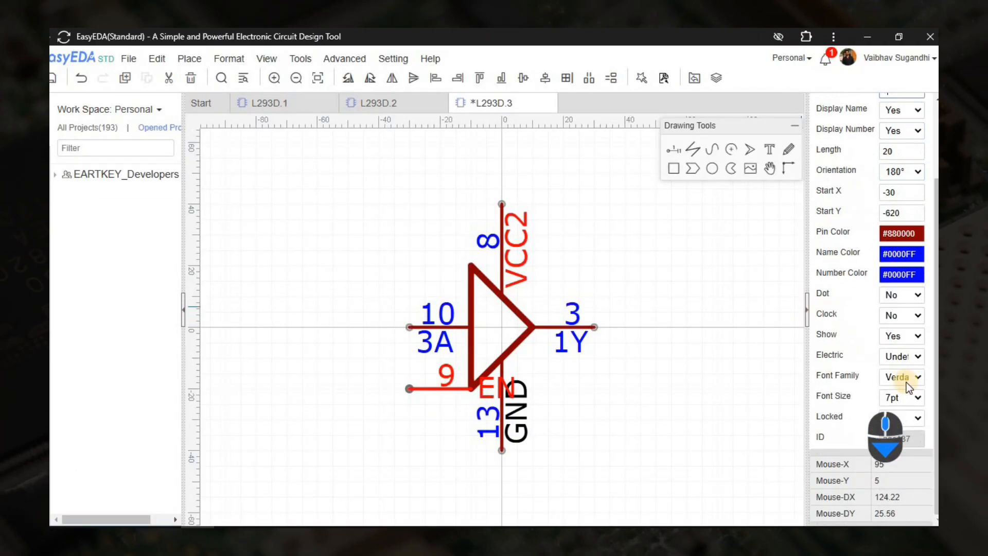
click(895, 356)
click(895, 392)
click(641, 354)
drag(493, 389, 432, 401)
scroll(438, 384, up, 3)
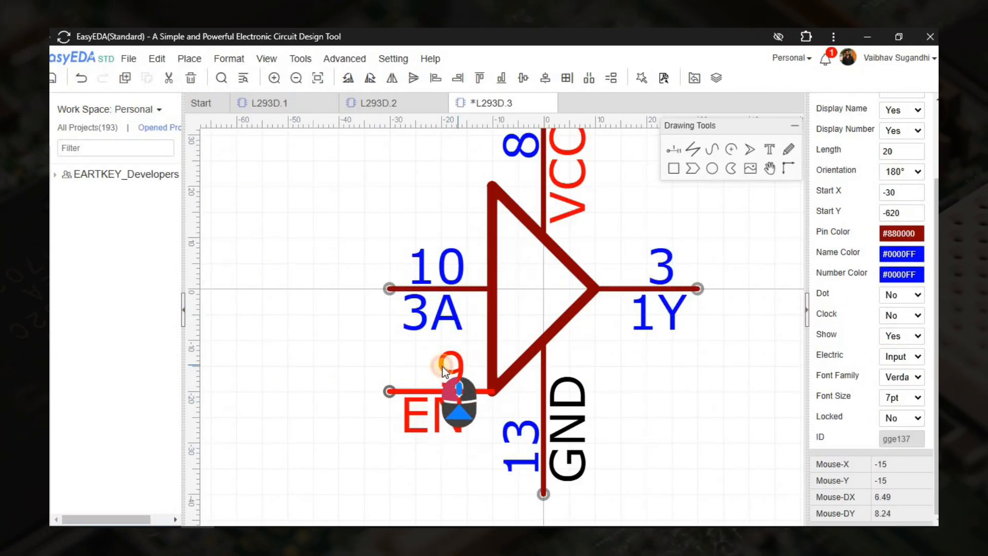
drag(451, 368, 425, 370)
scroll(450, 379, down, 4)
click(603, 359)
right_drag(622, 376, 587, 358)
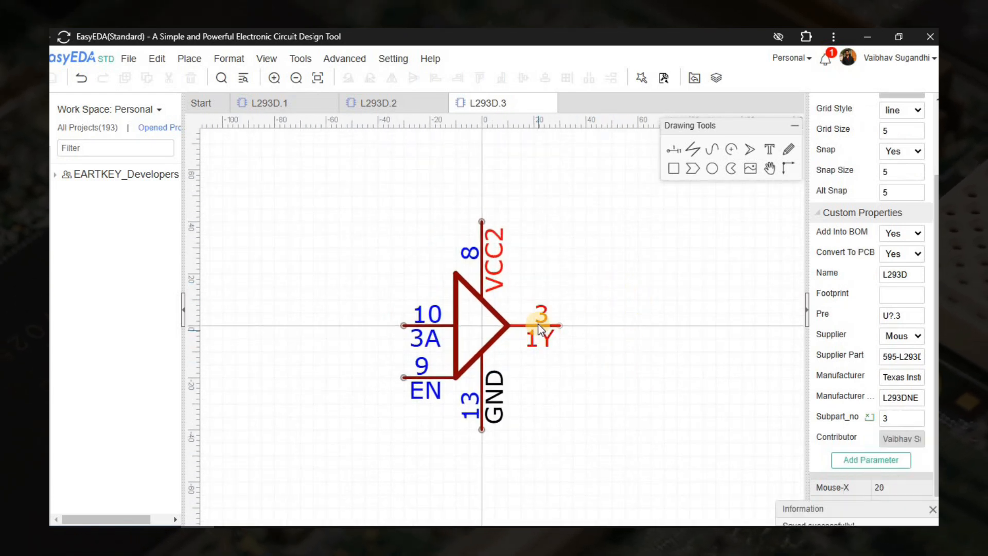
Rename the output pin to 3Y, number 11, and save the L293D.3 symbol.
key(alt+Tab)
key(alt+Tab)
scroll(904, 154, up, 3)
double_click(900, 145)
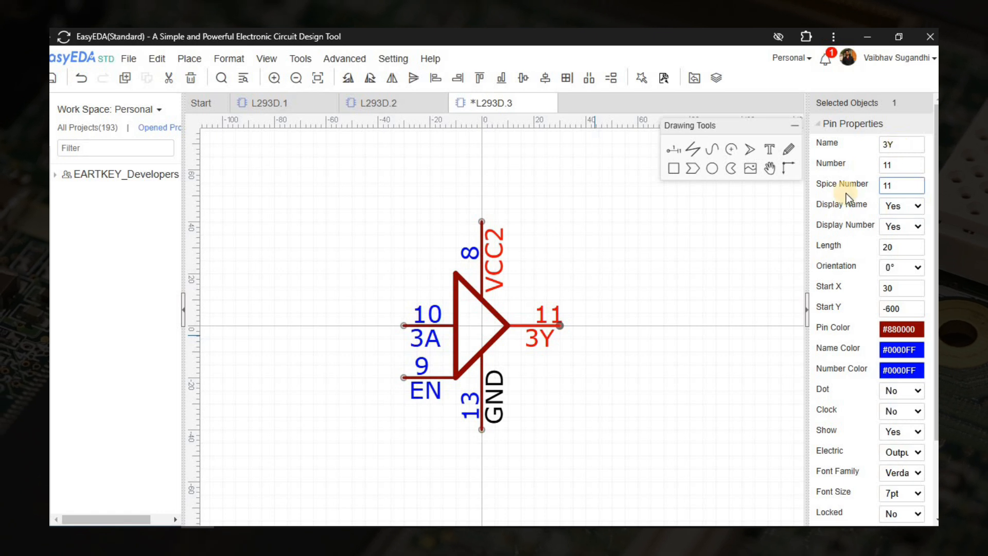
click(601, 352)
scroll(553, 308, up, 3)
drag(536, 330, 508, 330)
click(584, 327)
scroll(594, 360, down, 4)
right_drag(600, 386, 537, 354)
key(ctrl+s)
right_drag(529, 273, 536, 259)
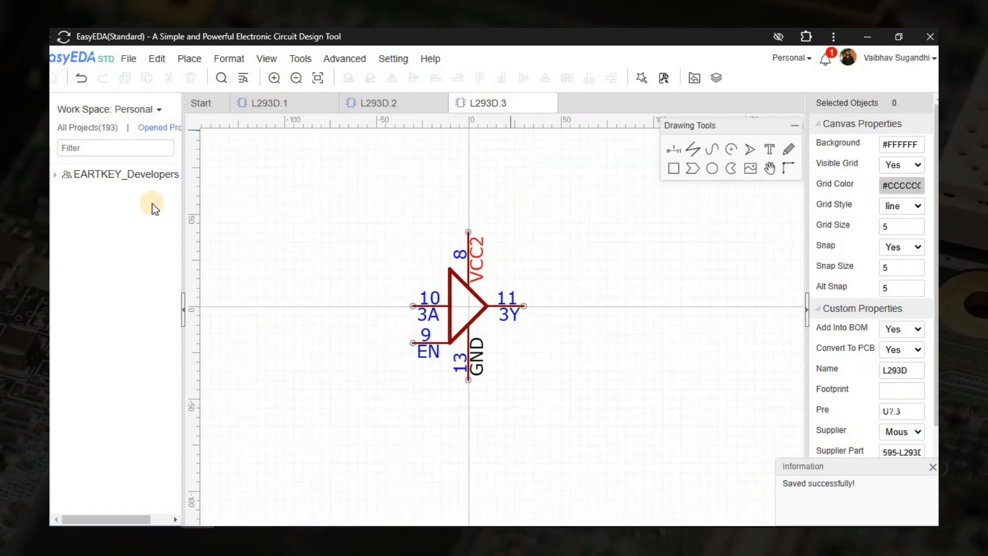
click(51, 190)
Open sub-part L293D.4 and delete its VCC and GND pins.
right_click(333, 281)
click(366, 290)
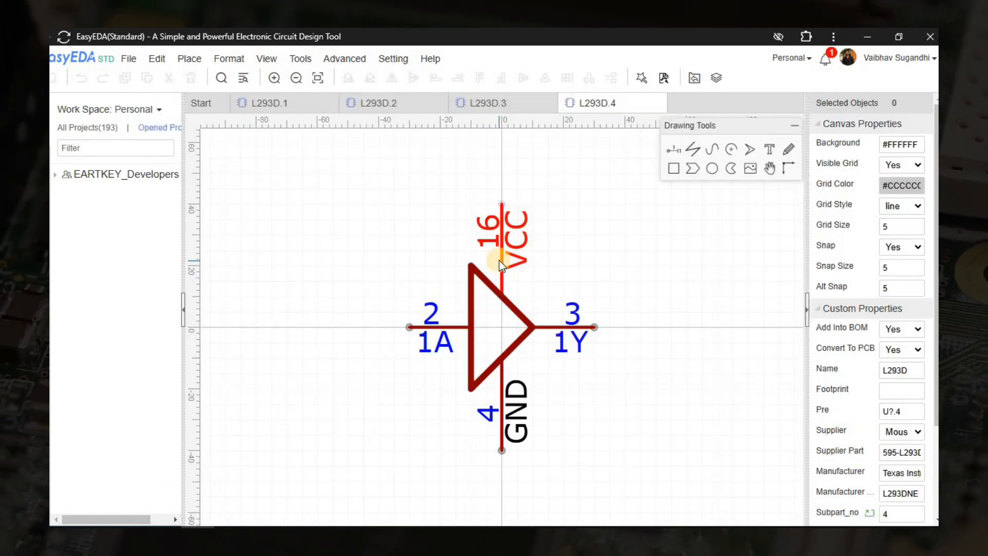
click(500, 262)
ctrl+click(511, 440)
key(Delete)
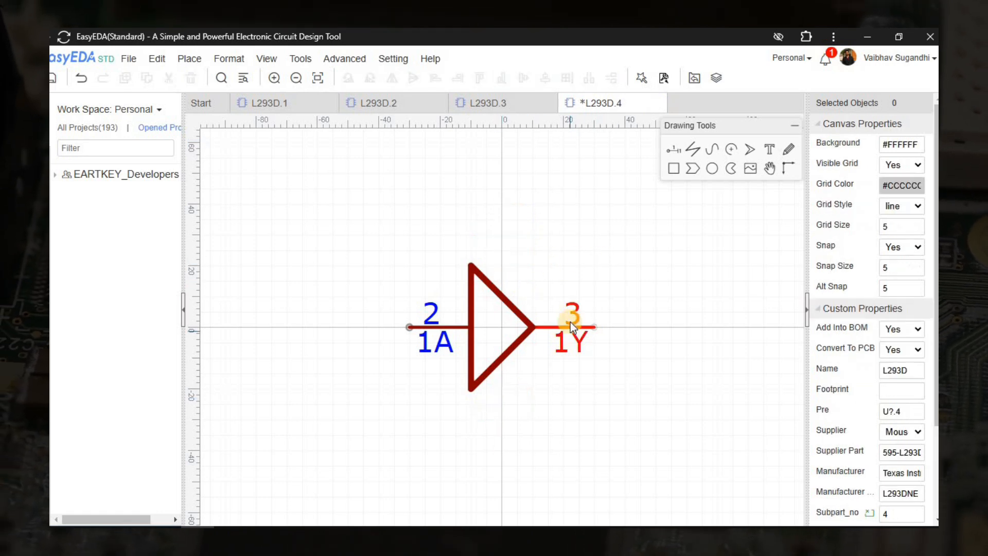
click(570, 323)
key(alt+Tab)
key(alt+Tab)
Rename the output pin to 4Y, number 14, and the input pin to 4A, number 15.
double_click(911, 142)
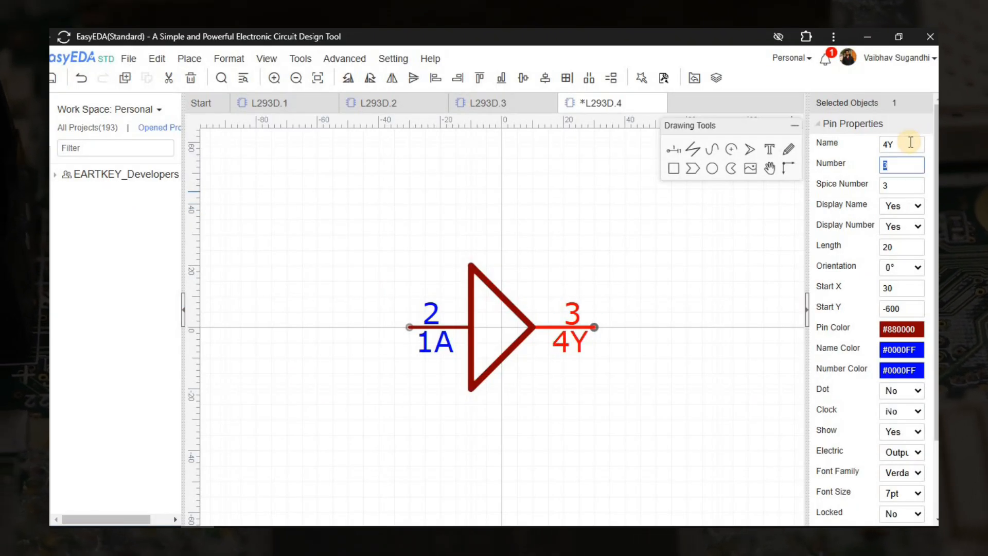
scroll(587, 316, up, 6)
scroll(612, 312, down, 7)
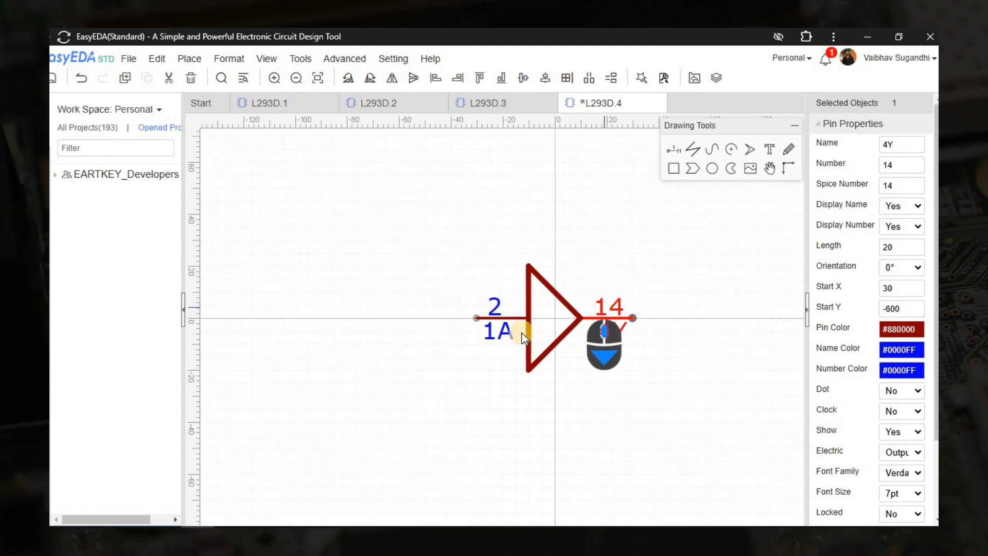
scroll(512, 330, up, 4)
click(482, 307)
key(alt+Tab)
key(alt+Tab)
double_click(900, 144)
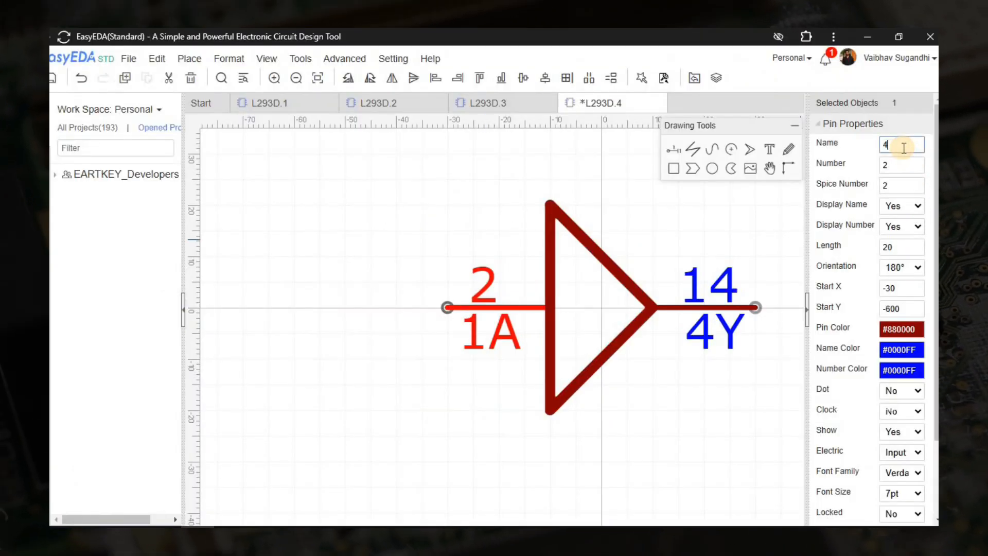
text(4A)
key(Tab)
text(15)
key(Tab)
Save the L293D.4 symbol and close its editing tab.
scroll(487, 264, up, 3)
click(499, 292)
scroll(352, 268, down, 5)
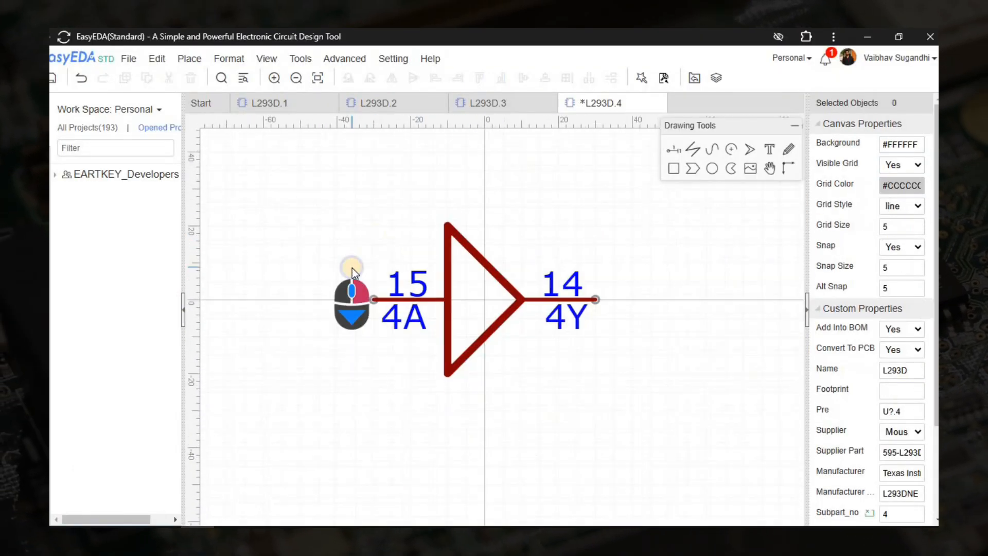
right_drag(352, 268, 320, 261)
key(ctrl+s)
scroll(380, 359, down, 2)
right_drag(516, 371, 561, 375)
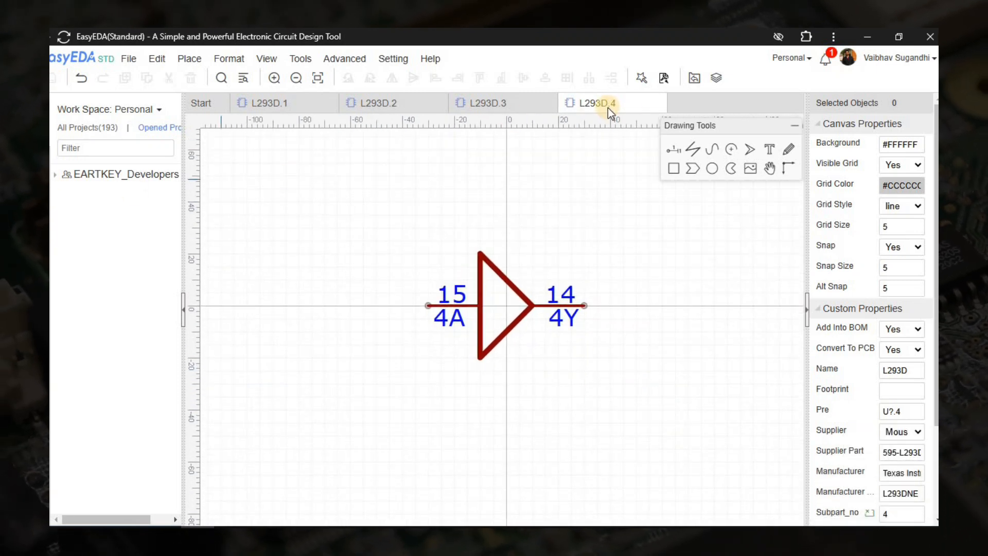
click(658, 103)
Reopen L293D.4, delete its VCC and GND pins, then close it discarding the changes.
click(50, 327)
right_click(333, 283)
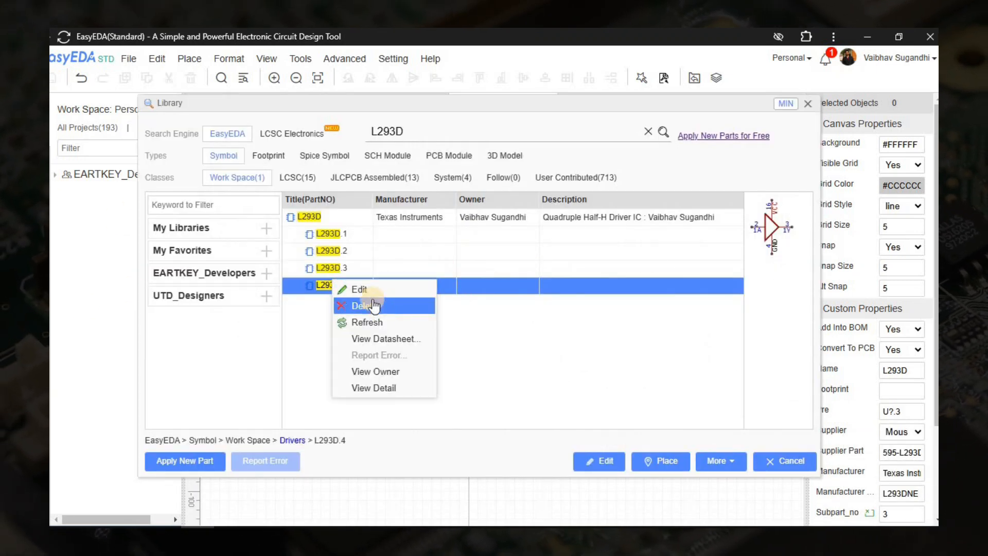
click(369, 296)
click(502, 258)
key(Delete)
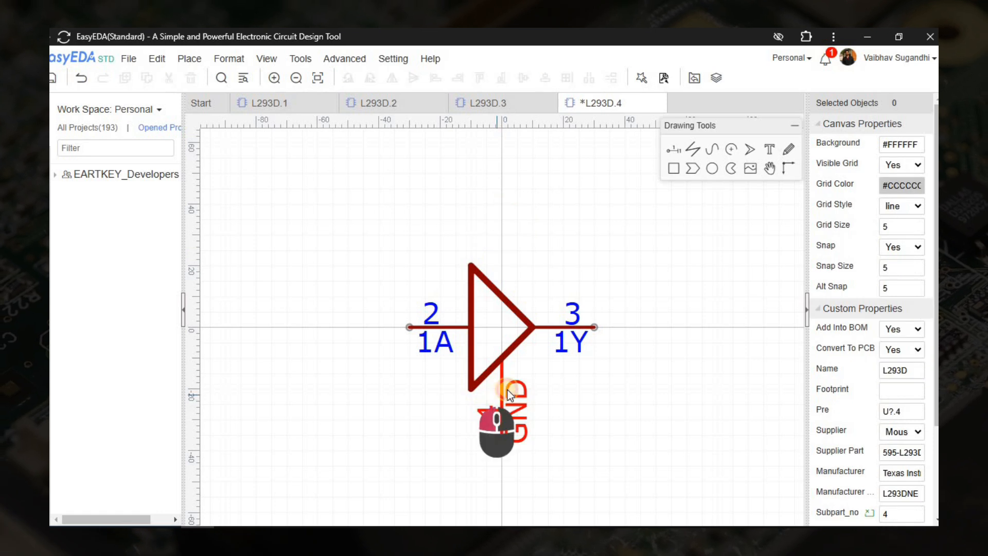
click(503, 391)
key(Delete)
click(658, 103)
click(529, 310)
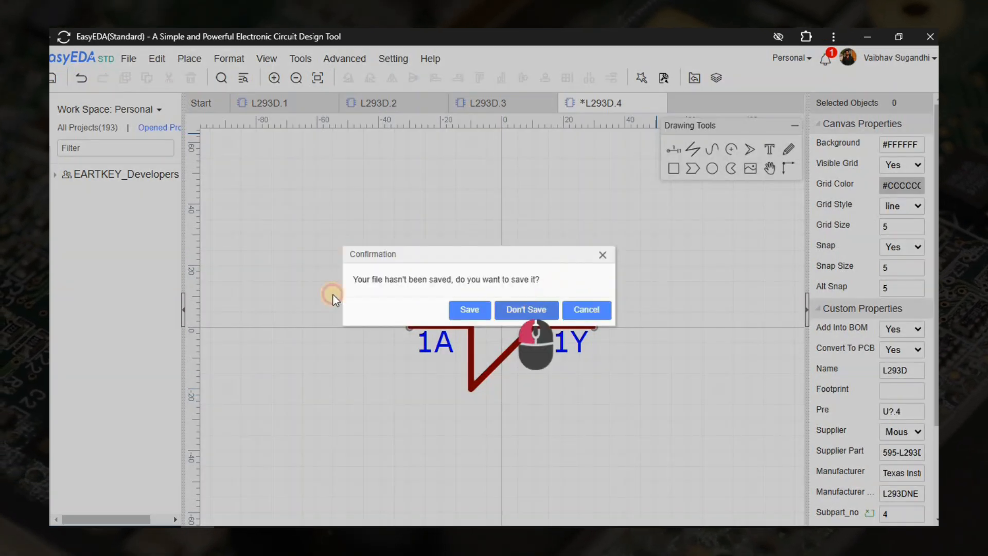
Close the parts library and the L293D.1, L293D.2 and L293D.3 editing tabs.
click(50, 326)
right_click(398, 195)
click(430, 203)
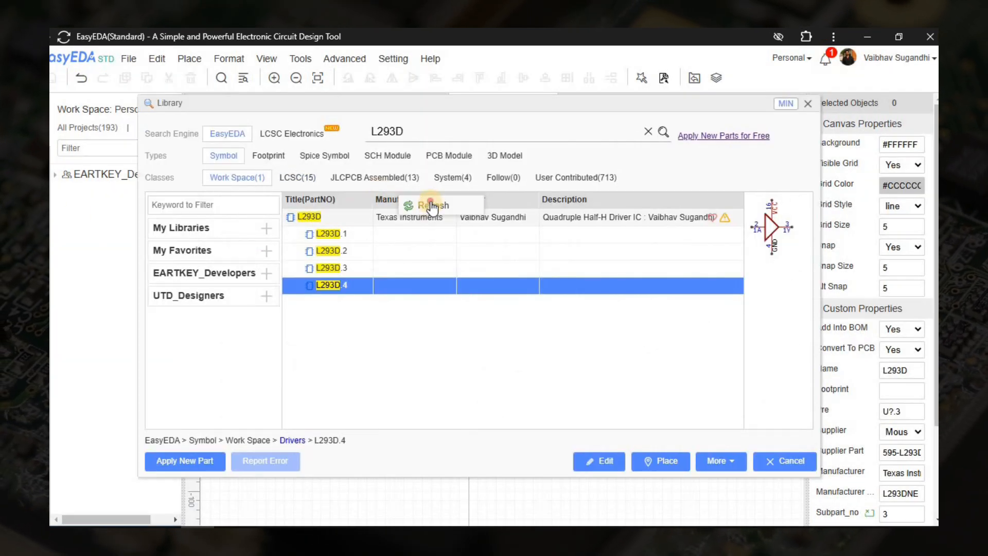
click(375, 233)
click(797, 470)
click(546, 103)
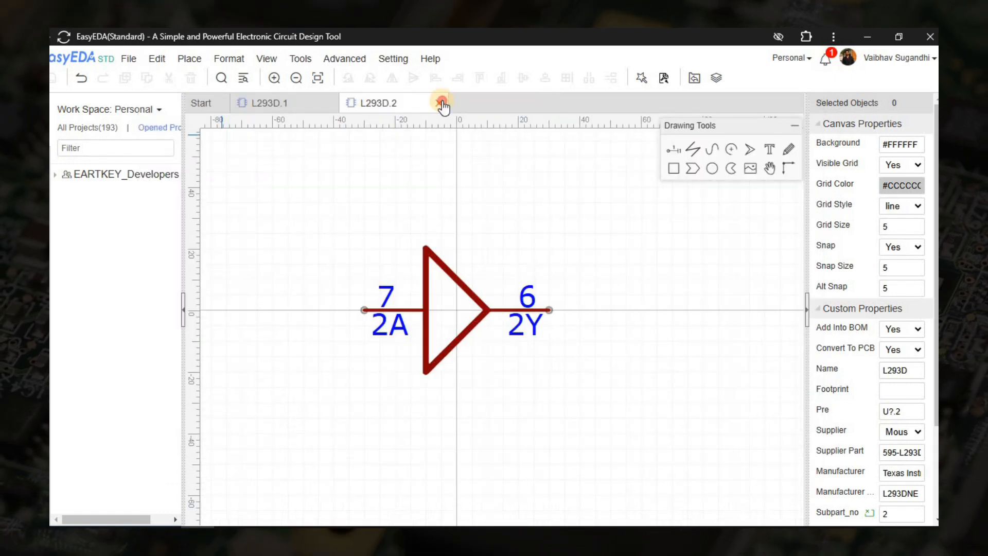
click(440, 103)
click(331, 103)
Open sub-parts L293D.1 and L293D.2 for editing from the library.
click(50, 326)
click(352, 216)
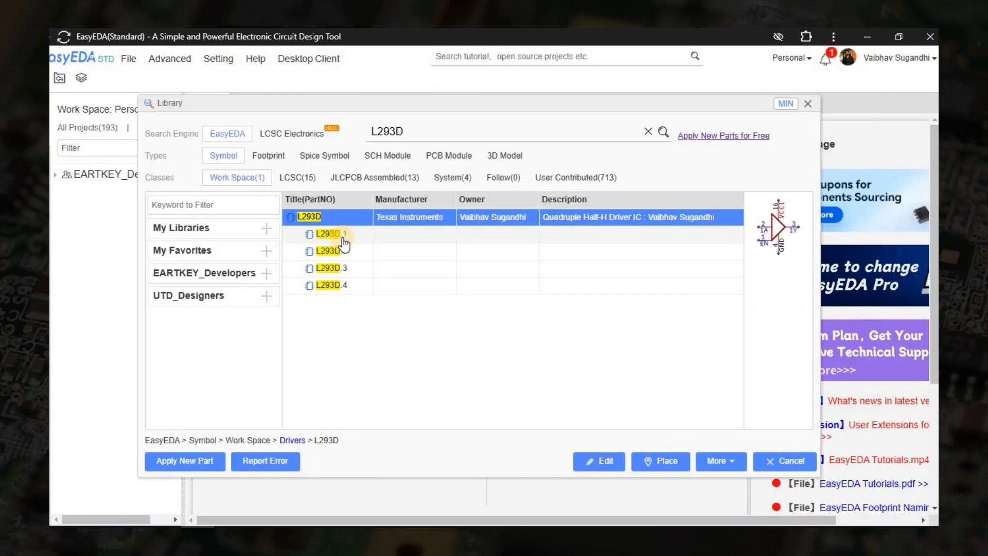
click(346, 235)
right_click(347, 237)
click(367, 243)
click(51, 323)
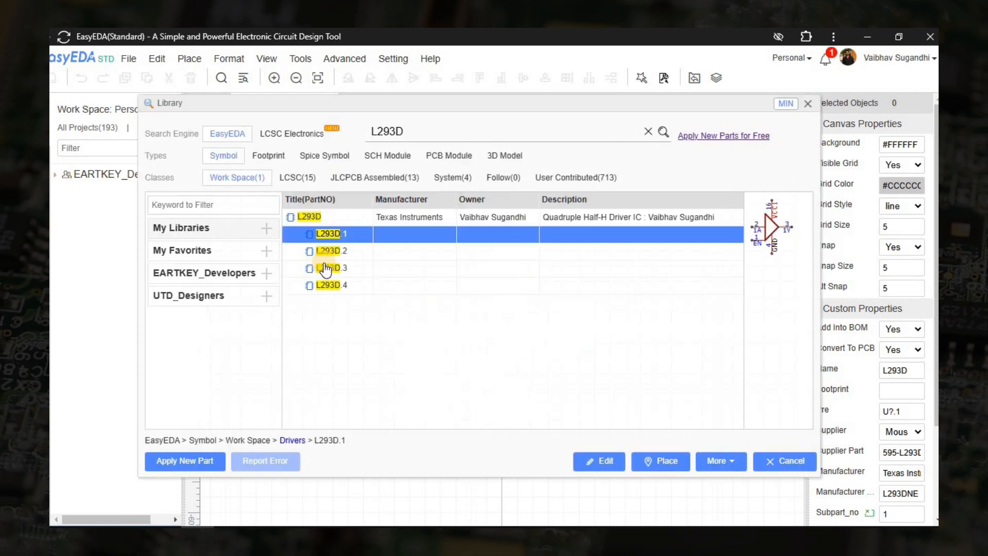
right_click(348, 248)
click(371, 256)
click(50, 324)
Open L293D.3 and L293D.4 for editing, then bring the L293D.1 tab to the front.
right_click(329, 268)
click(368, 275)
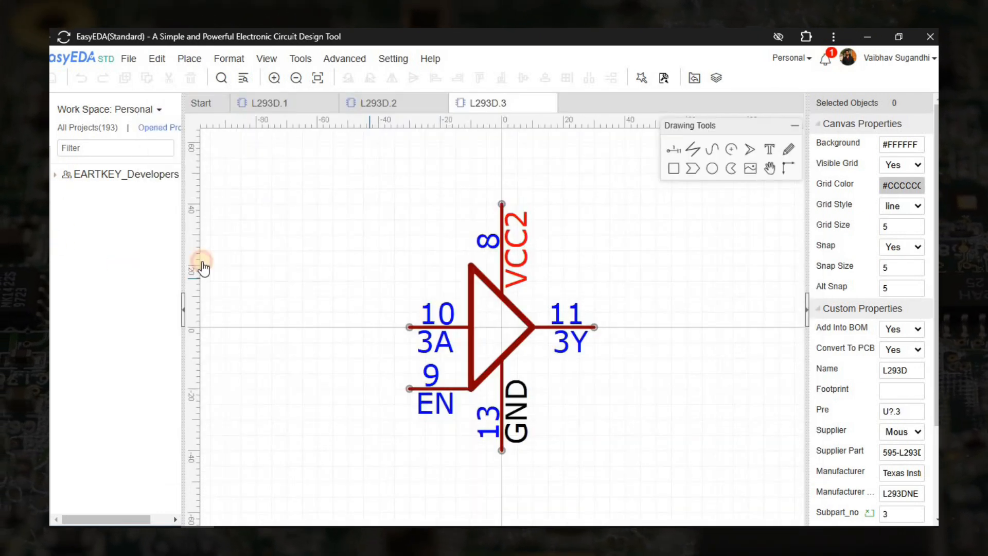
click(51, 323)
right_click(332, 284)
click(370, 292)
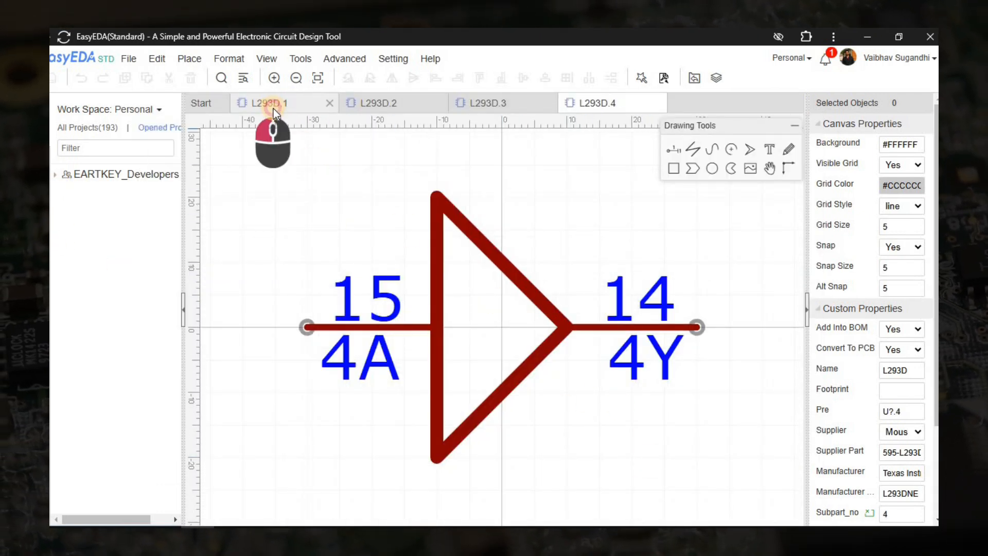
click(273, 105)
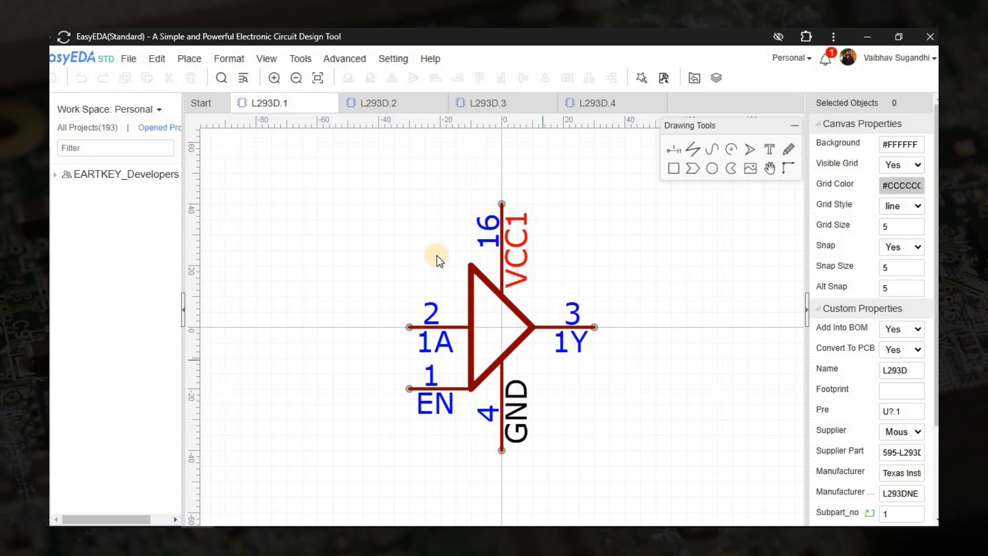
In the L293D.2 sub-part, set grid and snap size to 10.
click(381, 105)
scroll(517, 298, down, 3)
key(space)
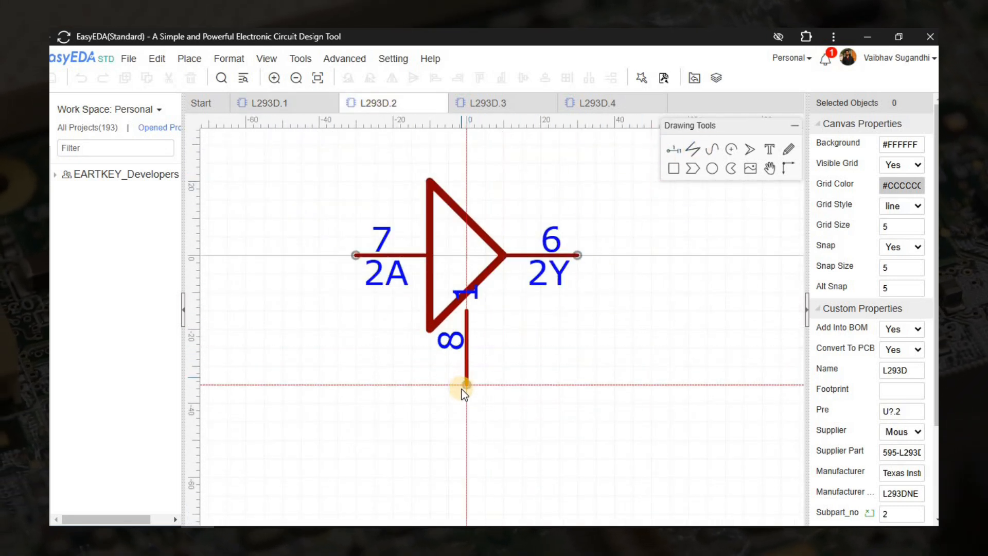
key(Escape)
double_click(885, 270)
text(10)
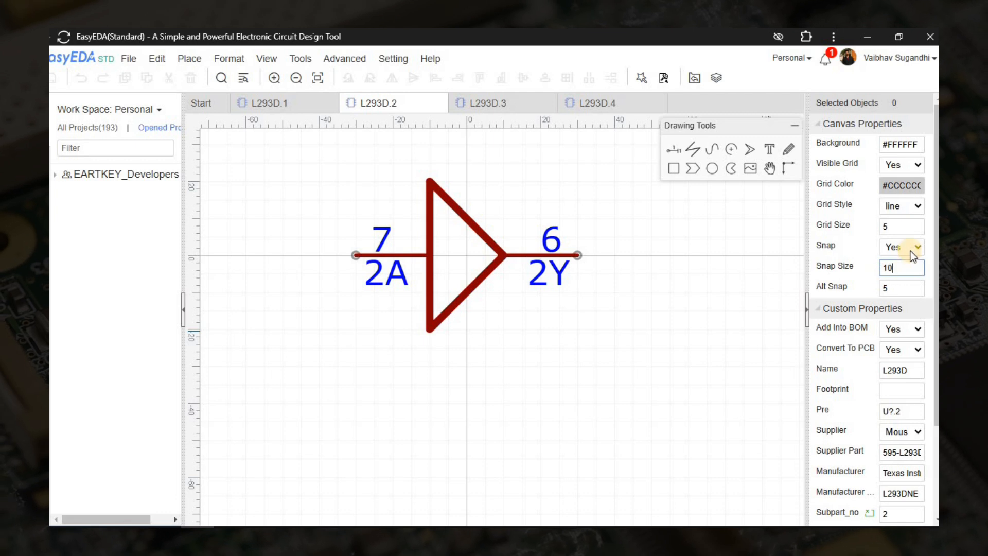
double_click(886, 227)
text(10)
Place a vertical pin below the triangle and set its length to 30.
click(672, 149)
key(space)
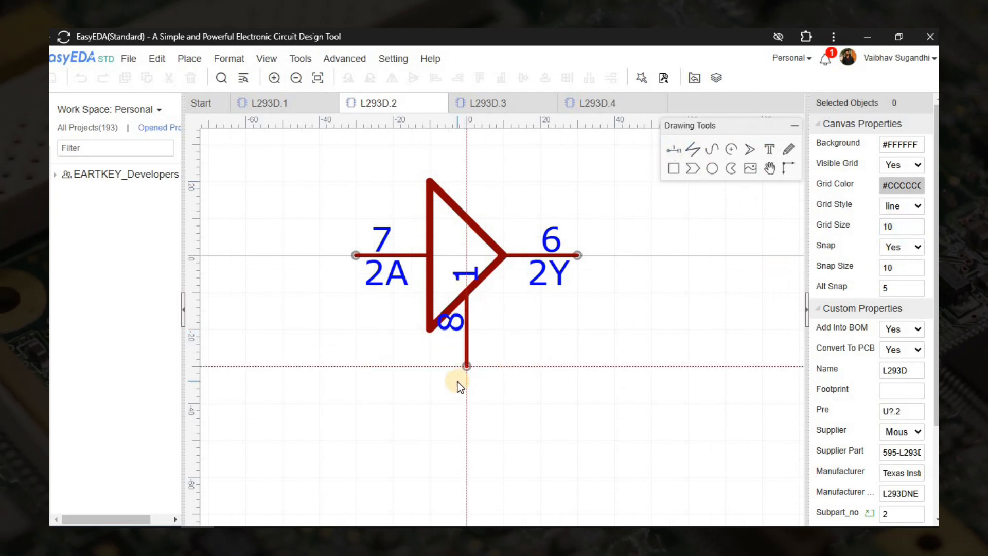
click(467, 401)
drag(901, 243, 878, 241)
text(30)
click(532, 317)
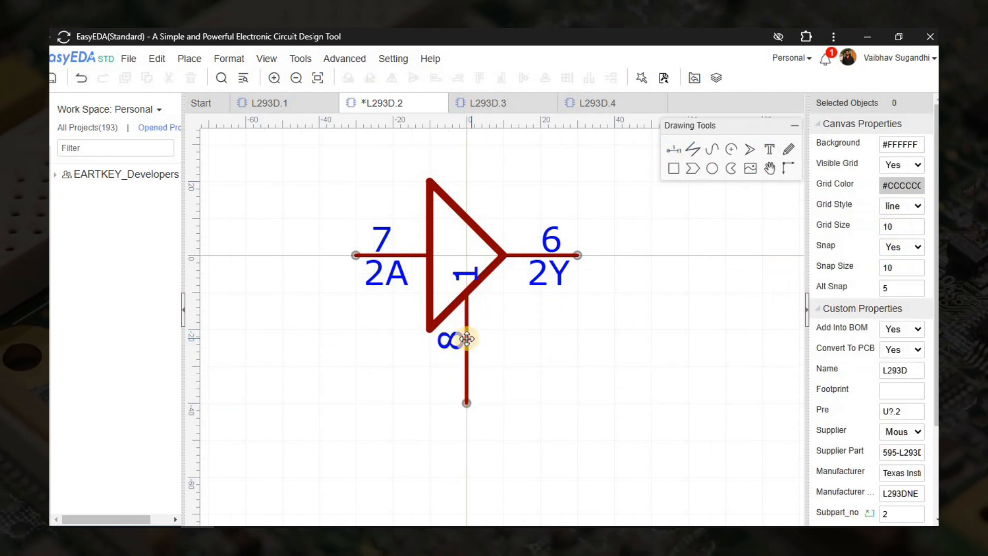
Name the new pin GND, number it 5, and set its electrical type to Power.
click(466, 338)
double_click(885, 144)
text(GND)
key(Return)
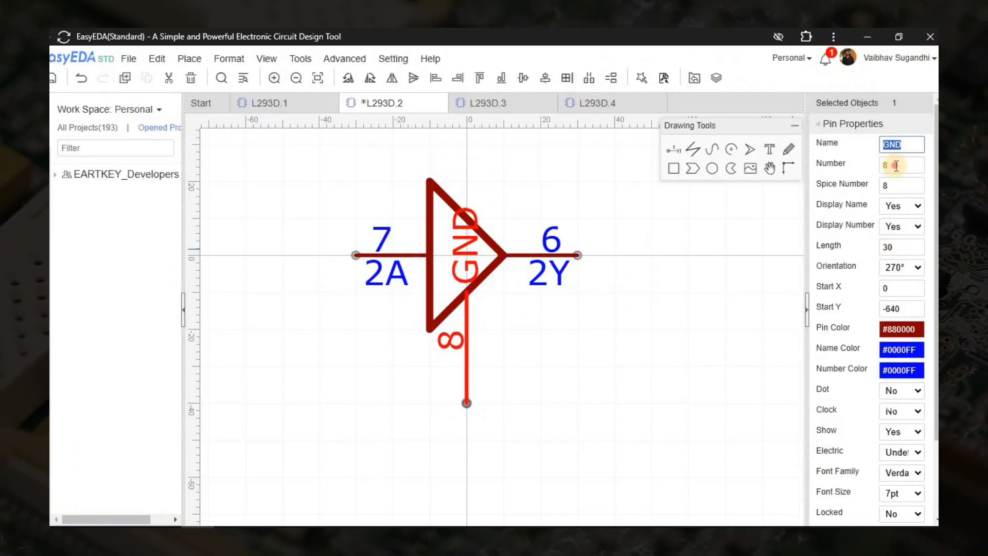
double_click(896, 165)
text(5)
key(Tab)
text(5)
scroll(903, 363, down, 3)
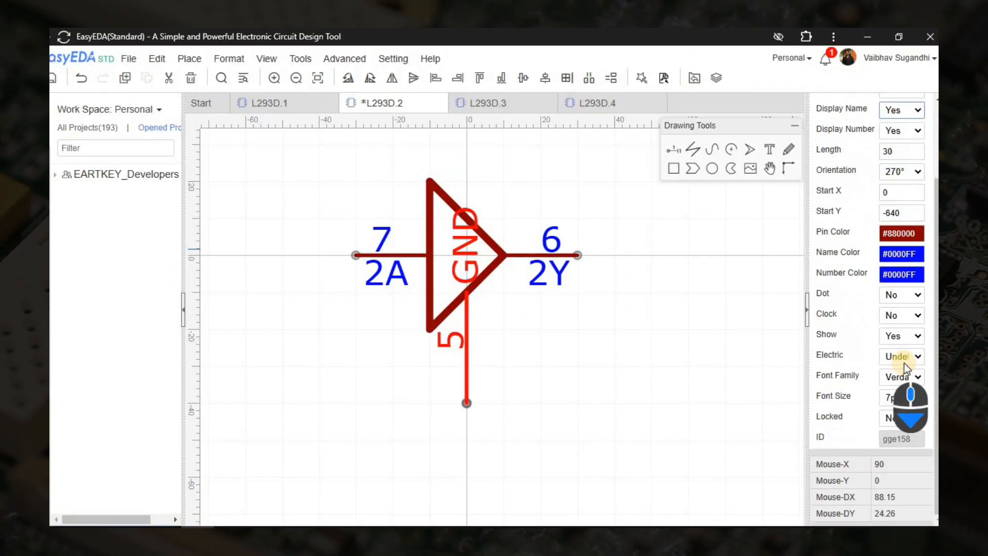
click(904, 358)
click(905, 438)
Move the GND label into place and set the snap size back to 5.
click(595, 359)
drag(472, 253, 507, 361)
click(585, 331)
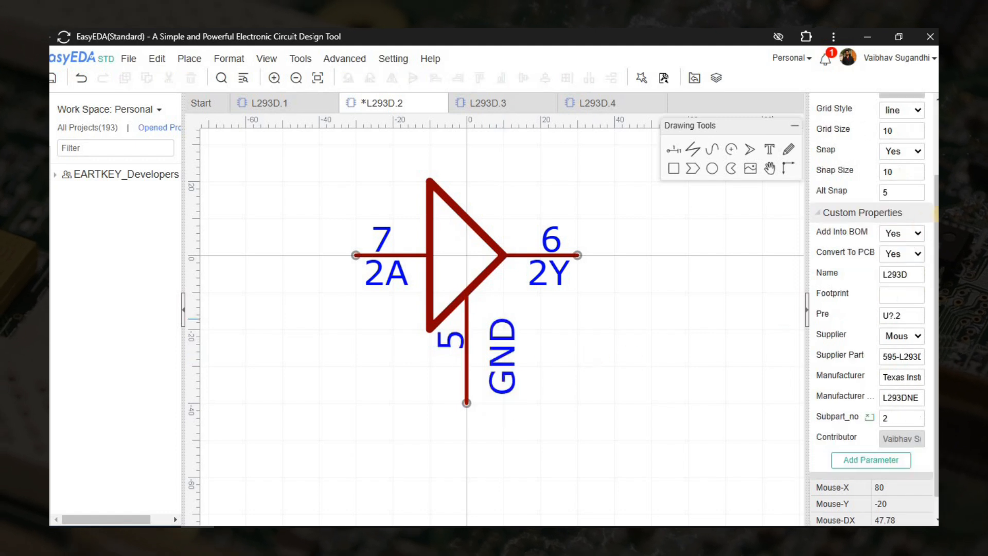
scroll(899, 219, up, 3)
double_click(900, 262)
text(5)
Make the GND pin name black and save the L293D.2 sub-part.
click(487, 361)
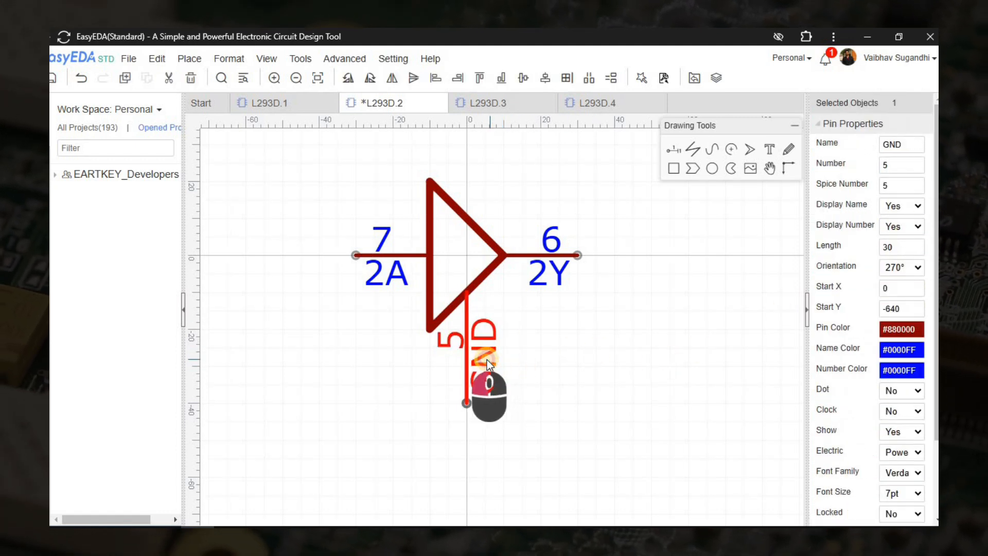
click(895, 350)
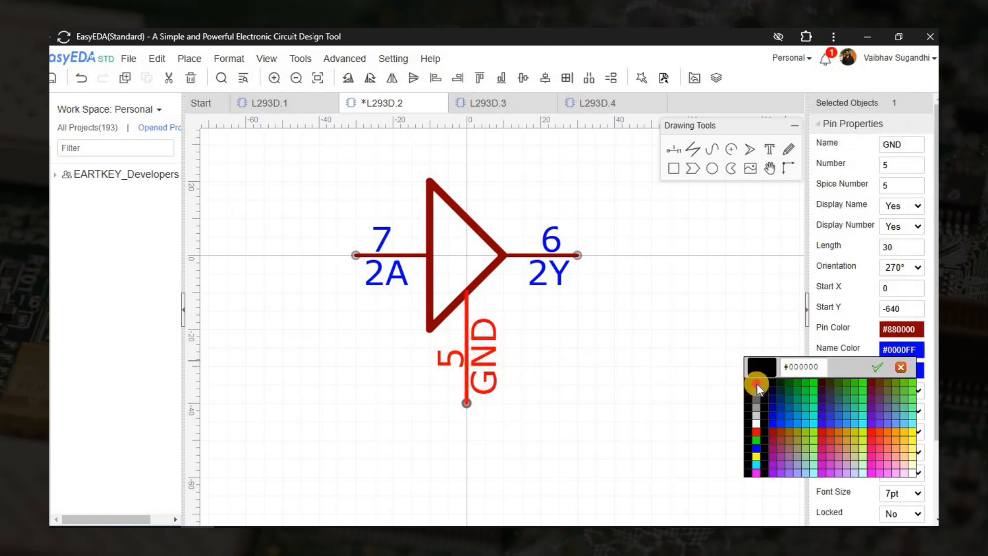
click(757, 384)
click(592, 356)
key(ctrl+s)
click(587, 103)
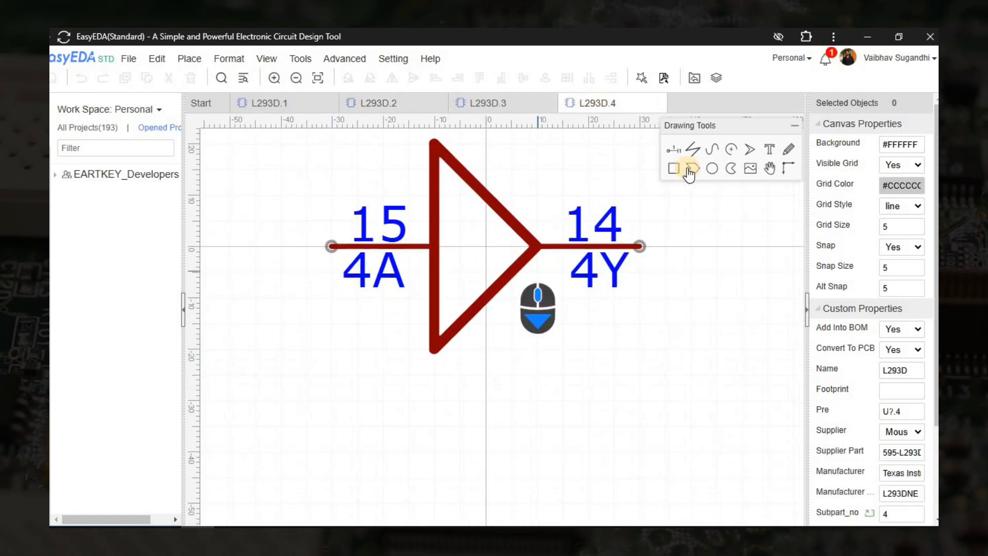
In L293D.4, place a vertical pin below the triangle with length 30.
key(space)
key(space)
key(space)
click(485, 451)
right_click(485, 418)
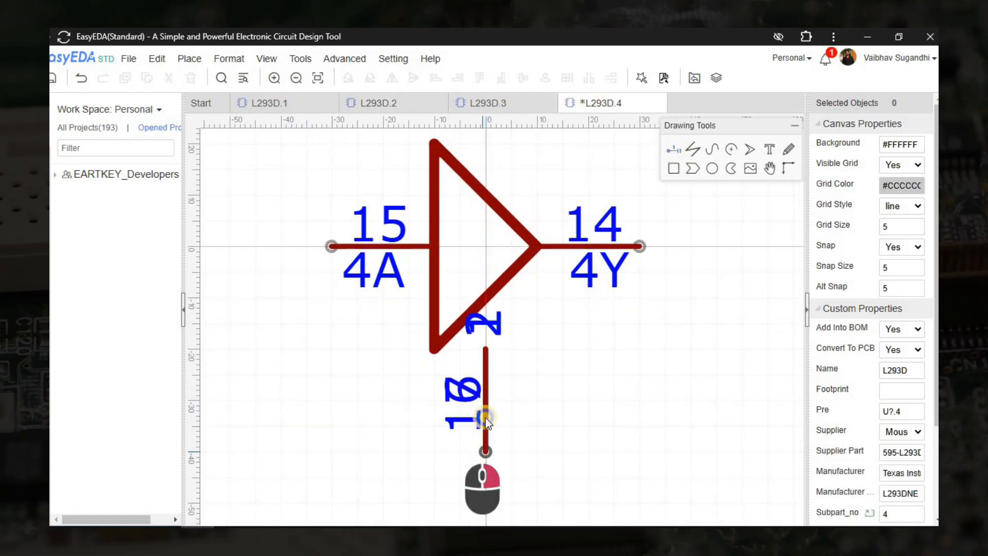
click(485, 416)
double_click(895, 246)
text(30)
key(Return)
Name the pin GND, check its number 12 in the datasheet, and set type to Power.
double_click(891, 141)
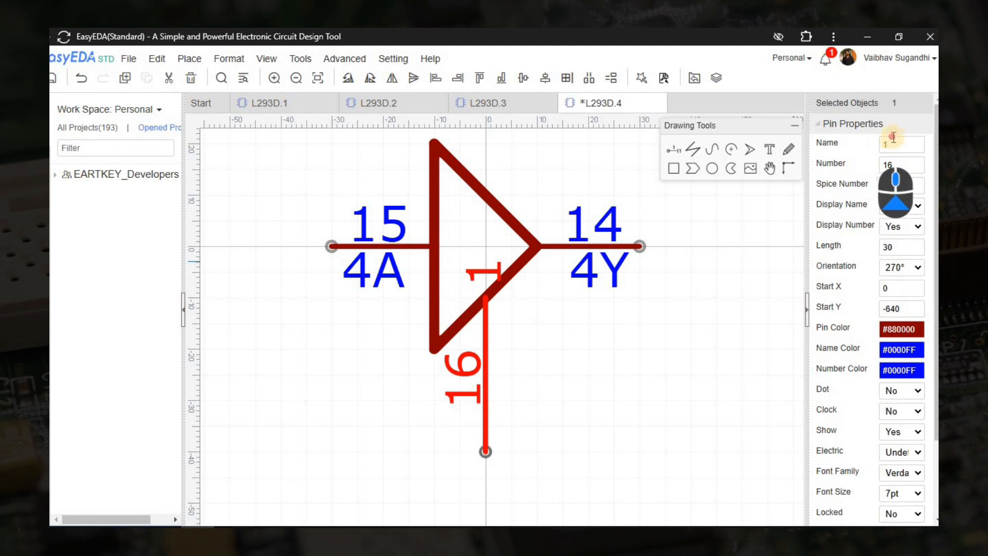
text(GND)
key(Return)
key(alt+Tab)
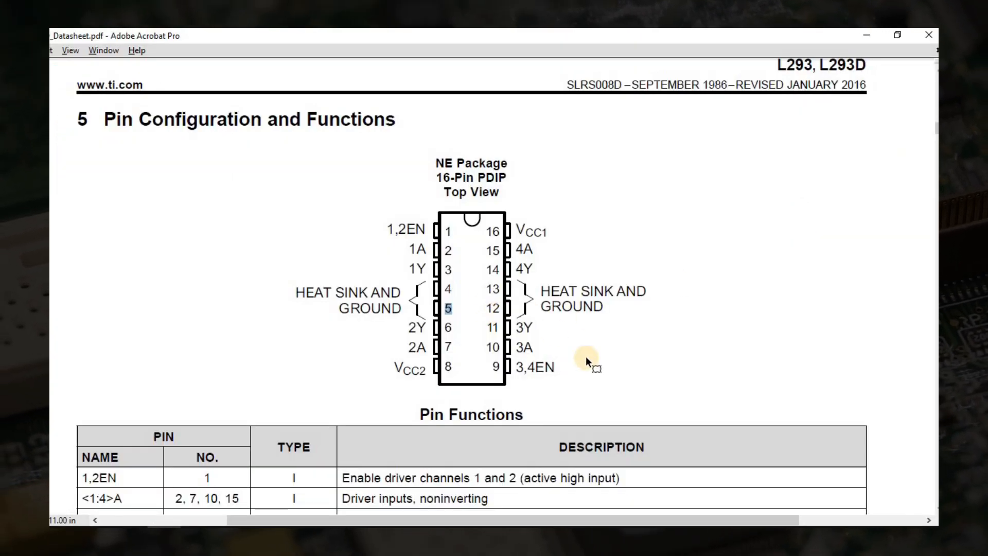
key(alt+Tab)
click(465, 105)
click(599, 103)
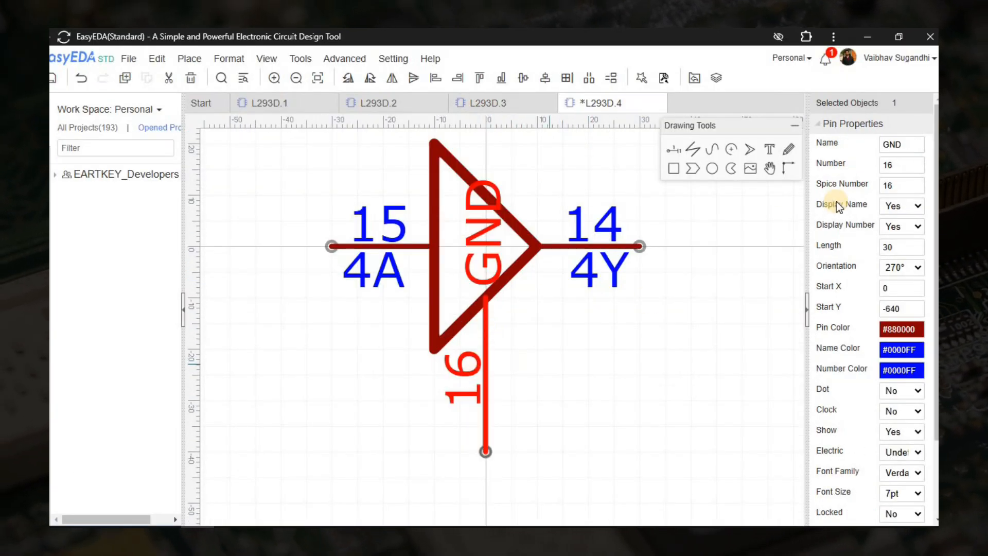
scroll(893, 408, down, 2)
click(901, 360)
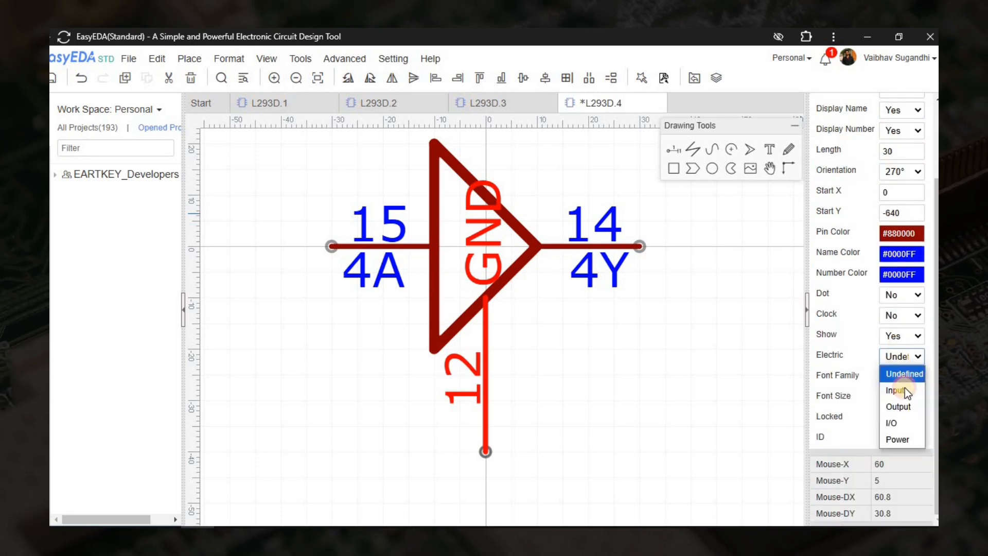
click(900, 439)
Compare with L293D.3's pins, make the GND pin 12 name black, and save L293D.4.
click(540, 104)
click(501, 375)
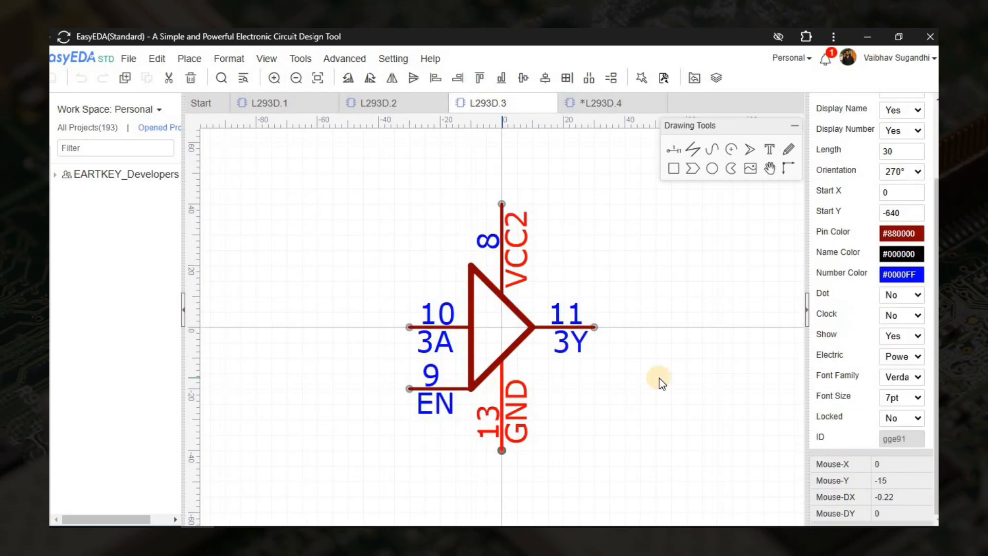
click(507, 249)
click(600, 102)
click(499, 404)
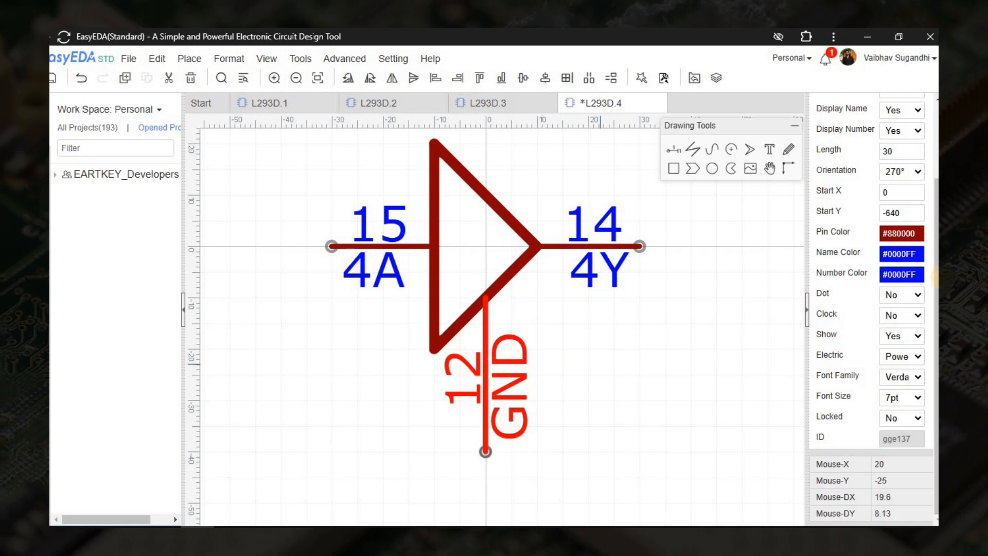
click(901, 254)
click(761, 290)
click(601, 357)
key(ctrl+s)
Recenter the view and save the L293D.1 sub-part.
scroll(601, 357, down, 3)
right_drag(557, 342, 499, 317)
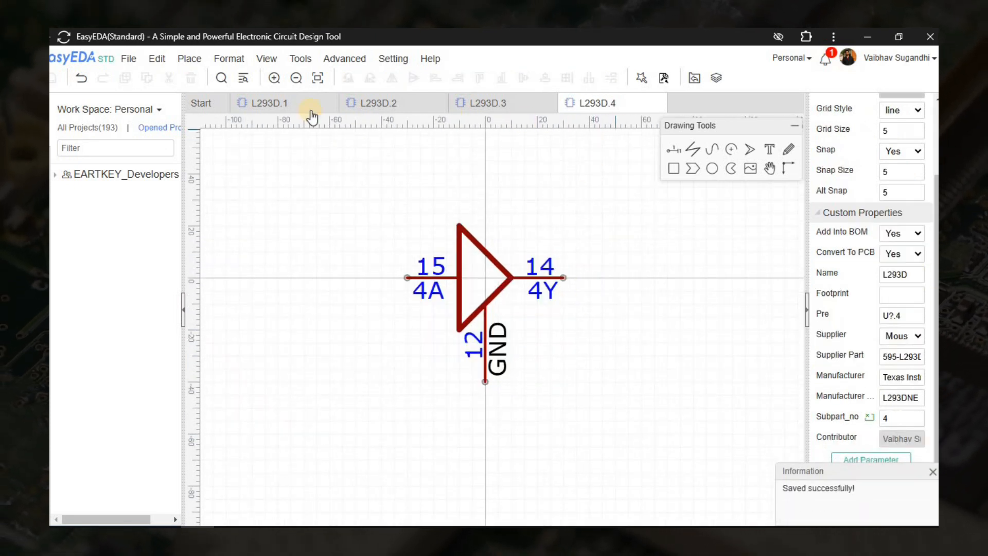
click(311, 111)
key(ctrl+s)
Refresh the library list in the parts library.
key(shift+f)
right_click(414, 194)
click(447, 209)
right_click(433, 201)
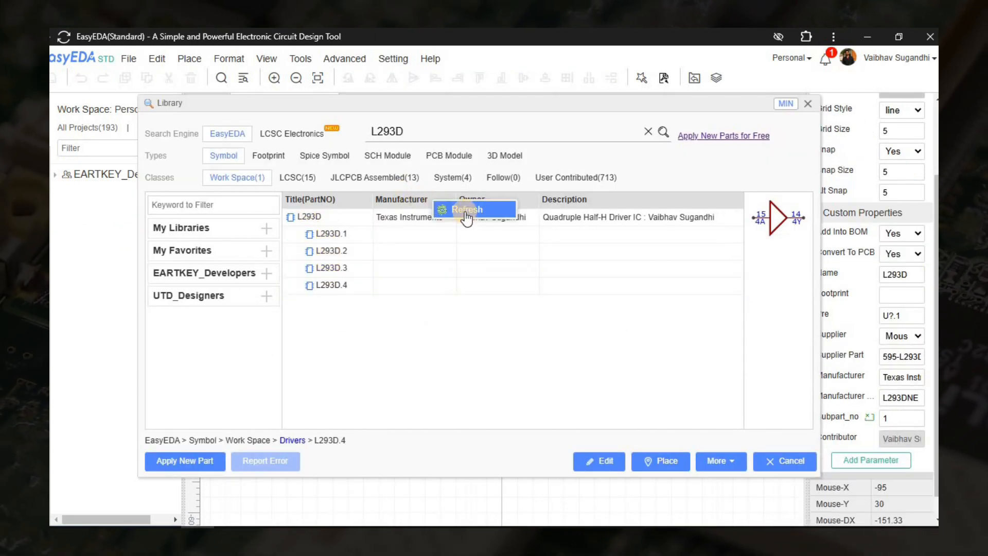
click(466, 211)
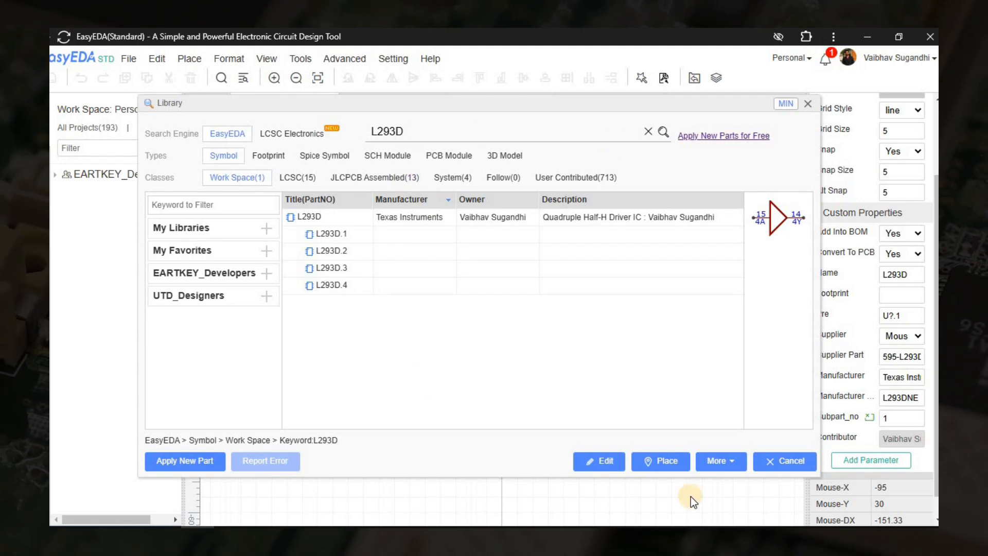
click(784, 461)
Go through the L293D.2, L293D.3 and L293D.1 tabs, saving the sub-parts.
key(ctrl+s)
click(394, 109)
click(485, 112)
click(311, 109)
right_drag(322, 282, 296, 274)
key(ctrl+s)
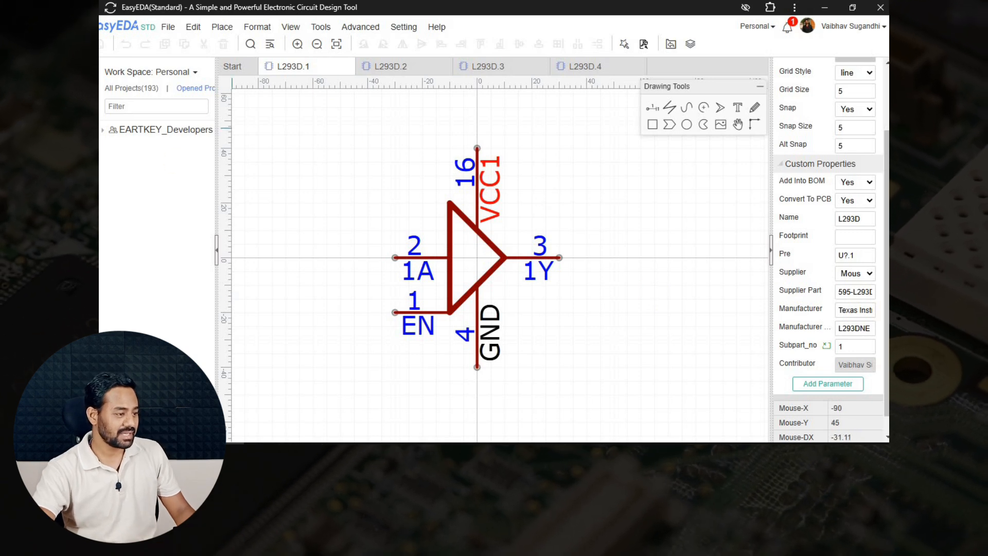
Preview the L293D entry's sub-parts L293D.1 to L293D.4 in the library, then close it.
key(shift+f)
click(344, 172)
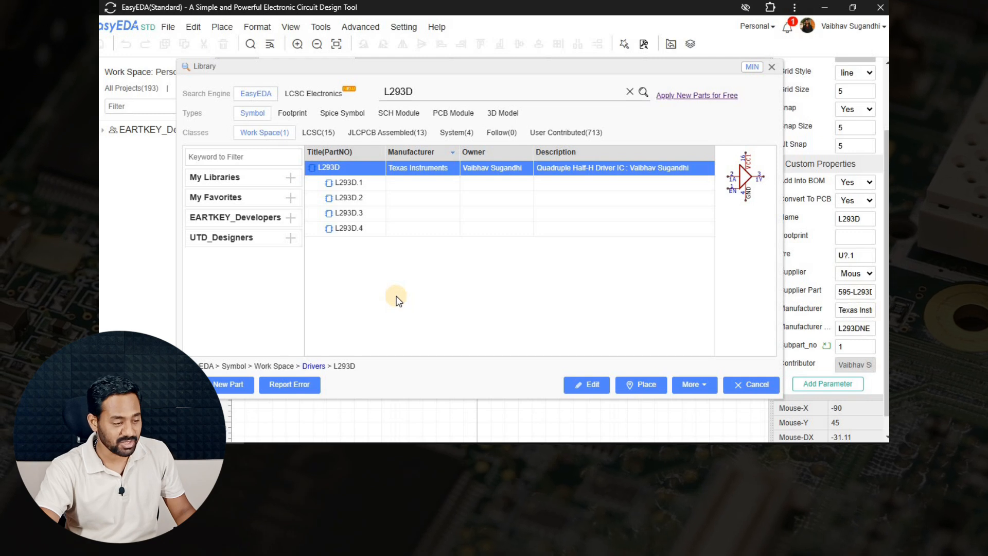
click(353, 183)
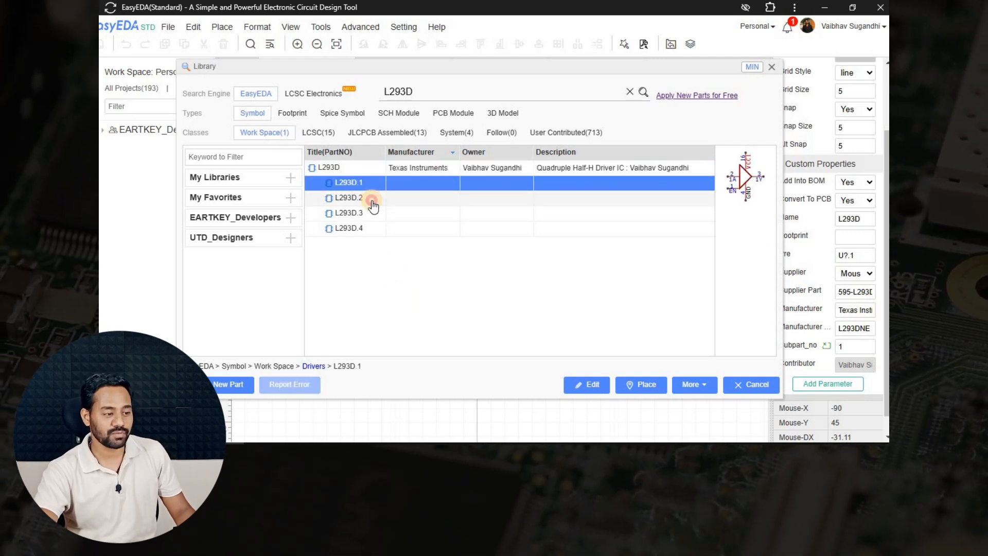
click(371, 198)
click(372, 213)
click(372, 228)
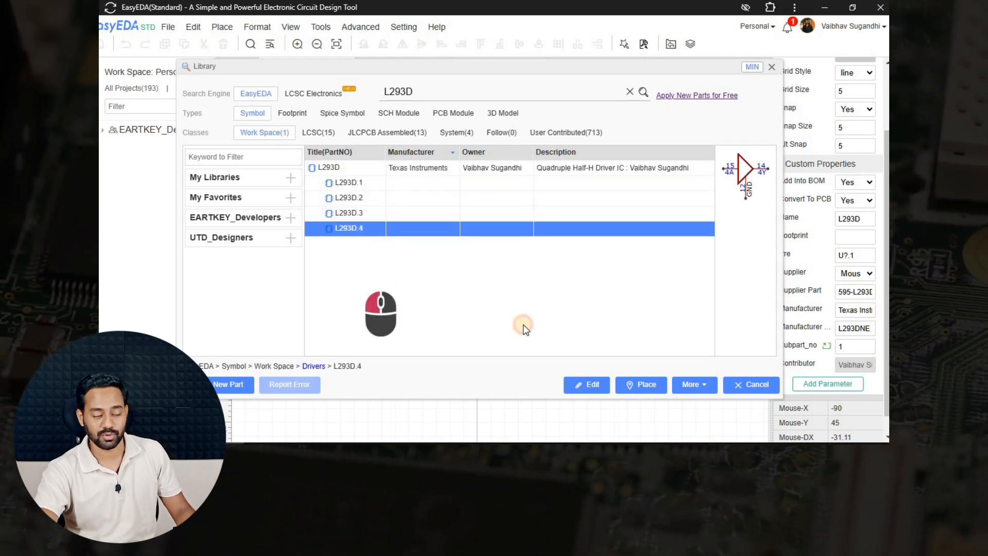
click(744, 387)
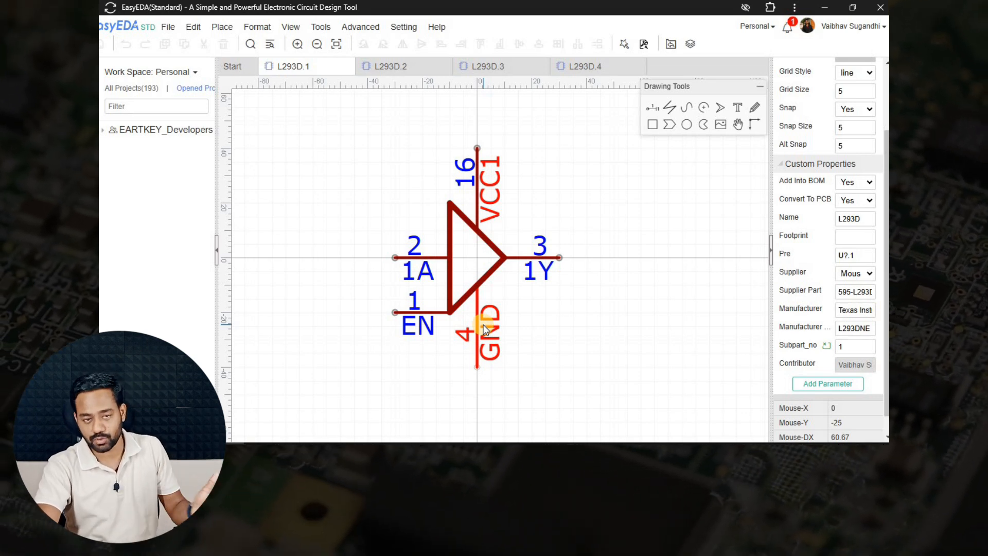
Review the L293D.2 pins 2A (7), 2Y (6) and GND (5) against the datasheet pinout.
click(597, 198)
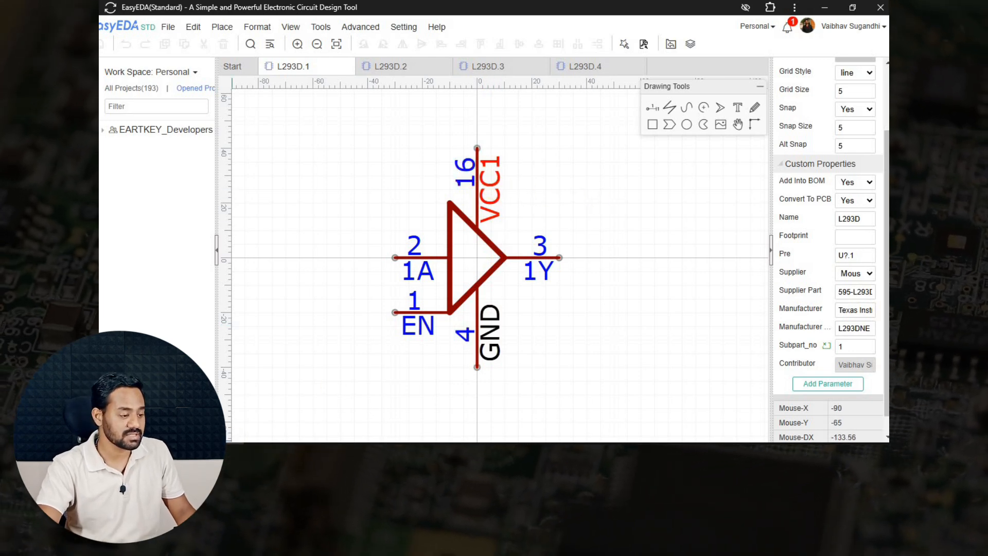
click(238, 448)
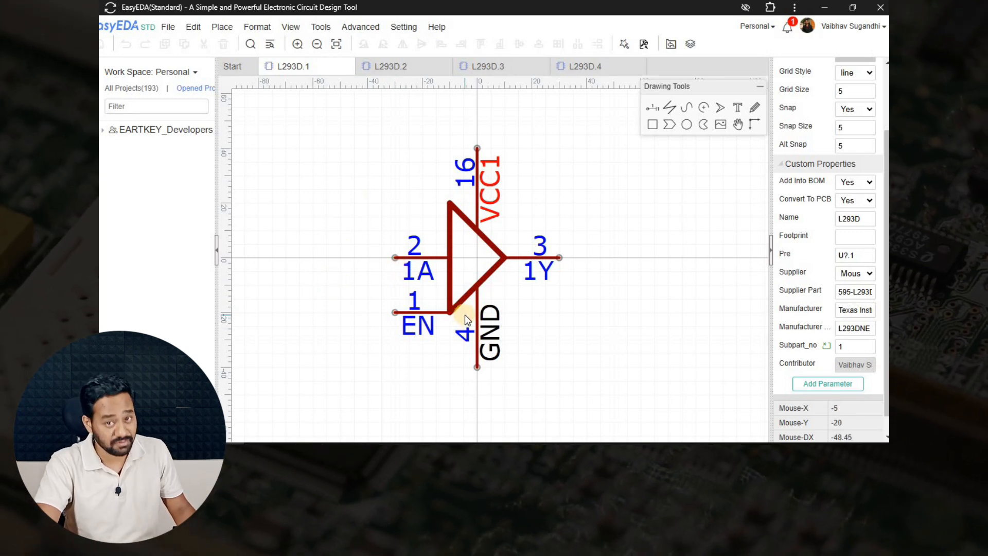
click(394, 66)
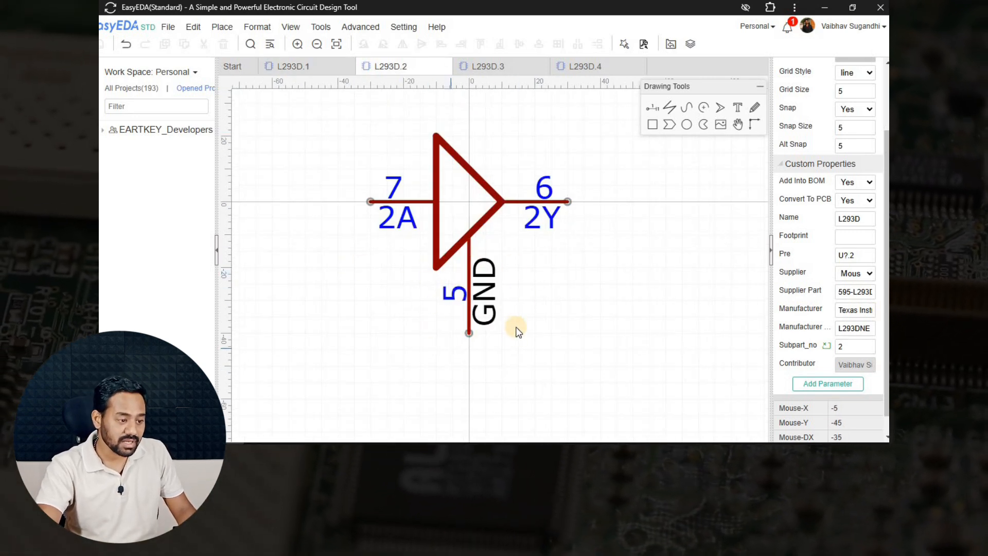
key(alt+Tab)
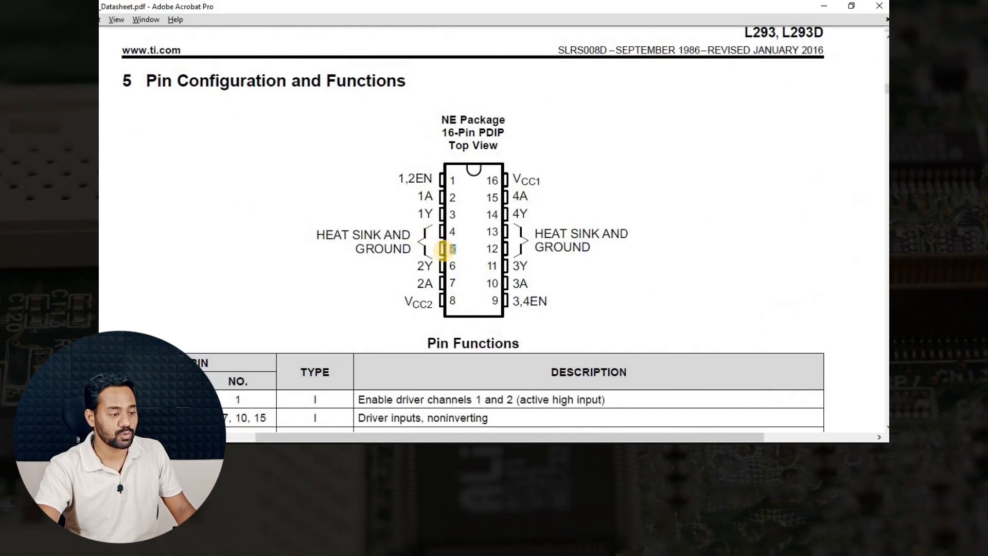
Highlight pin 5 in the NE package pinout, then return to EasyEDA.
double_click(451, 248)
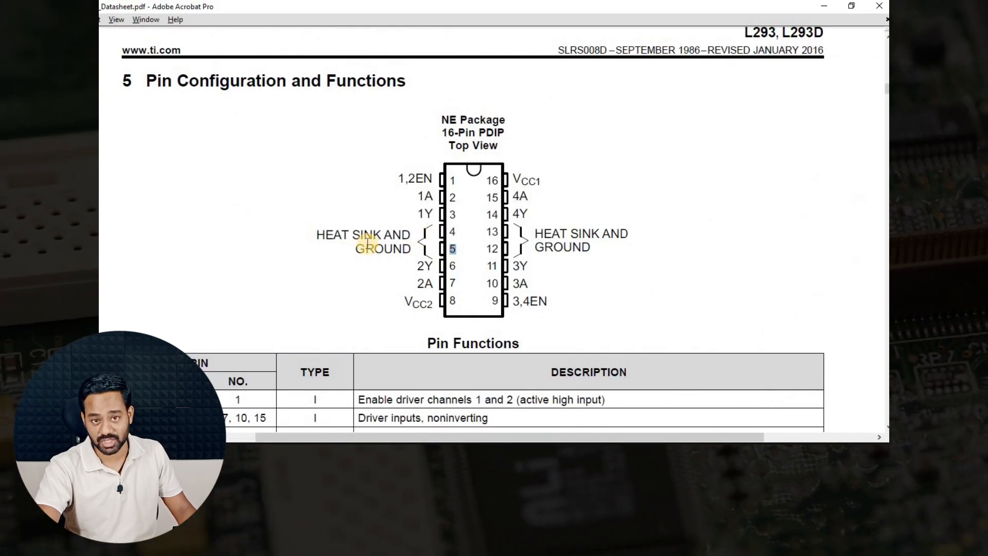
key(alt+Tab)
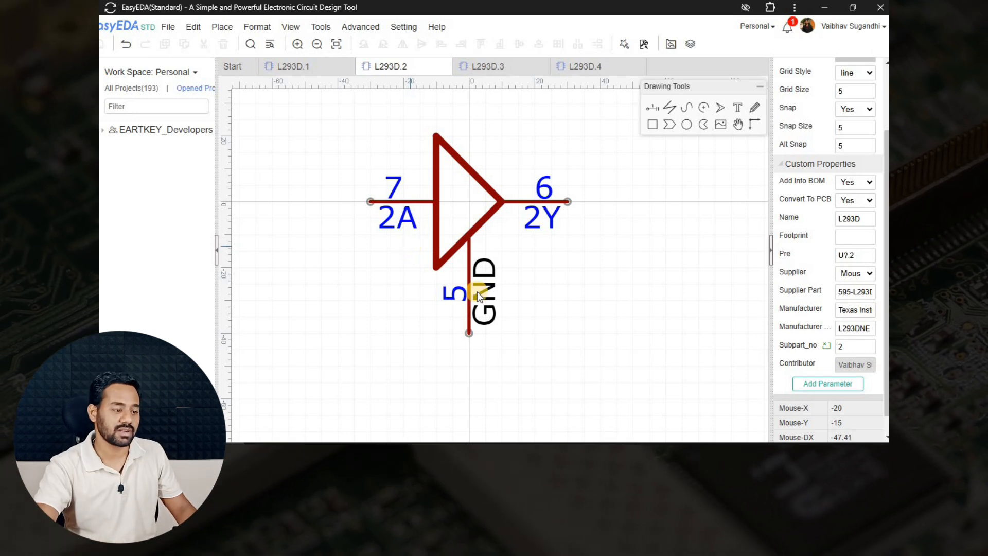
Rename the enable pin 9 on L293D.3 to EN2.
click(476, 66)
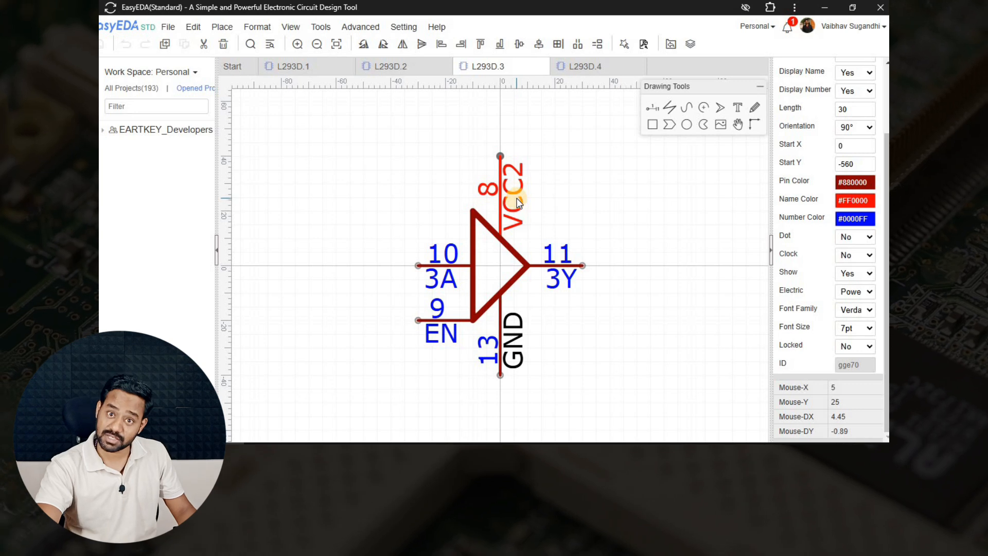
click(434, 335)
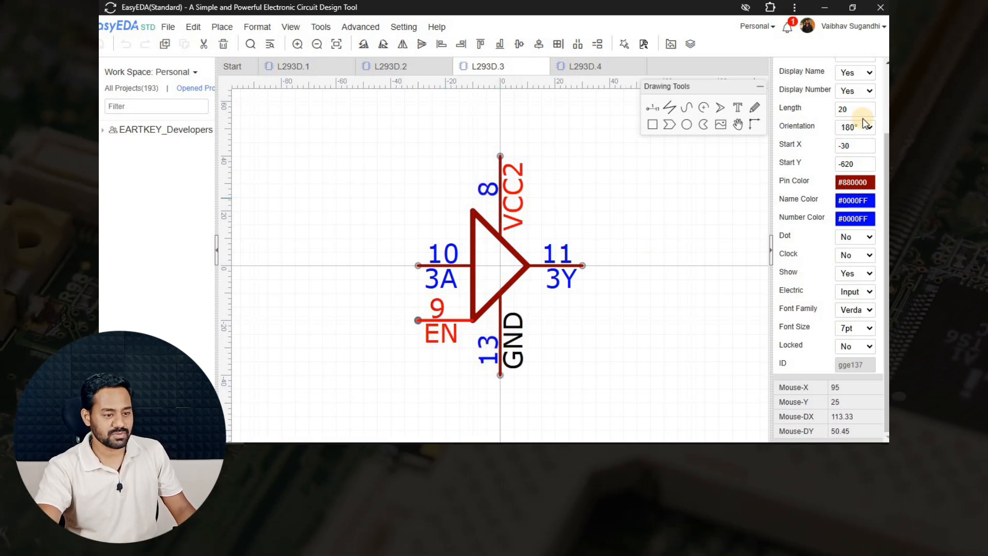
scroll(862, 118, up, 3)
double_click(859, 103)
click(859, 103)
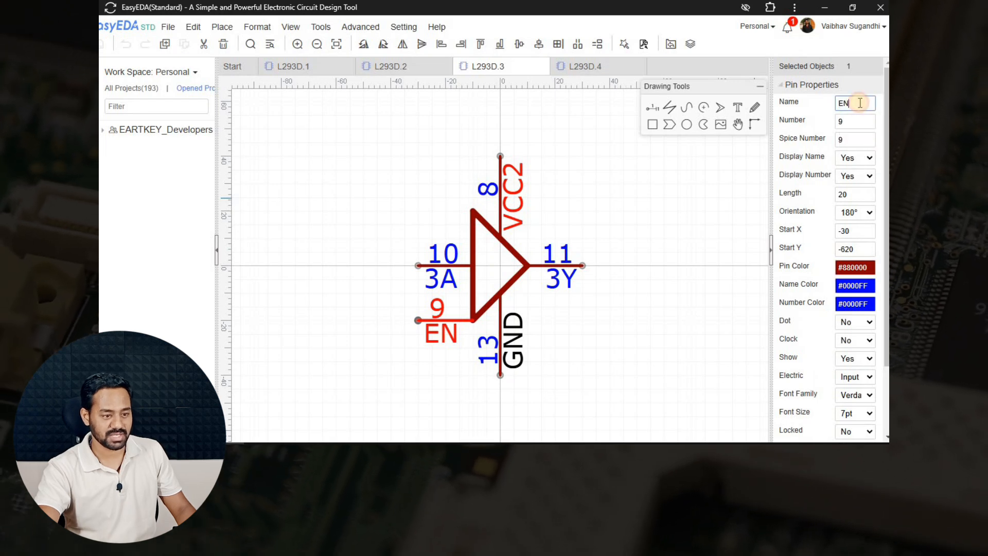
text(2)
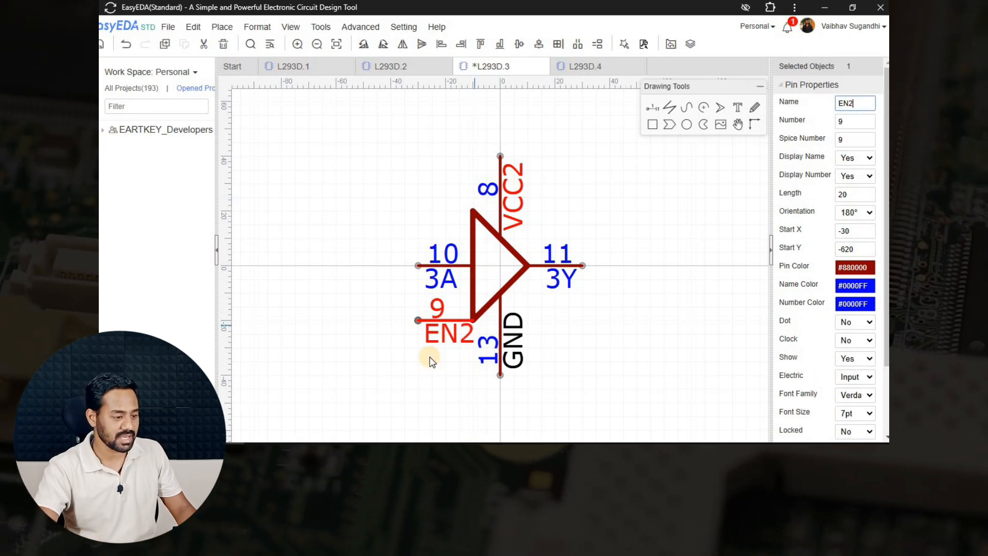
scroll(433, 352, up, 3)
Rename the enable pin 1 on L293D.1 to EN1 and save.
click(337, 67)
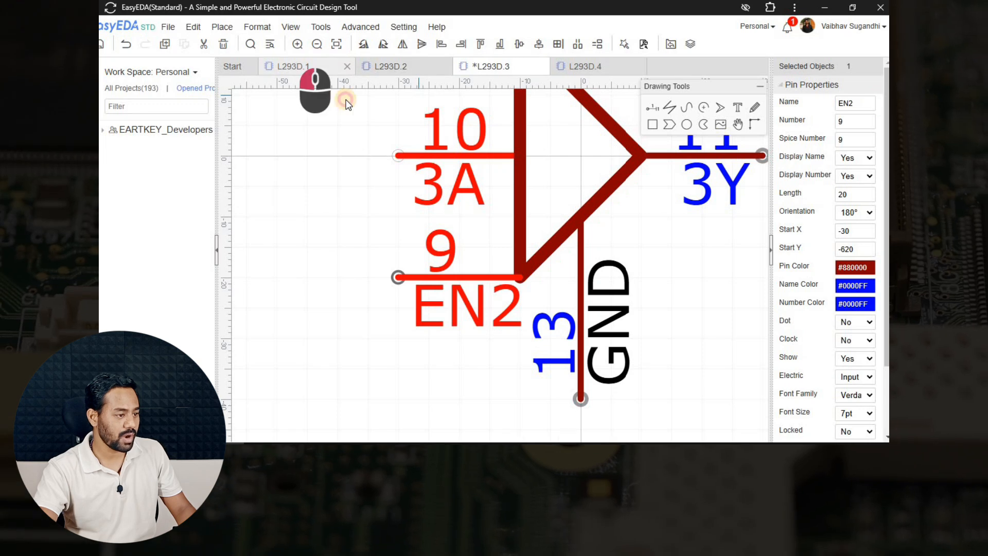
click(417, 319)
double_click(849, 123)
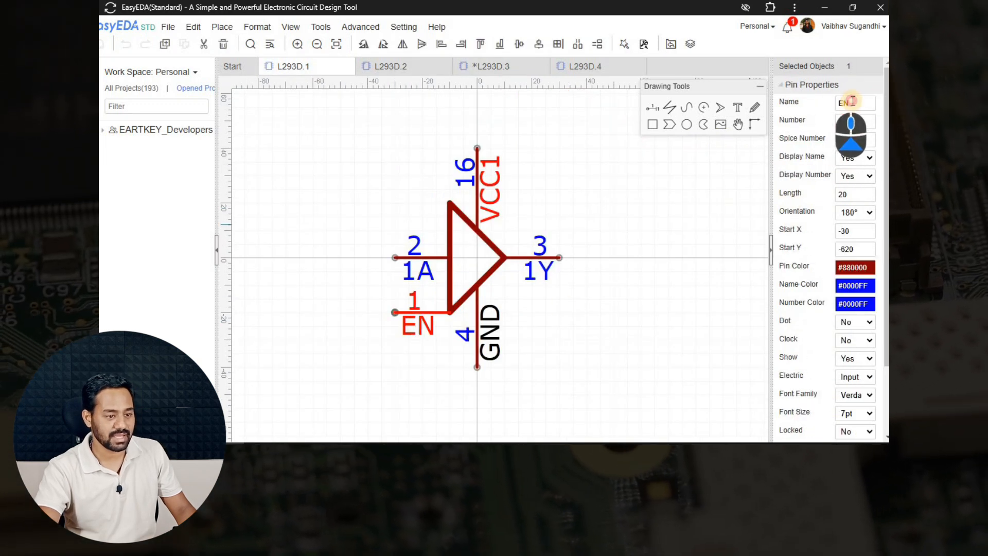
click(855, 103)
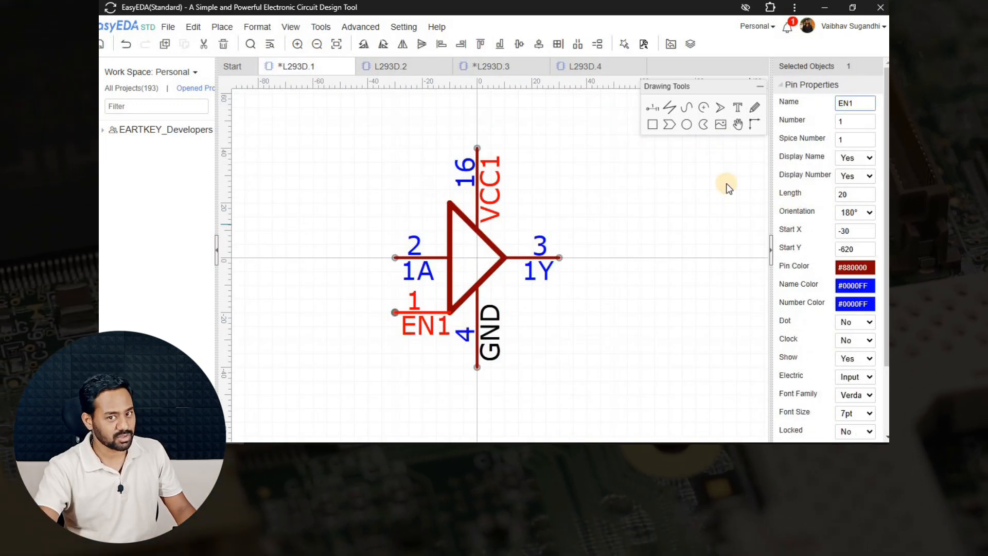
click(598, 209)
key(ctrl+s)
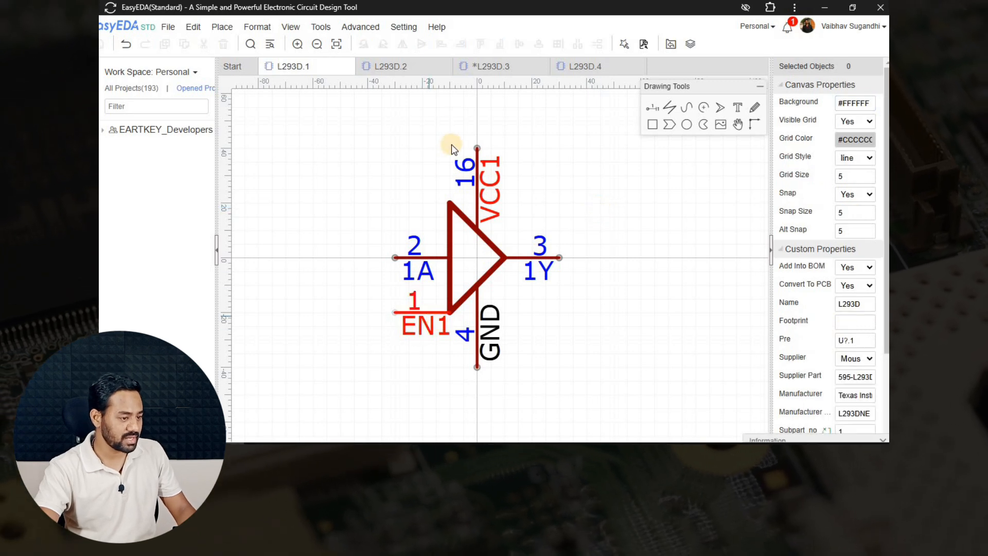
Verify the renamed EN2 pin on L293D.3.
click(485, 66)
click(477, 277)
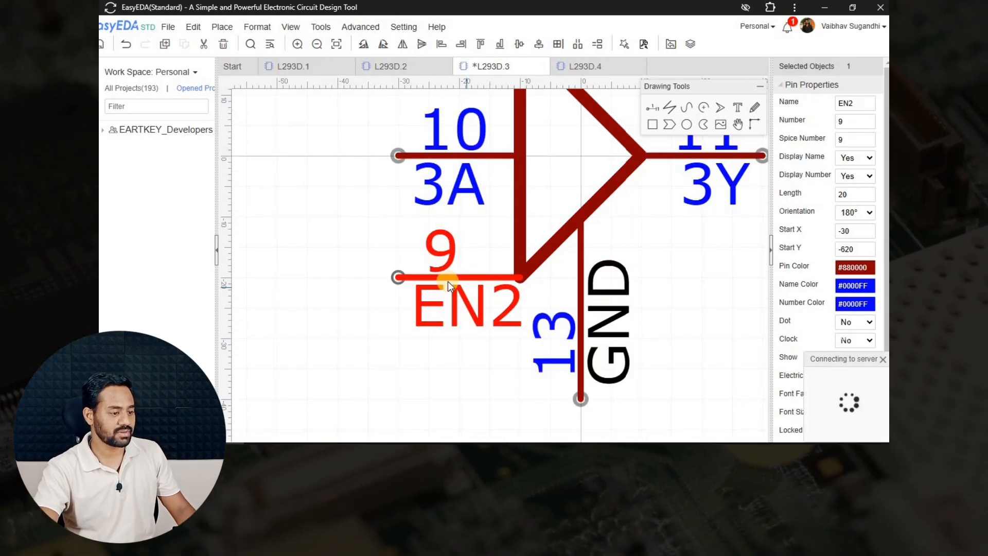
scroll(447, 281, down, 5)
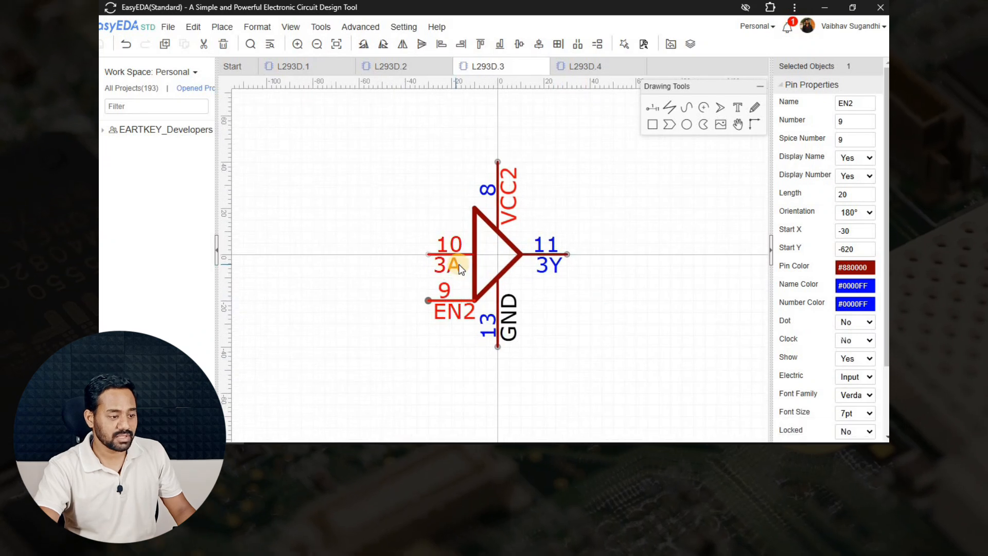
click(568, 70)
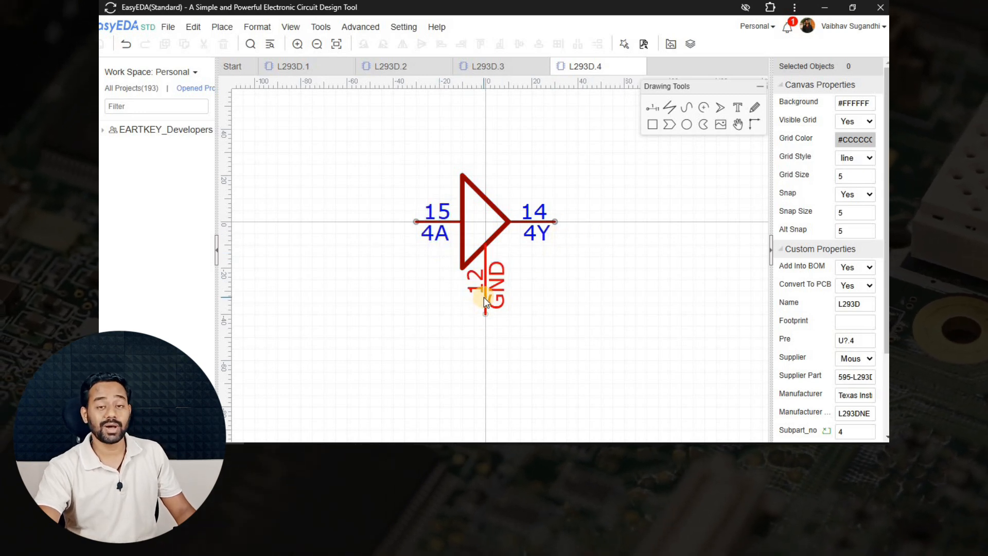
Check the datasheet pinout and save L293D.4 with pins 15/4A, 14/4Y, 12/GND.
key(alt+Tab)
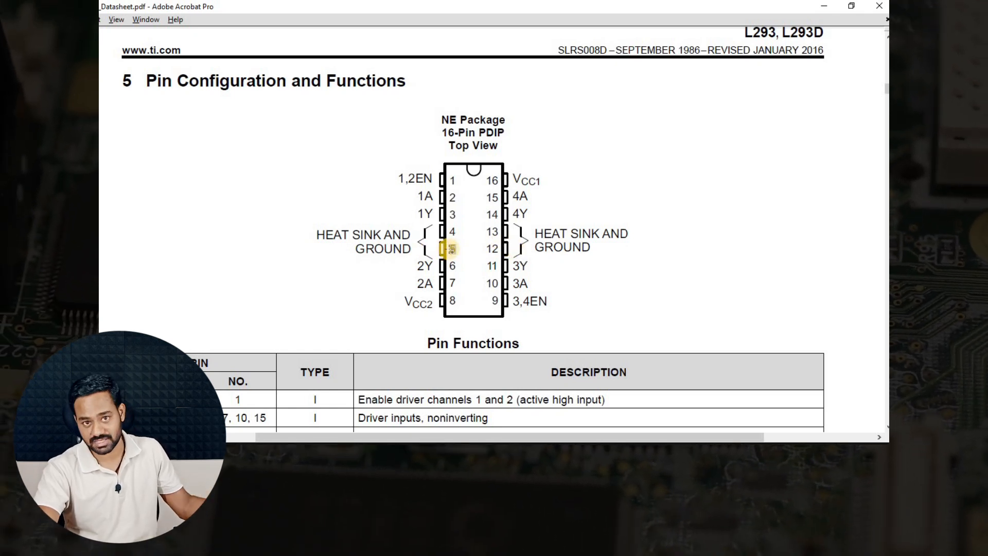
key(alt+Tab)
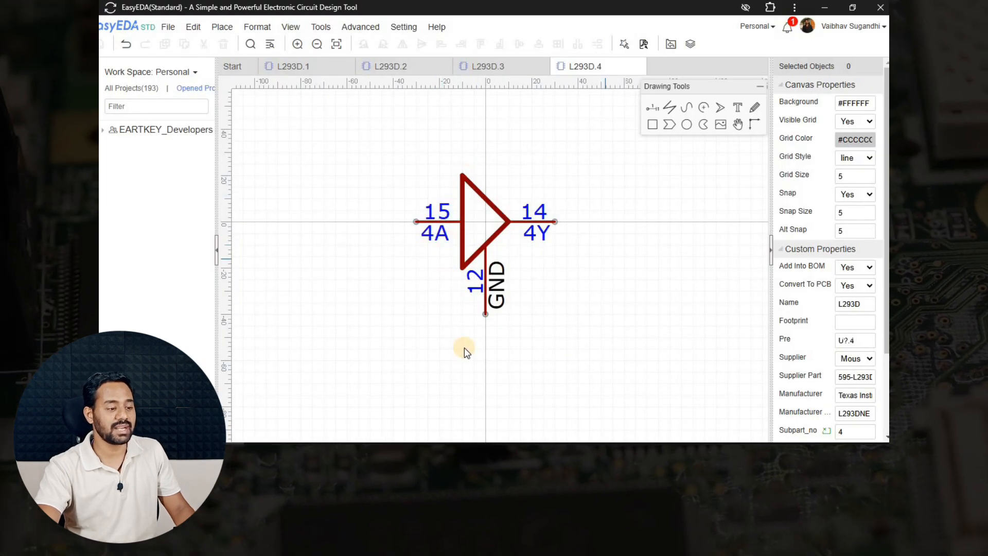
click(402, 161)
key(ctrl+s)
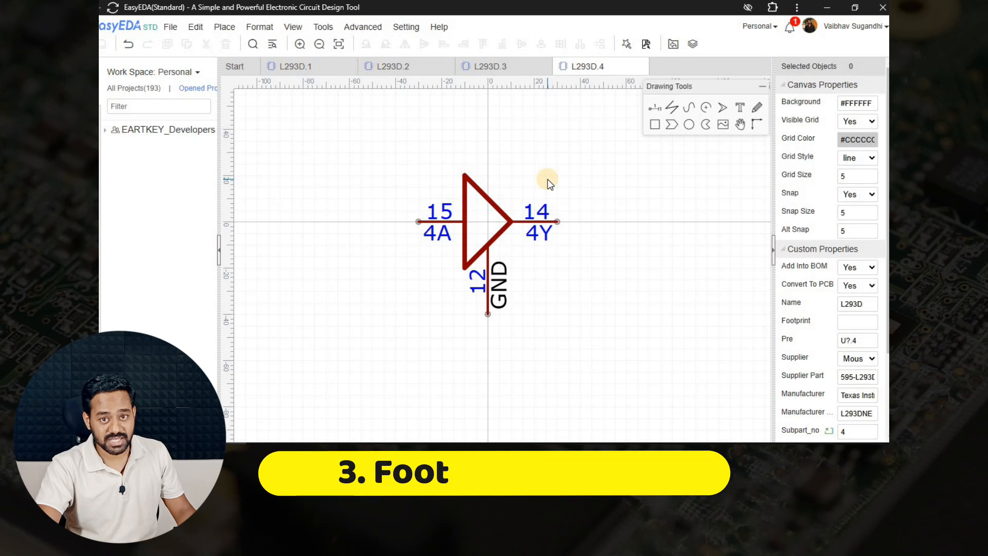
Create a blank footprint via File > New > Footprint and view PDIP-16 Dimensions.webp.
click(171, 28)
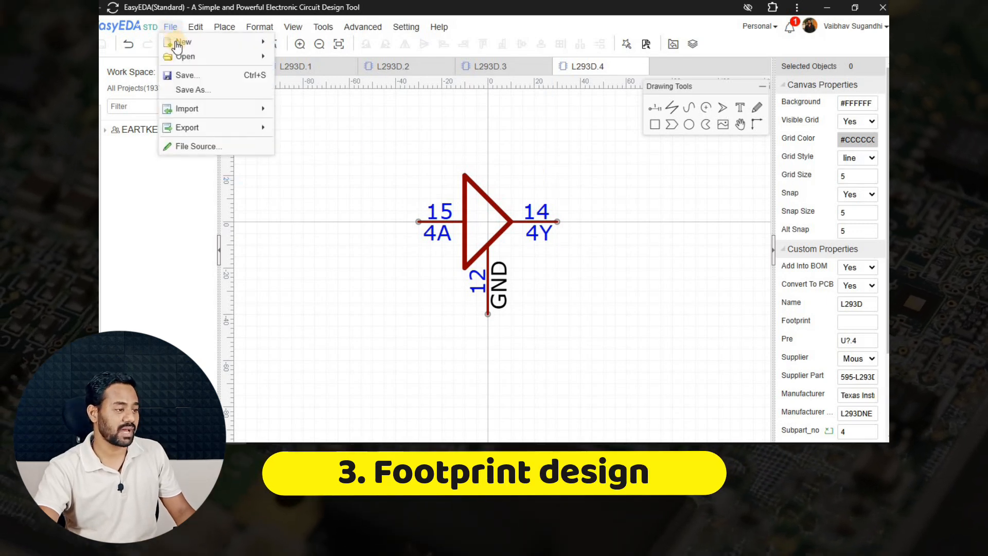
mouse_move(187, 40)
click(314, 107)
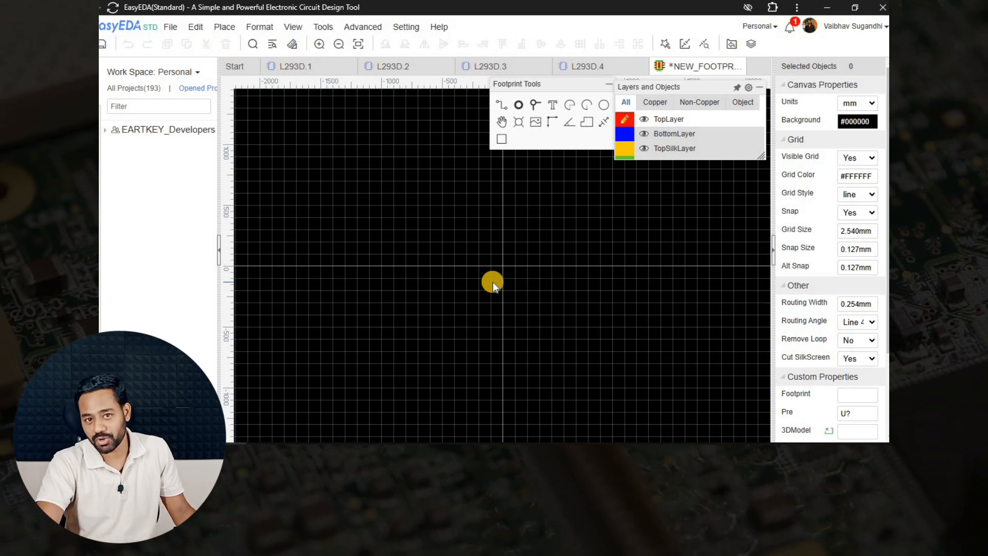
click(247, 452)
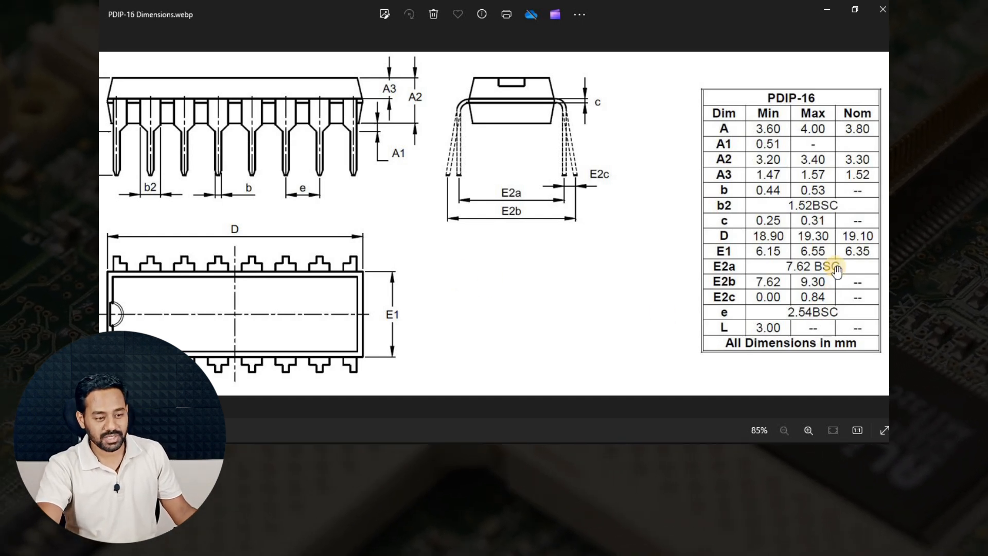
Zoom into the PDIP-16 table to read 2.54 mm pitch and 7.62 mm row spacing.
scroll(829, 278, up, 1)
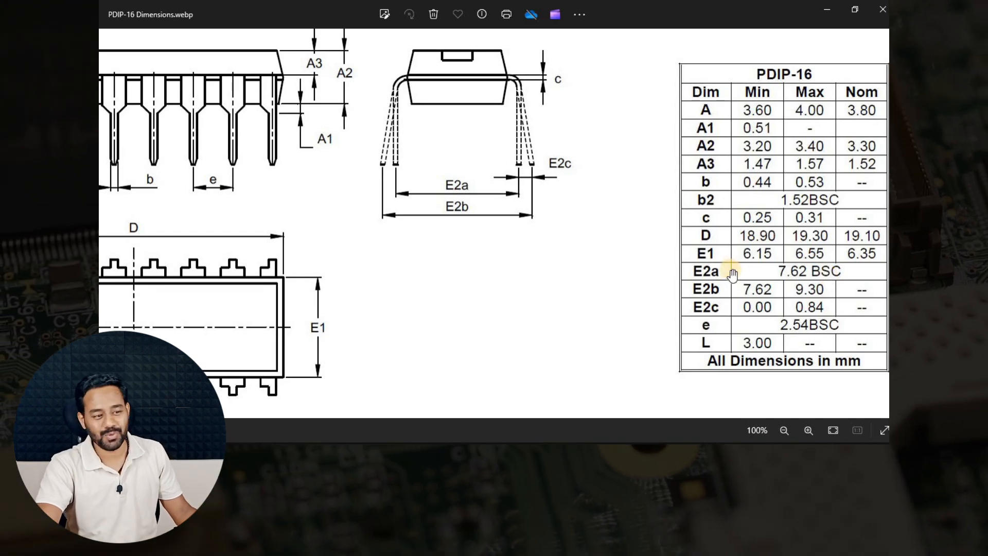
scroll(726, 272, down, 1)
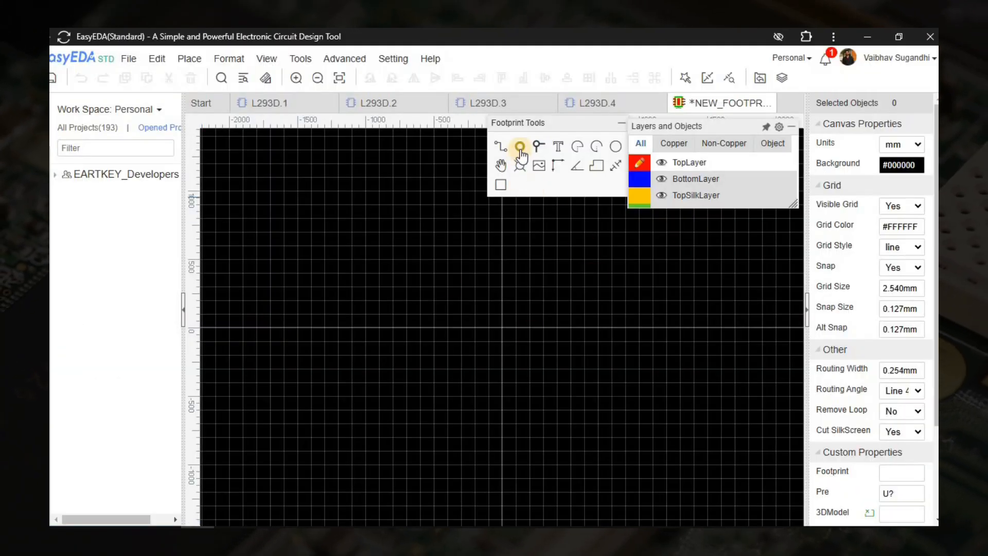
Place the left column of through-hole pads.
click(477, 345)
click(481, 387)
right_drag(484, 415, 481, 303)
click(481, 322)
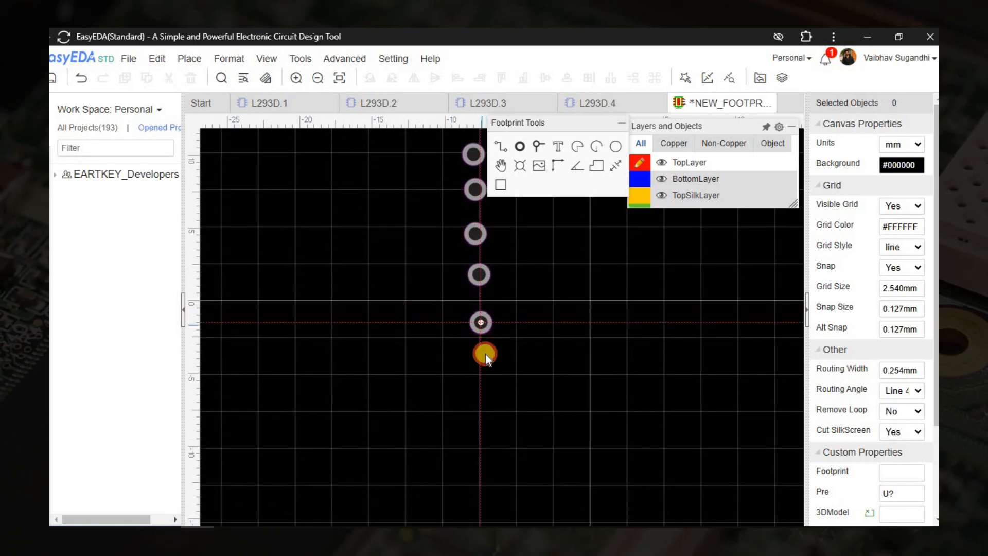
click(484, 367)
click(482, 401)
click(491, 448)
Place the right column of eight pads to complete all 16.
click(640, 444)
click(645, 353)
click(642, 325)
click(644, 274)
click(641, 237)
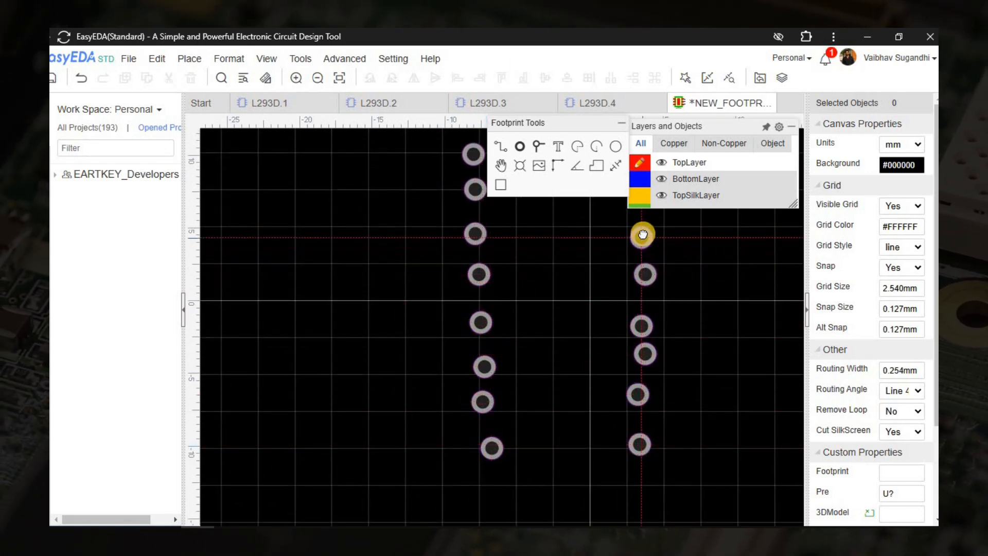
right_drag(641, 235, 578, 402)
click(576, 369)
click(576, 334)
right_click(611, 290)
Make the top-left pin 1 pad rectangular.
right_drag(649, 242, 690, 190)
click(451, 269)
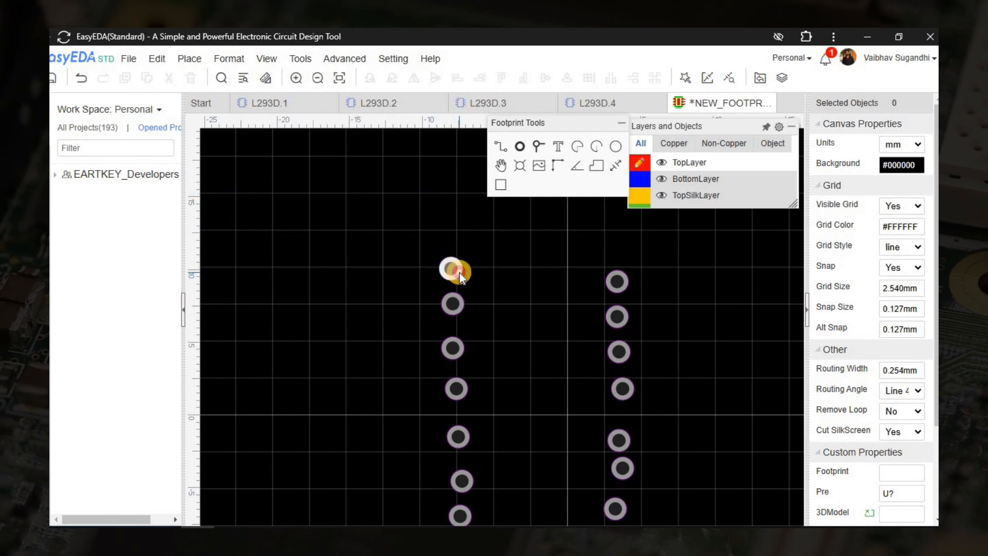
click(907, 185)
click(905, 219)
Give all 16 pads a 1.8 × 1.8 mm size with a 1.0 mm hole.
scroll(486, 247, down, 2)
drag(441, 228, 644, 455)
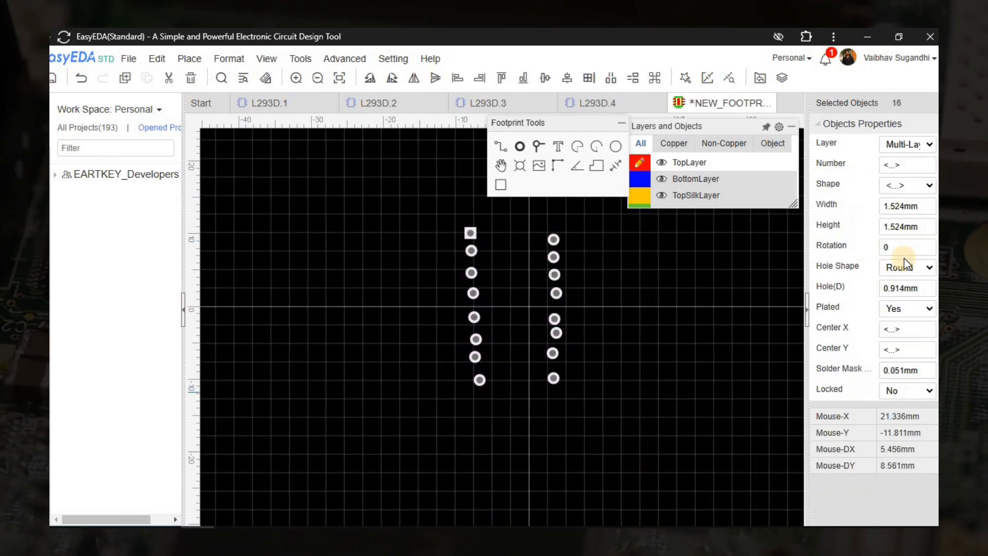
double_click(904, 207)
text(1.8)
key(Return)
double_click(907, 225)
text(1.8)
key(Return)
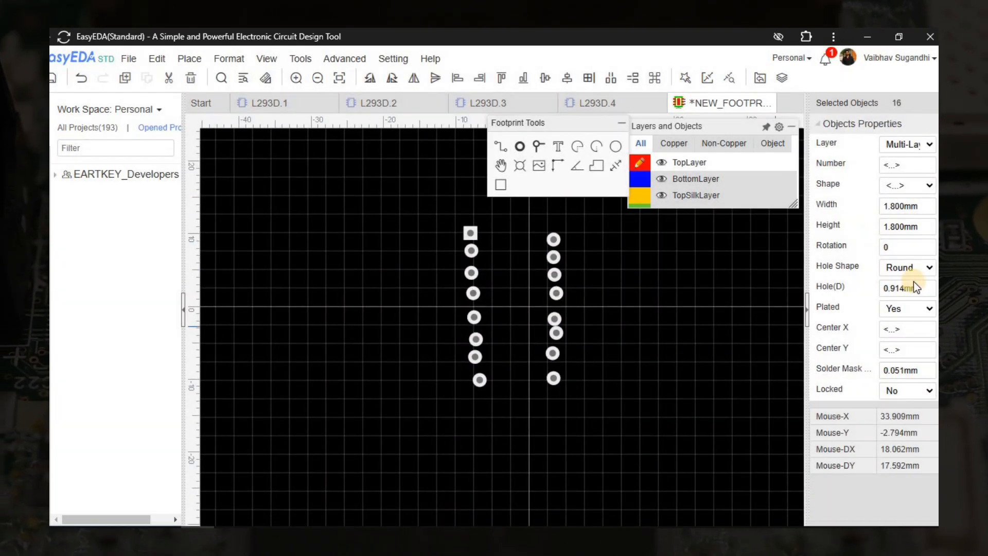
key(Return)
Align the left pad column at X -3.81 mm and the right column at X 3.81 mm.
click(607, 379)
right_drag(607, 379, 615, 425)
drag(440, 250, 516, 456)
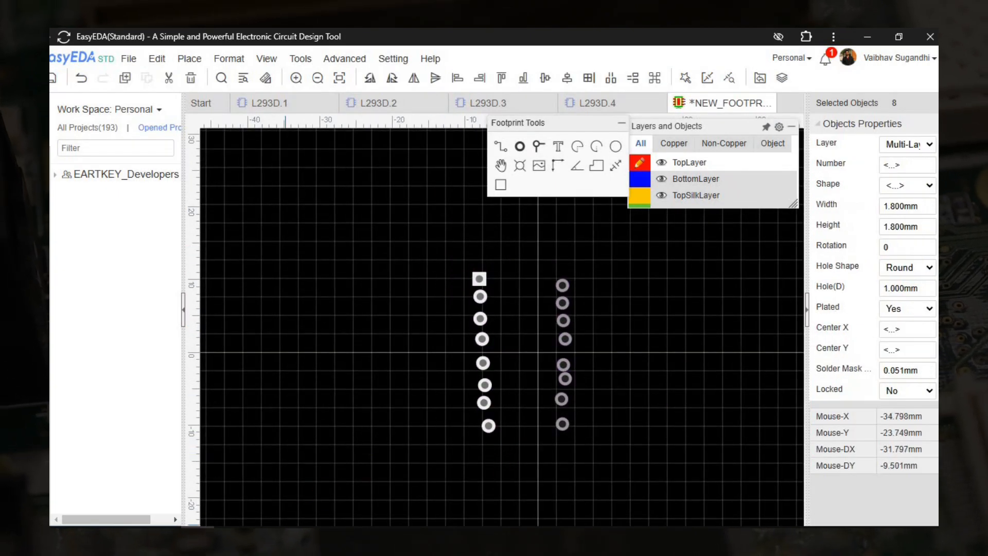
double_click(906, 329)
text(-3.81)
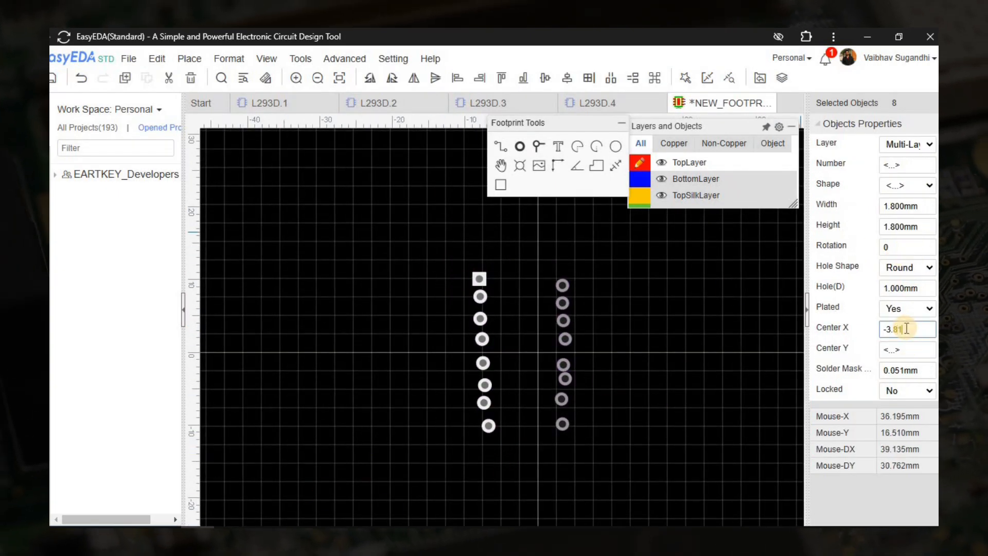
key(Return)
drag(599, 432, 621, 492)
text(81)
key(Return)
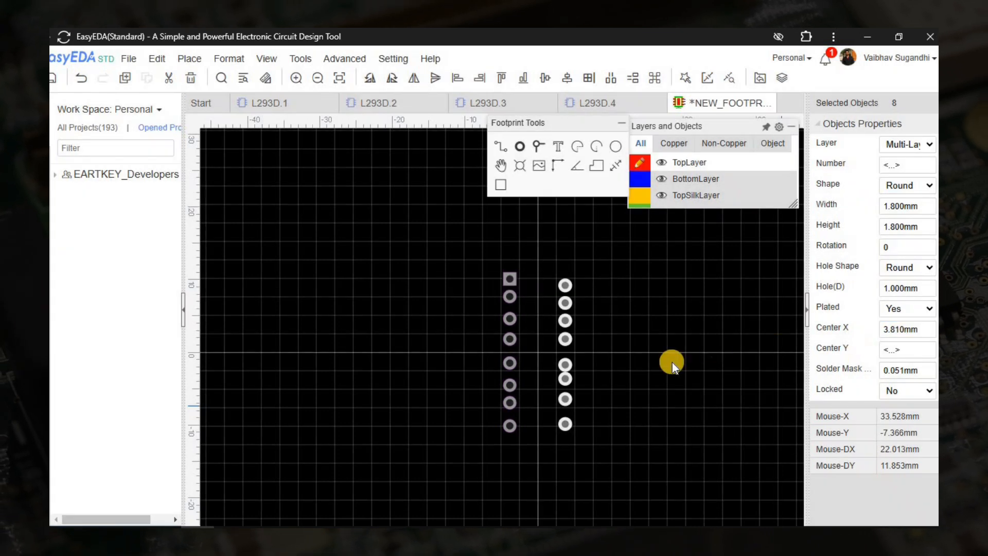
click(609, 384)
Set the two centre pad rows to Y 1.27 and -1.27 mm.
scroll(578, 353, up, 3)
click(537, 314)
drag(308, 287, 633, 371)
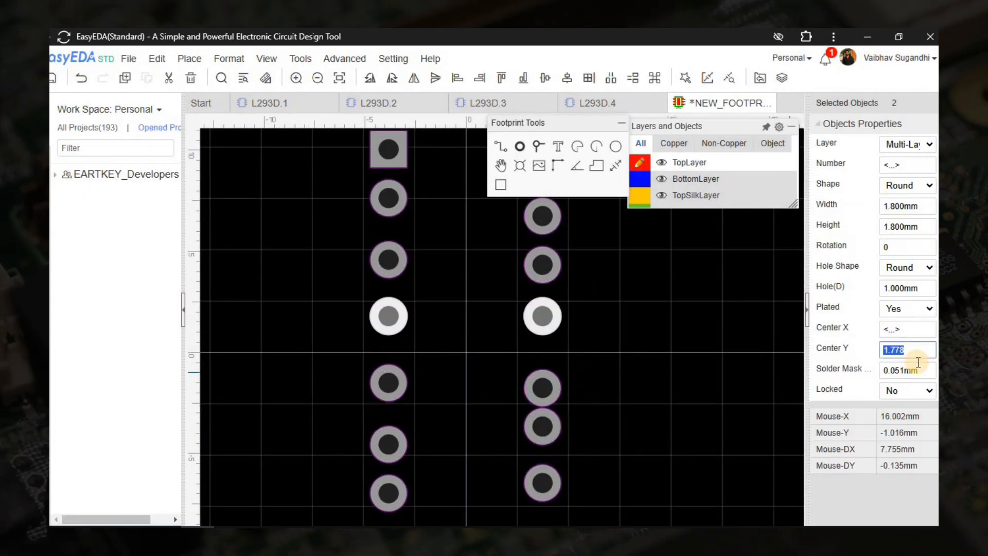
key(Return)
drag(318, 349, 656, 423)
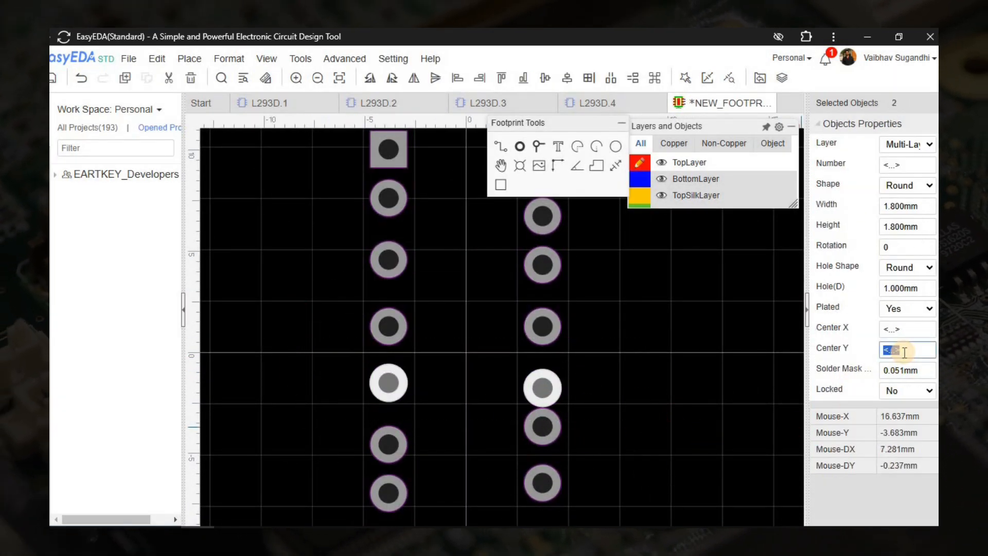
key(Return)
Set the next pad row pairs to Y -3.81 and 3.81 mm.
right_drag(437, 418, 403, 334)
drag(287, 312, 536, 343)
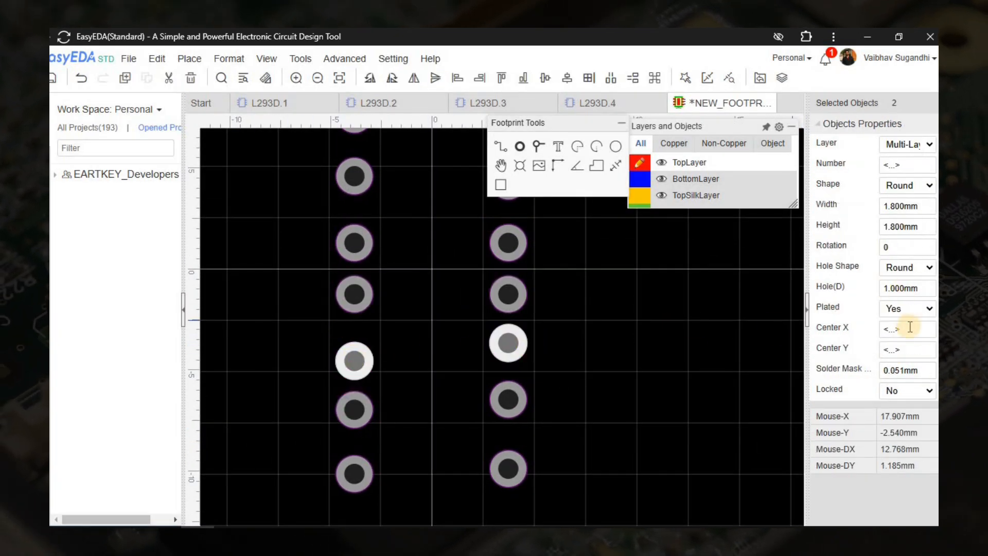
click(908, 348)
text(-3.81)
key(Return)
right_drag(613, 357, 621, 489)
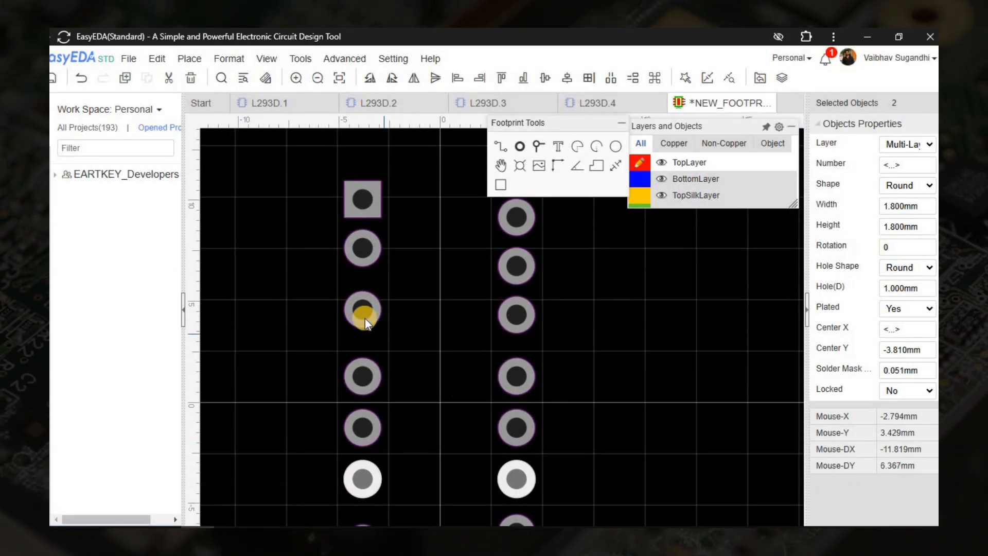
drag(326, 293, 511, 319)
click(916, 356)
text(3.81)
key(Return)
Compute 3.81 + 2.54 in Windows Calculator for the next row spacing.
right_drag(602, 383, 578, 357)
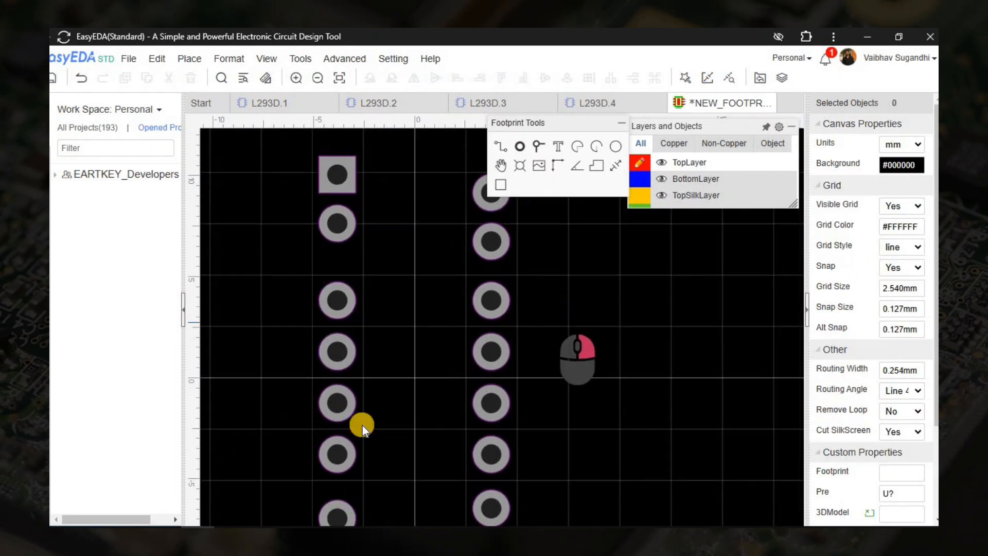
key(super)
text(cal)
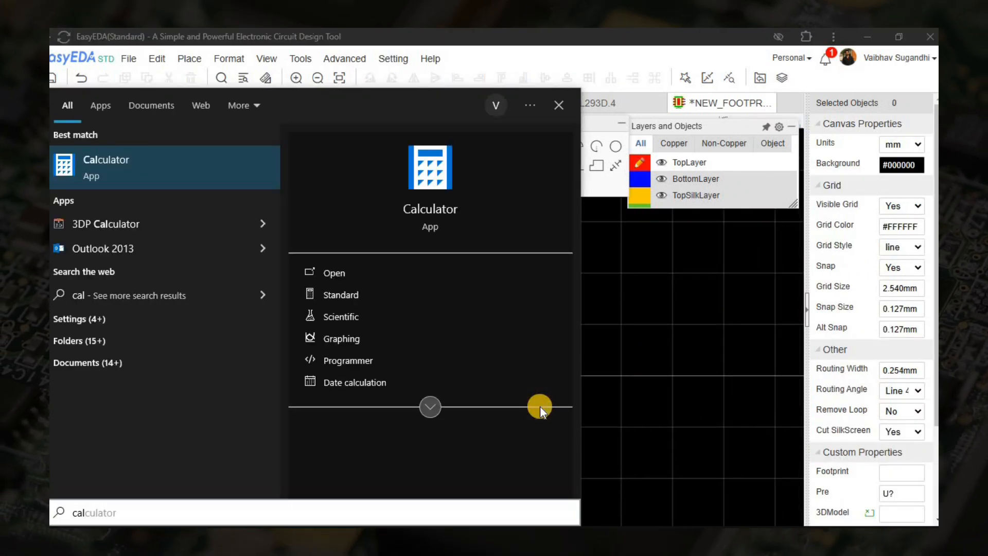
key(Return)
text(3.81+2.54)
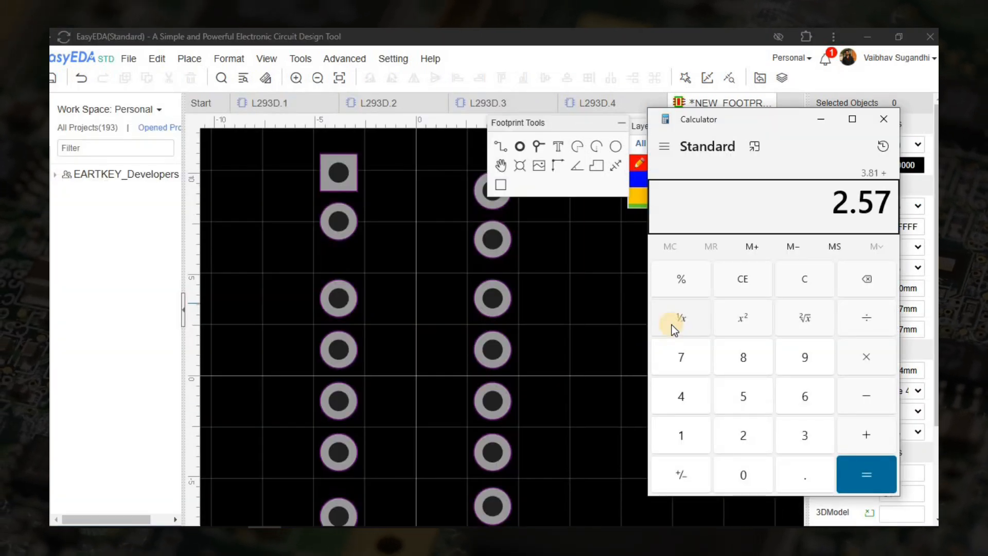
key(Return)
Set the next two pad row pairs to Y 6.35 and -6.35 mm.
click(563, 417)
right_drag(563, 417, 585, 530)
click(364, 348)
ctrl+click(517, 359)
click(921, 354)
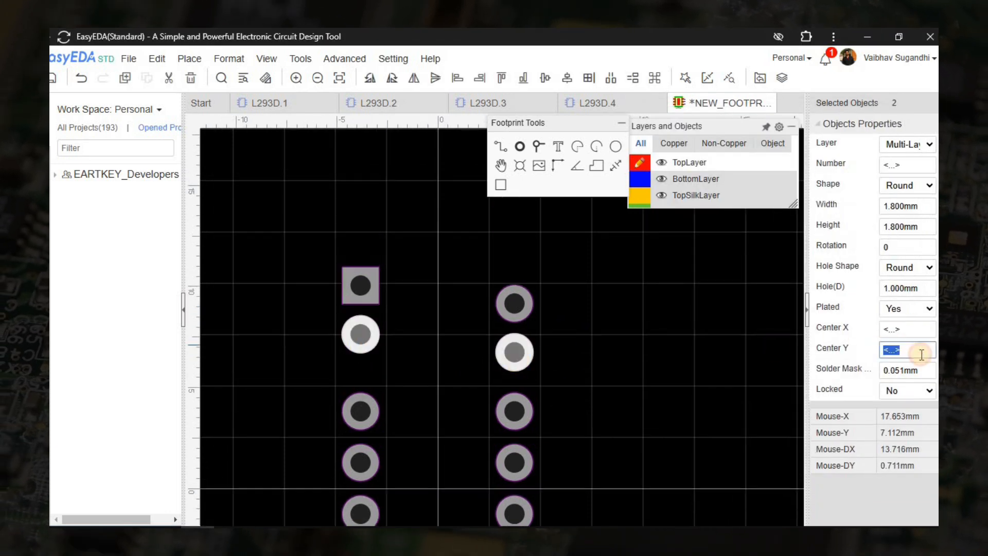
key(Return)
right_drag(621, 407, 611, 222)
click(505, 434)
ctrl+click(357, 444)
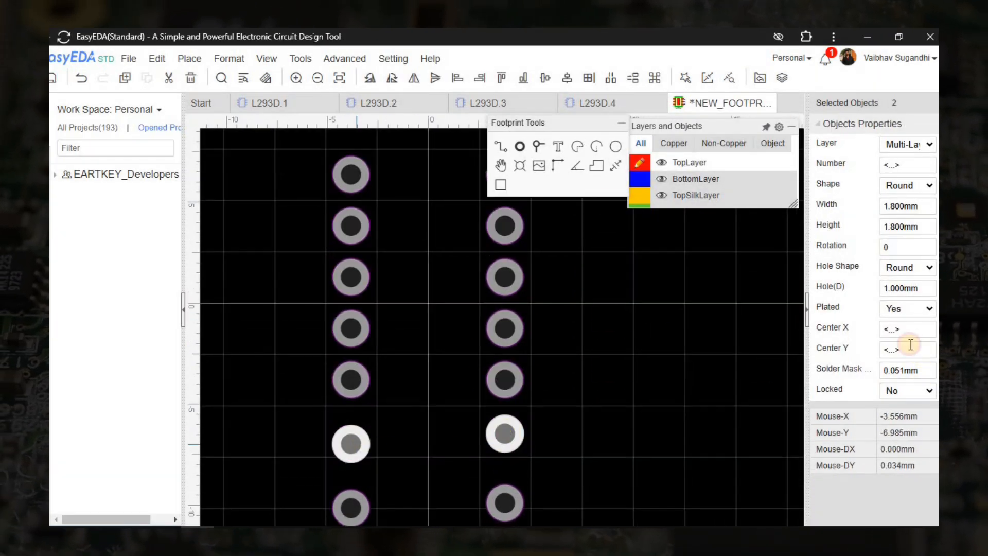
click(891, 356)
text(-6.35)
key(Return)
Add another 2.54 in Calculator and set the lowest pad pair to Y -8.89 mm.
right_drag(617, 380, 616, 275)
click(271, 535)
text(+2.54=)
click(348, 404)
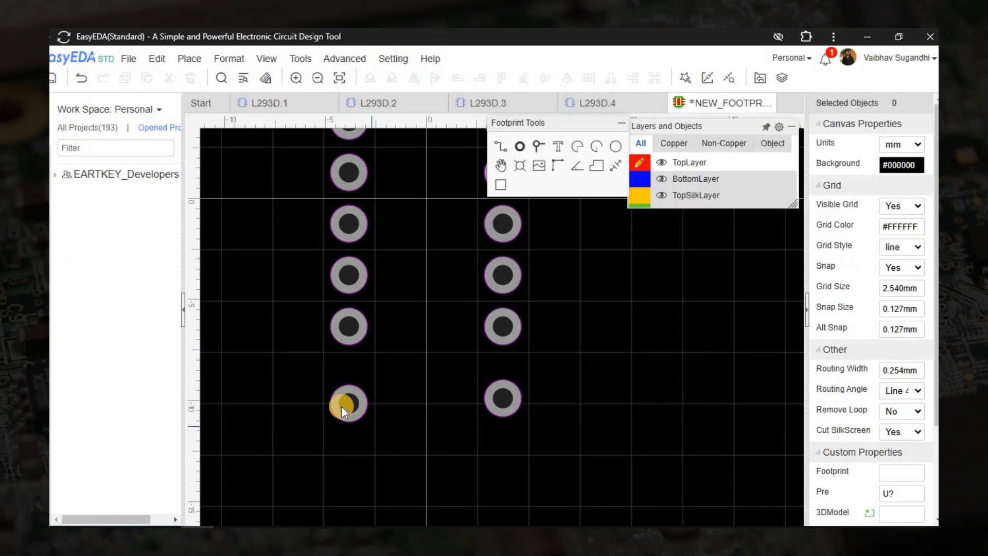
ctrl+click(503, 399)
click(911, 353)
key(Return)
Set the top pad pair to Y 8.89 mm and recentre the footprint.
scroll(581, 335, down, 3)
right_drag(594, 307, 551, 508)
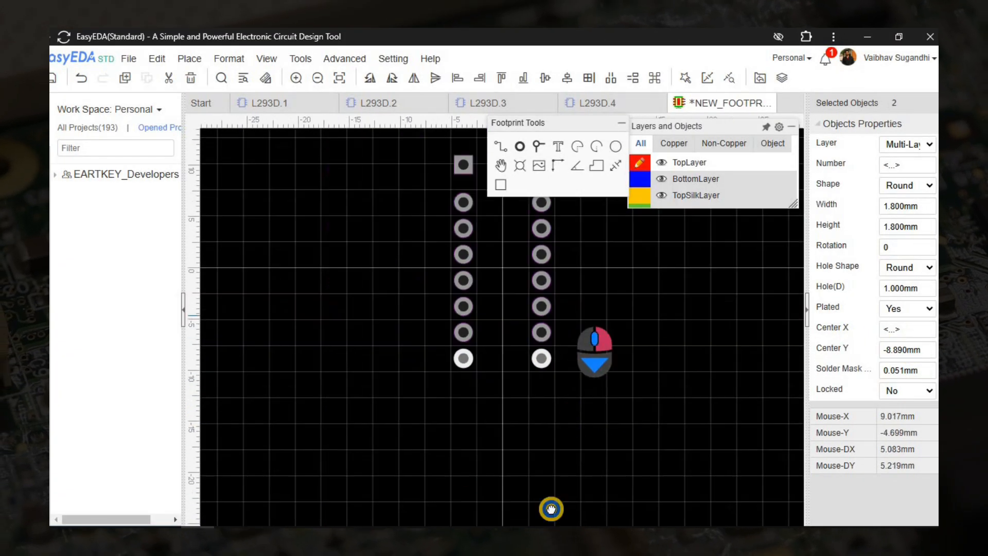
click(420, 362)
ctrl+click(500, 377)
click(913, 354)
text(8.89)
key(Return)
click(588, 339)
right_drag(573, 383, 575, 301)
scroll(617, 273, up, 2)
Draw a TopSilkLayer track beside the left pad column.
click(640, 195)
click(500, 147)
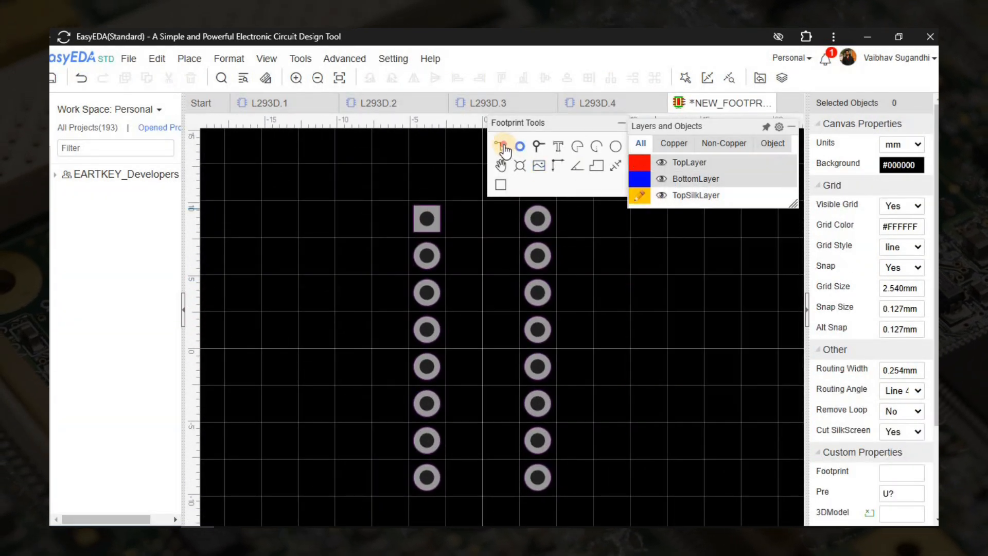
click(448, 209)
click(447, 479)
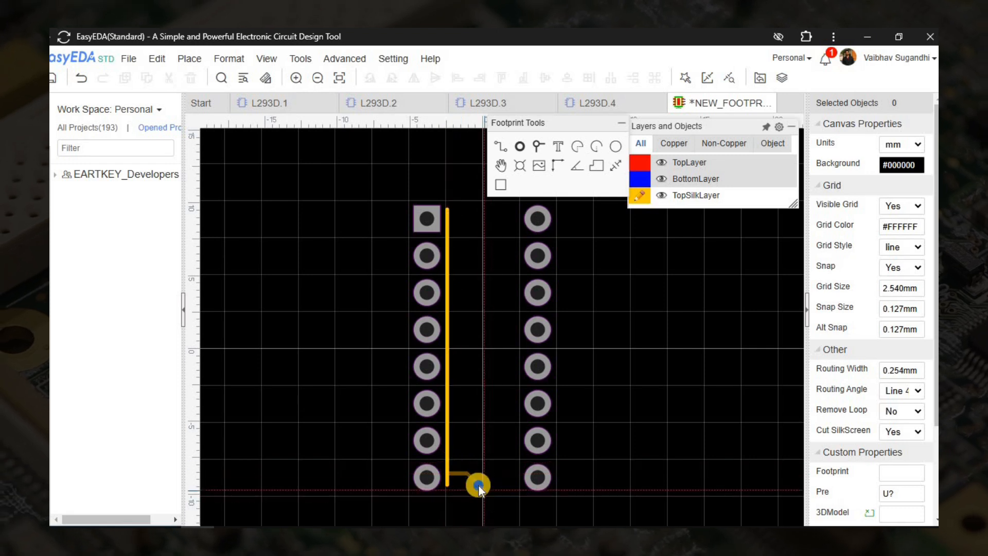
click(446, 478)
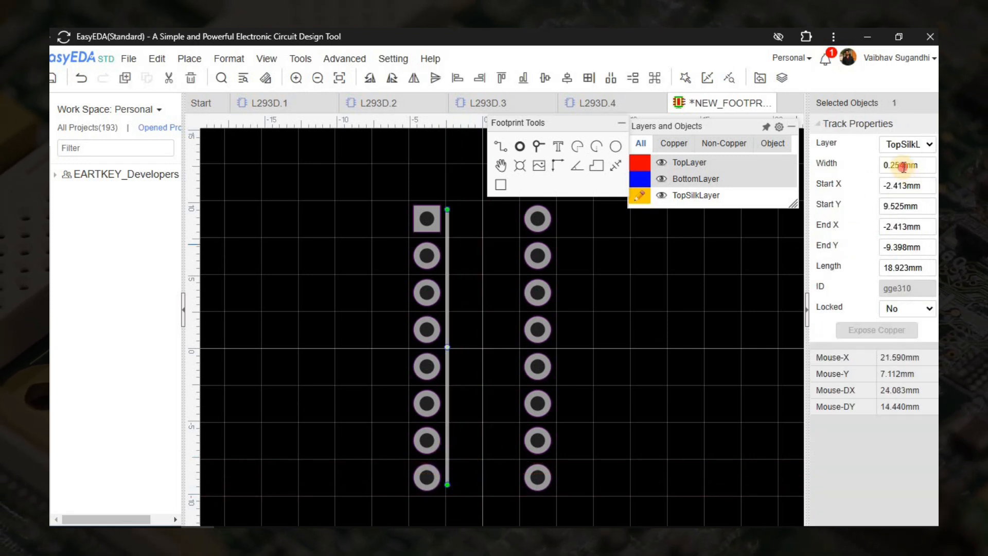
Set the left silkscreen line to run at X -2.6 mm from Y 10 to -10 mm.
click(906, 185)
text(-2.8)
key(Return)
click(907, 185)
text(-2.6)
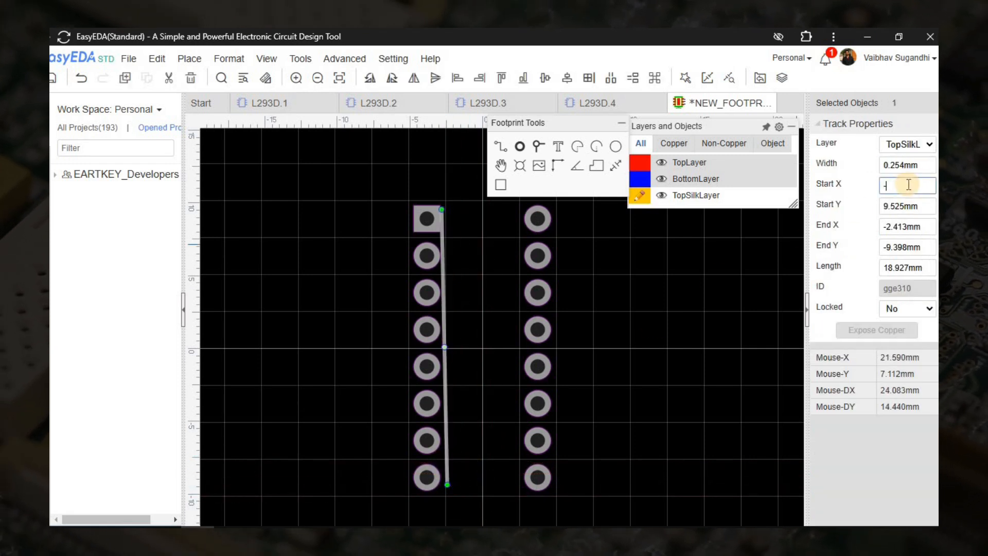
key(Return)
click(908, 205)
text(10)
key(Return)
click(908, 227)
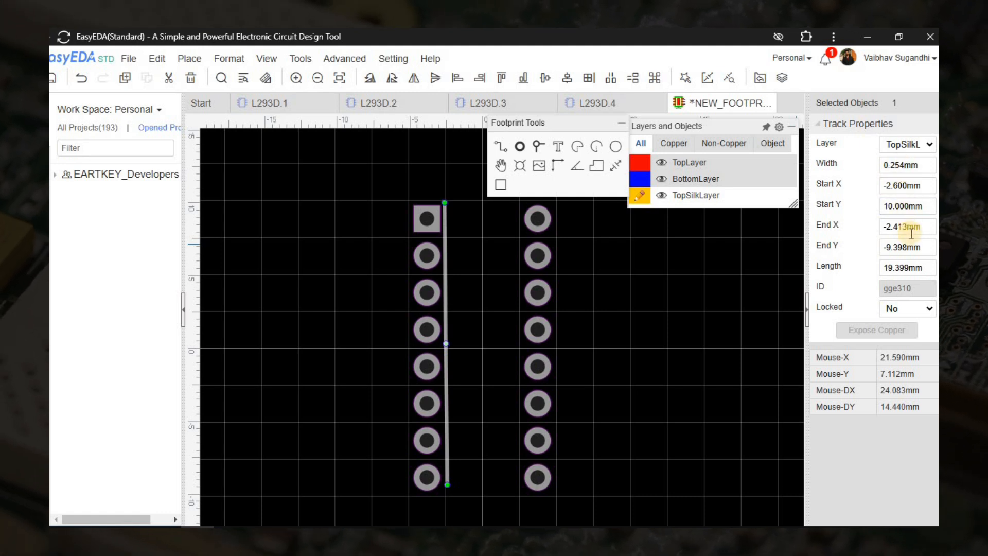
text(-2.6)
key(Return)
click(907, 245)
text(-10)
key(Return)
Draw a second silkscreen track beside the right pad column.
right_drag(590, 343, 530, 345)
click(501, 147)
click(452, 199)
click(453, 495)
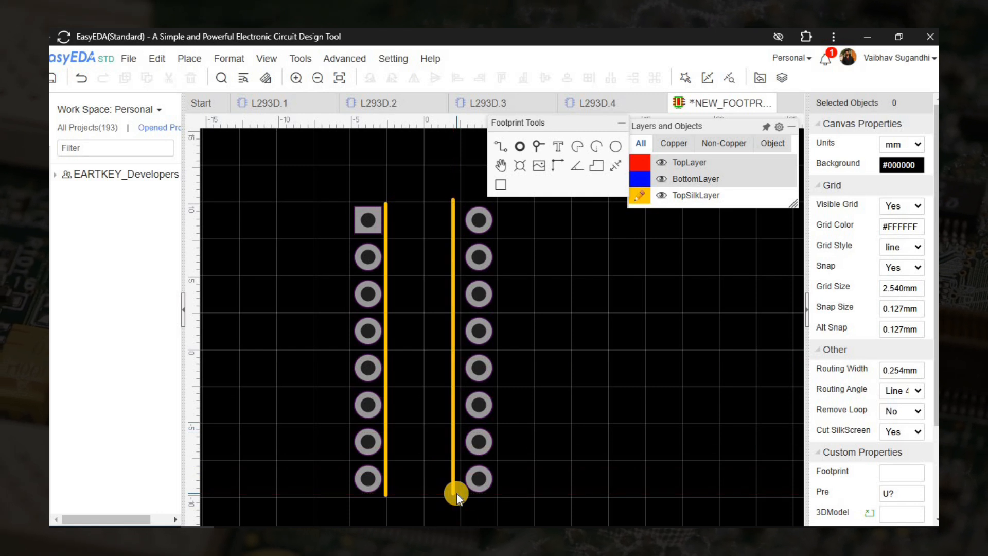
right_click(455, 486)
click(455, 486)
Set the second line's start and end X to 2.6 mm.
click(908, 186)
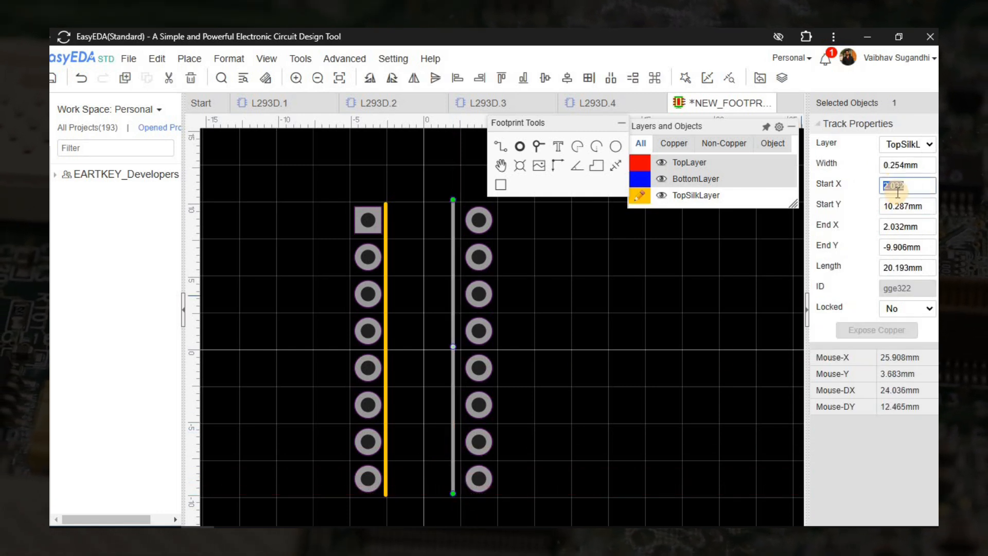
text(2.6)
key(Return)
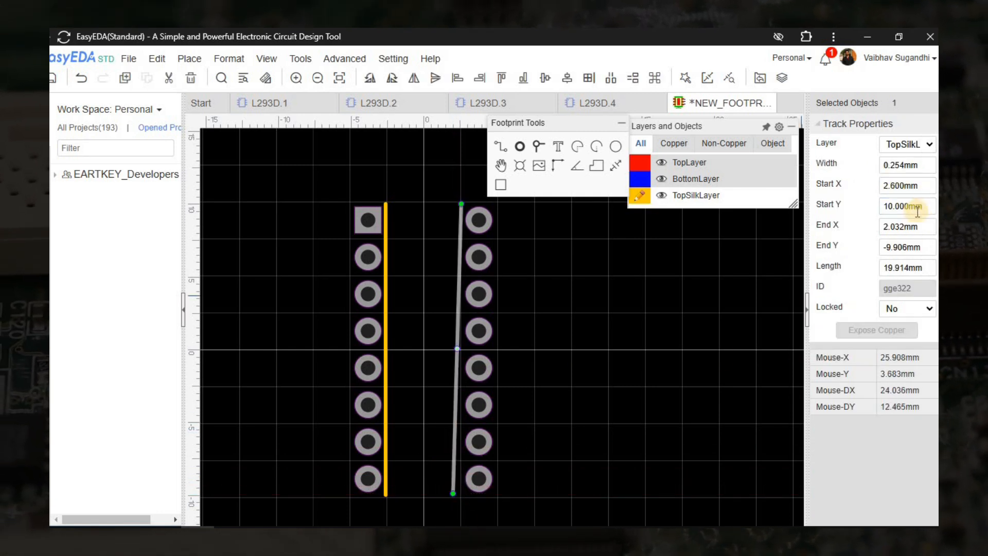
click(896, 227)
text(2.6)
key(Return)
key(Return)
click(514, 340)
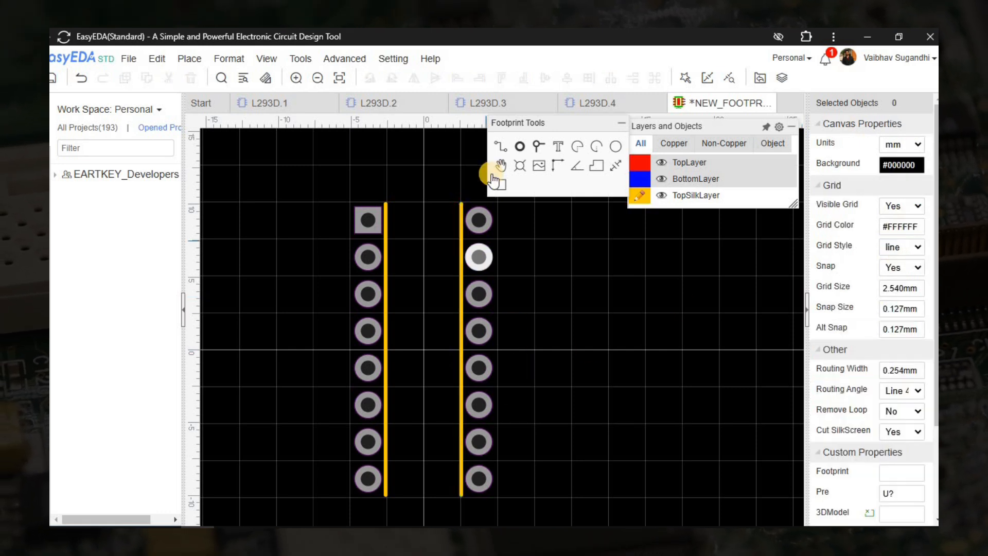
click(504, 146)
scroll(410, 234, up, 3)
Draw the silkscreen top and bottom edges joining the left and right side lines.
right_drag(411, 235, 431, 389)
click(499, 147)
scroll(385, 348, up, 2)
scroll(384, 347, up, 2)
click(385, 347)
scroll(630, 362, down, 1)
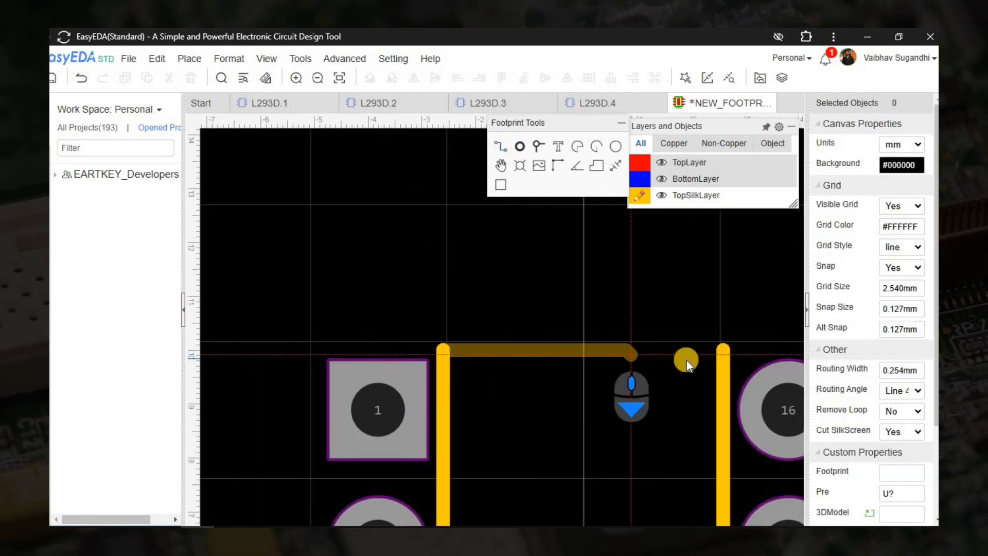
click(743, 352)
right_click(713, 364)
scroll(566, 355, down, 5)
scroll(495, 452, up, 3)
click(506, 393)
click(703, 396)
right_click(703, 396)
scroll(592, 370, down, 5)
Draw a notch arc on the silkscreen top edge.
right_drag(561, 222, 499, 425)
click(596, 146)
scroll(499, 341, up, 7)
click(531, 308)
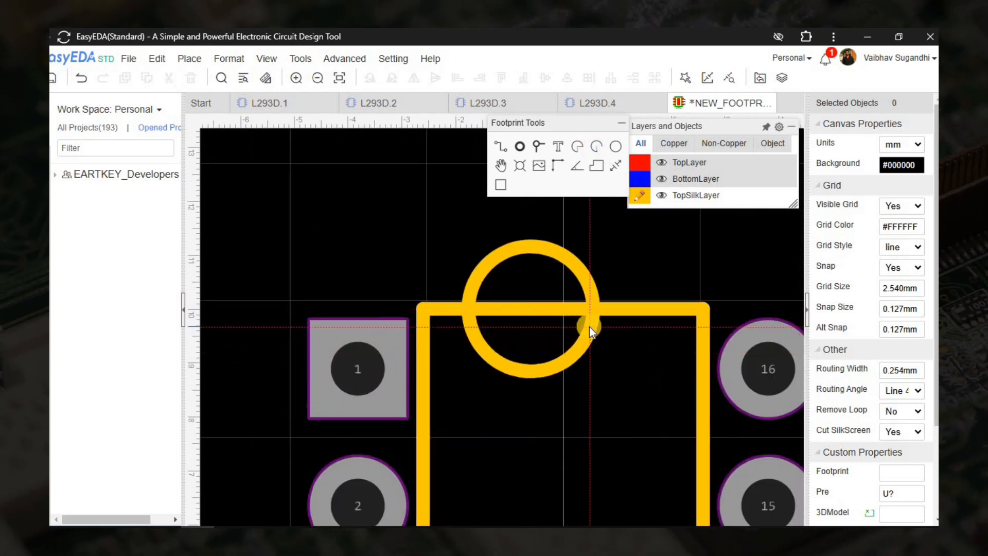
right_click(608, 221)
click(578, 150)
click(530, 309)
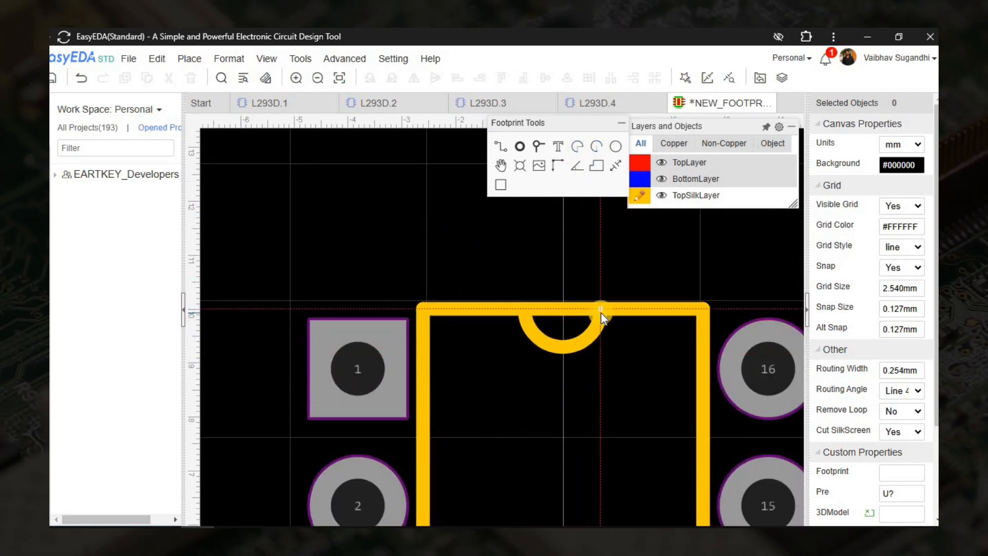
click(601, 312)
right_click(597, 313)
scroll(528, 299, down, 4)
scroll(566, 295, up, 4)
Replace the straight top edge with two segments from the notch ends to the corners.
click(566, 294)
key(Delete)
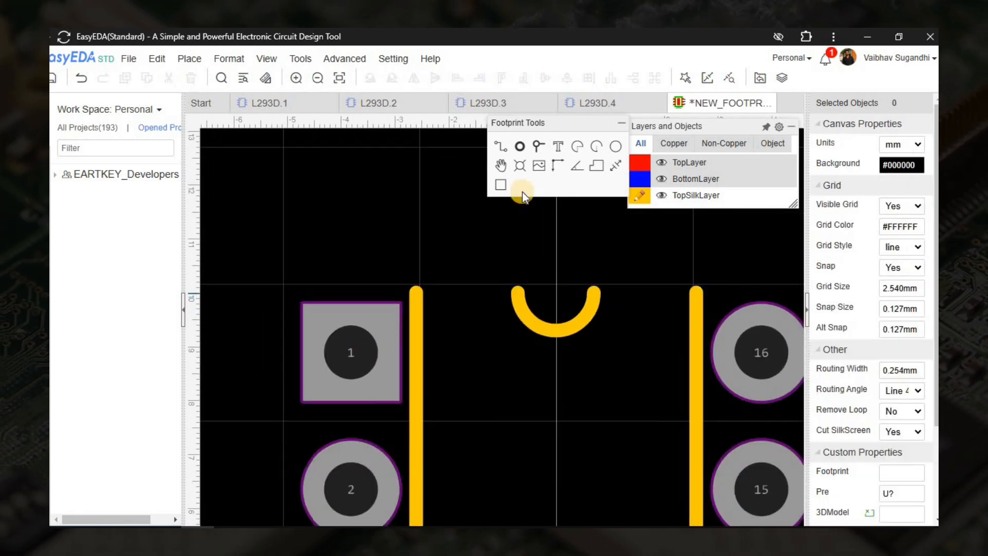
click(500, 146)
click(518, 292)
click(415, 292)
right_click(416, 293)
click(596, 291)
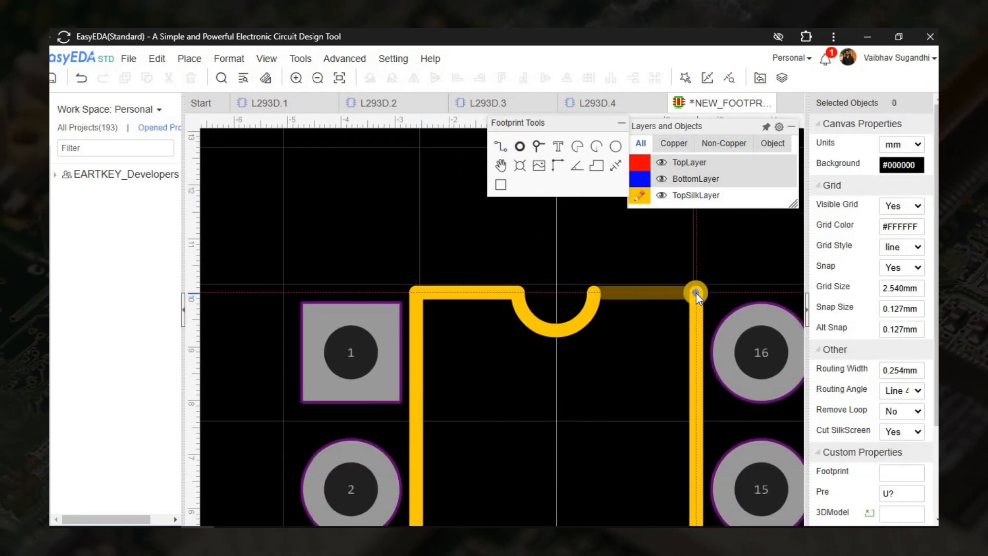
click(696, 292)
right_click(696, 292)
scroll(417, 257, down, 3)
Add a pin-1 circle beside pad 1 with 0.5 width, 0.3 mm radius, X −5.5 mm.
click(596, 146)
scroll(455, 335, up, 3)
click(480, 289)
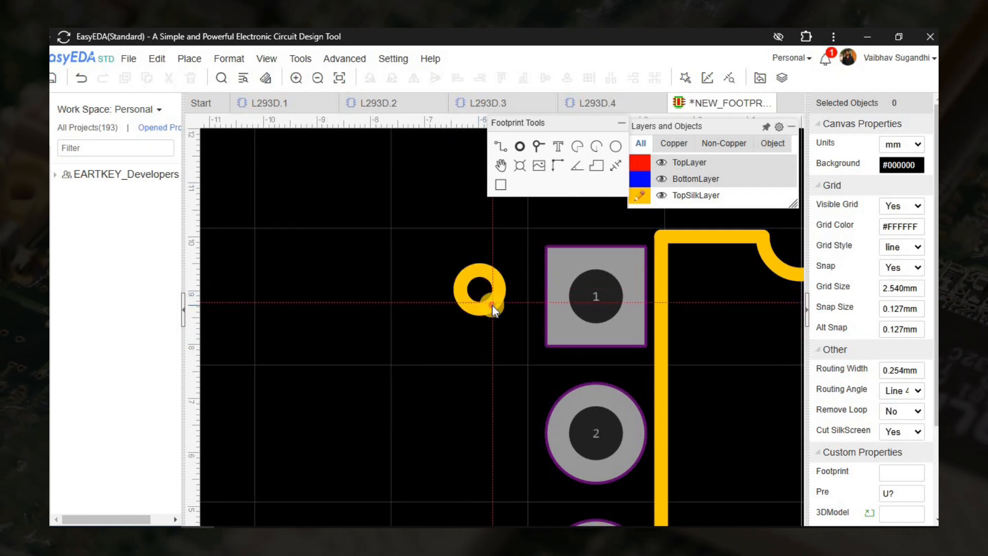
click(492, 304)
right_click(492, 304)
click(493, 305)
double_click(895, 165)
text(0.5)
key(Return)
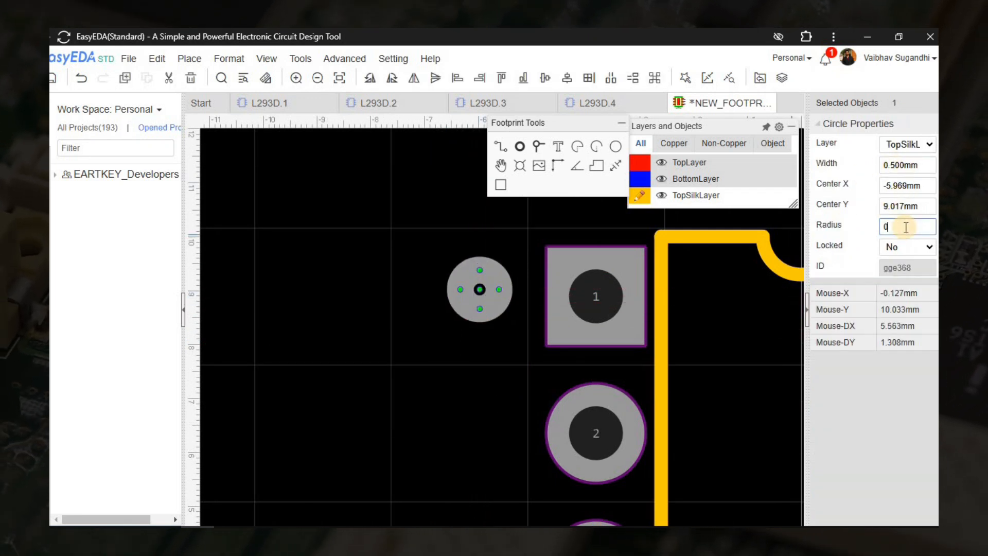
click(906, 227)
text(0.3)
key(Return)
text(-5)
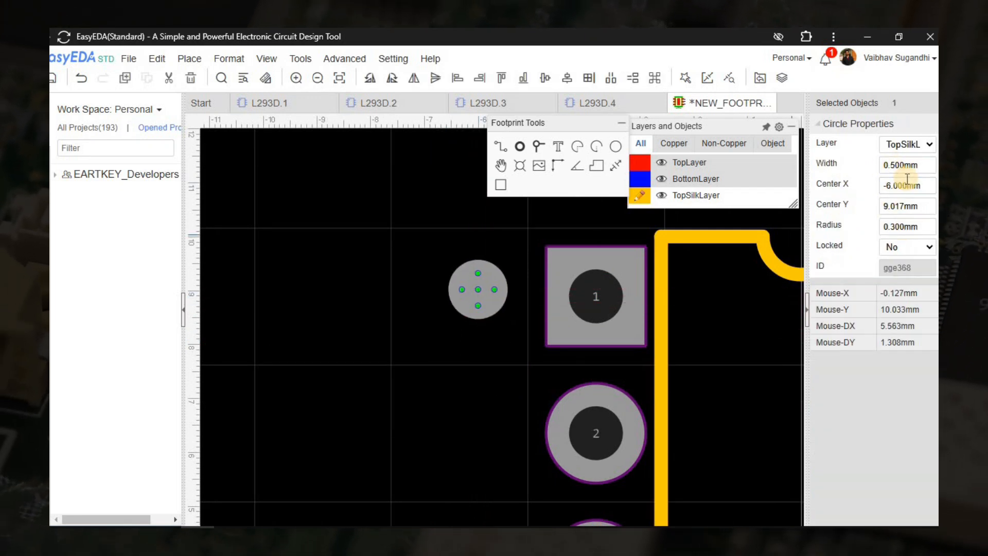
key(Return)
text(.5)
key(Return)
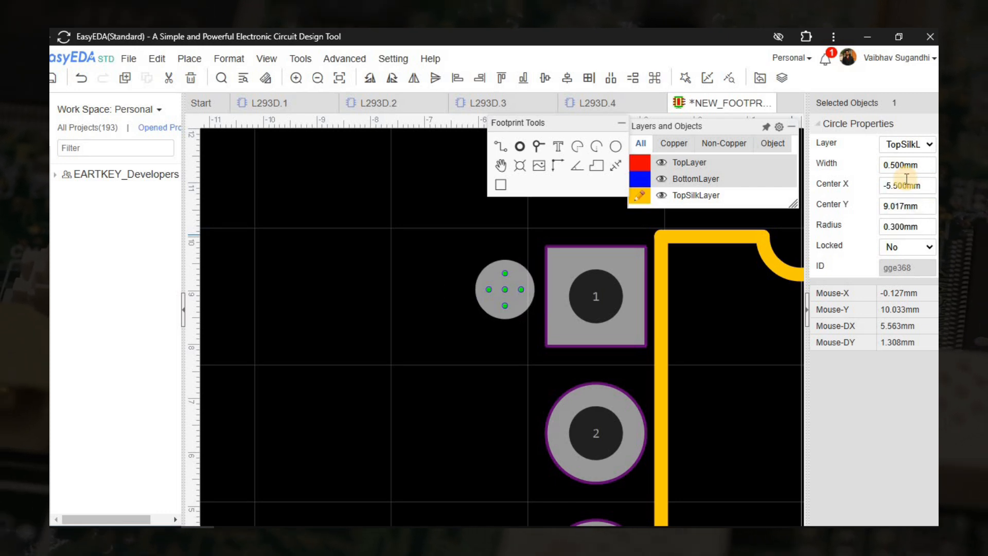
Set the marker circle's Center Y to 8.89 and its width to 0.6.
click(905, 207)
text(8.89)
key(Return)
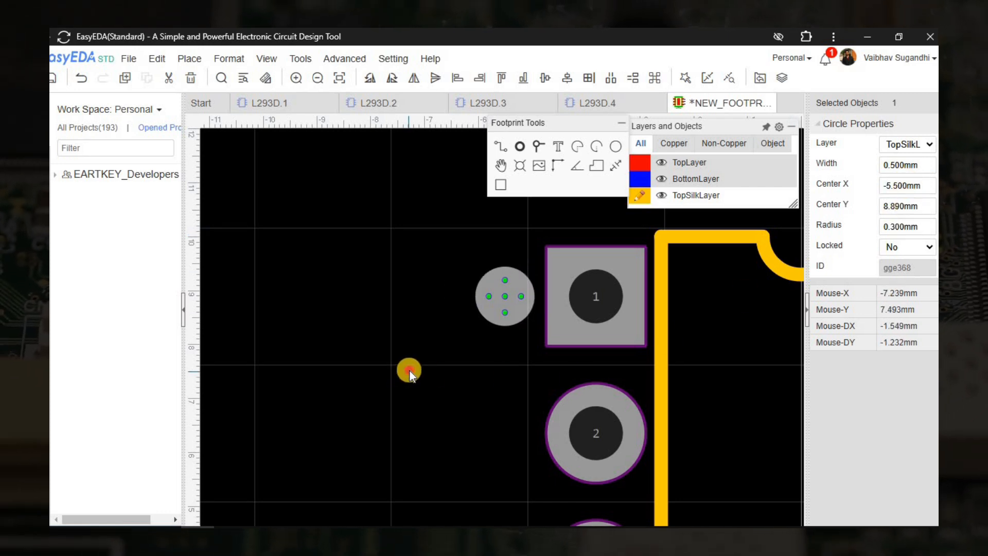
click(409, 370)
scroll(329, 298, down, 2)
click(416, 308)
click(905, 166)
text(0.6)
key(Return)
click(384, 363)
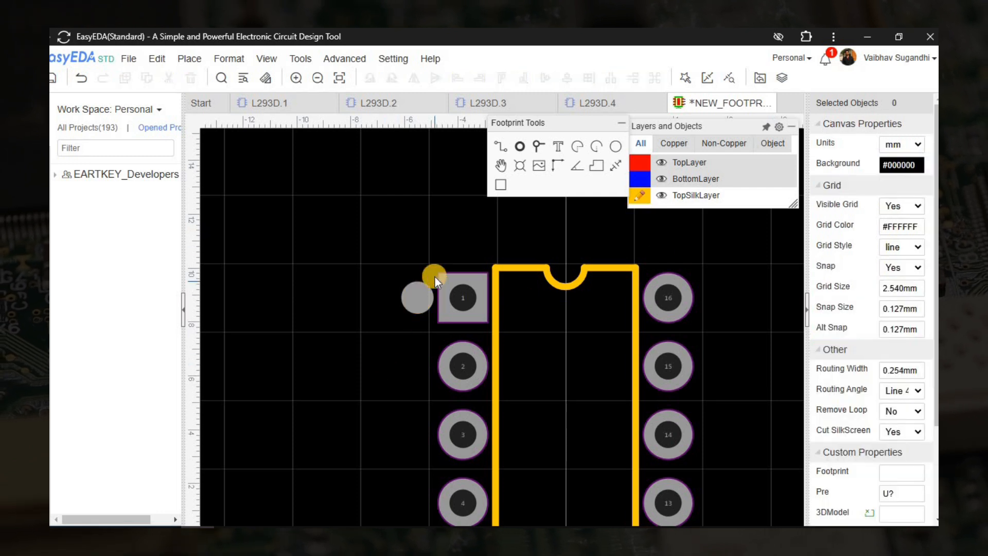
scroll(357, 335, down, 4)
Enter title PDIP_16, tag DIP and description 'Plastic Dual Inline Package 16 Pins' for the footprint.
key(ctrl+s)
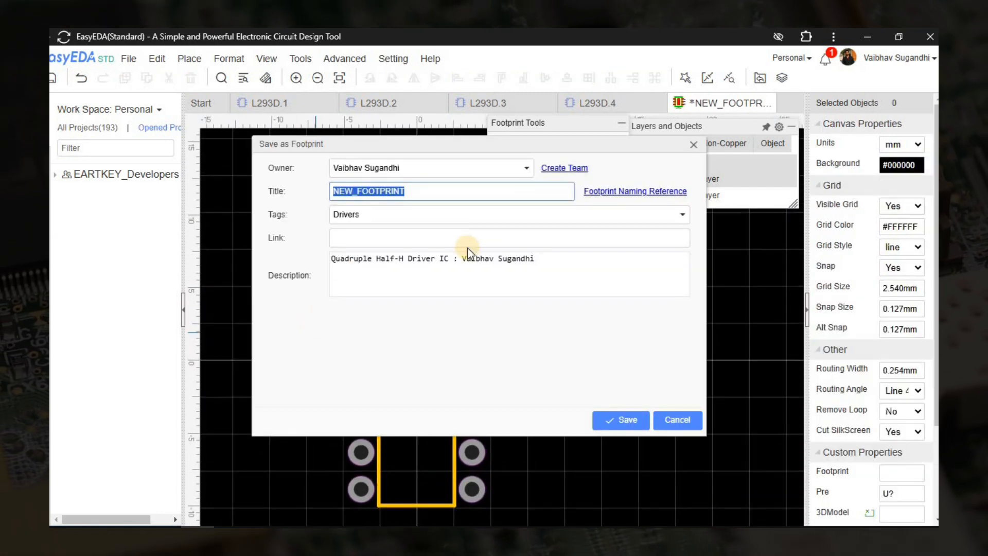
text(PDIP_16)
click(370, 215)
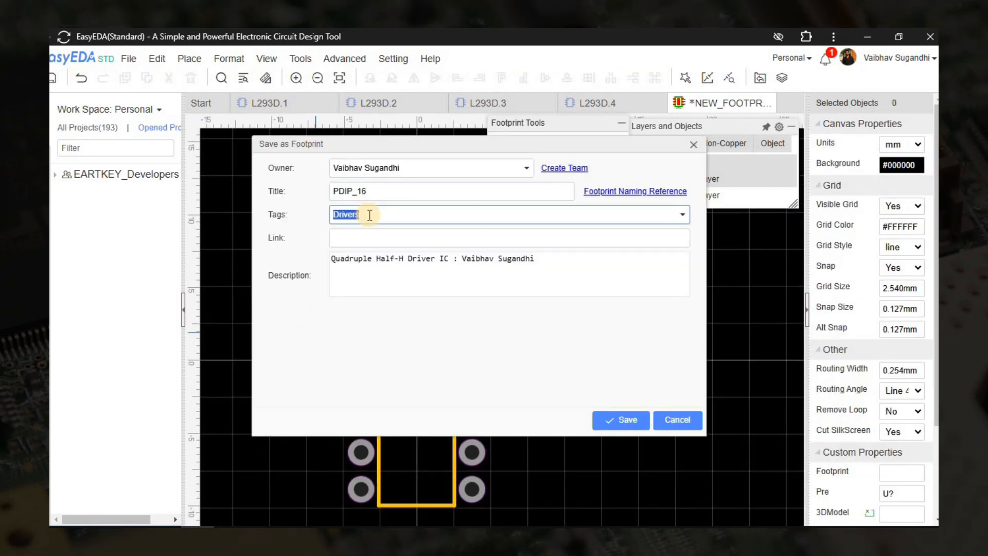
text(DIP)
click(335, 238)
click(355, 275)
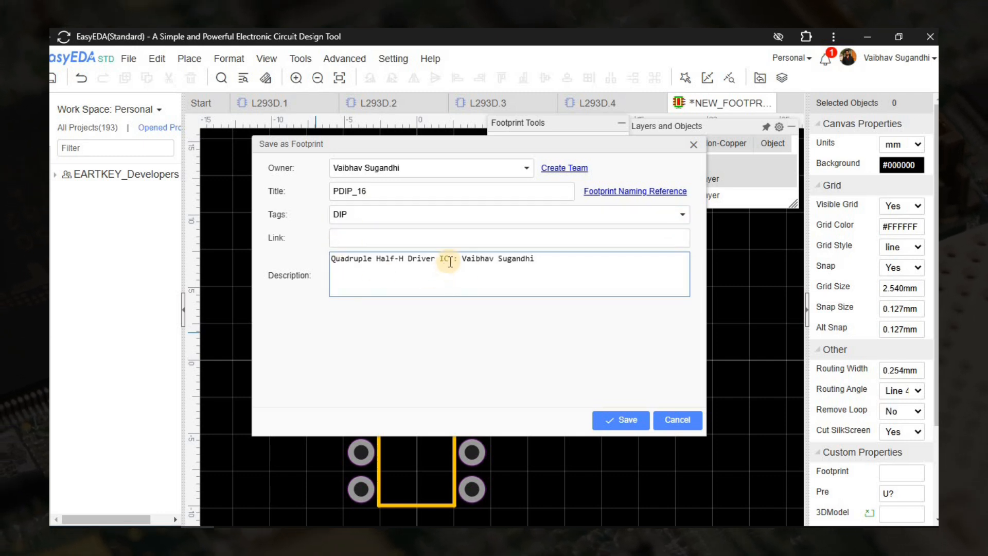
drag(450, 261, 273, 240)
text(Plastic )
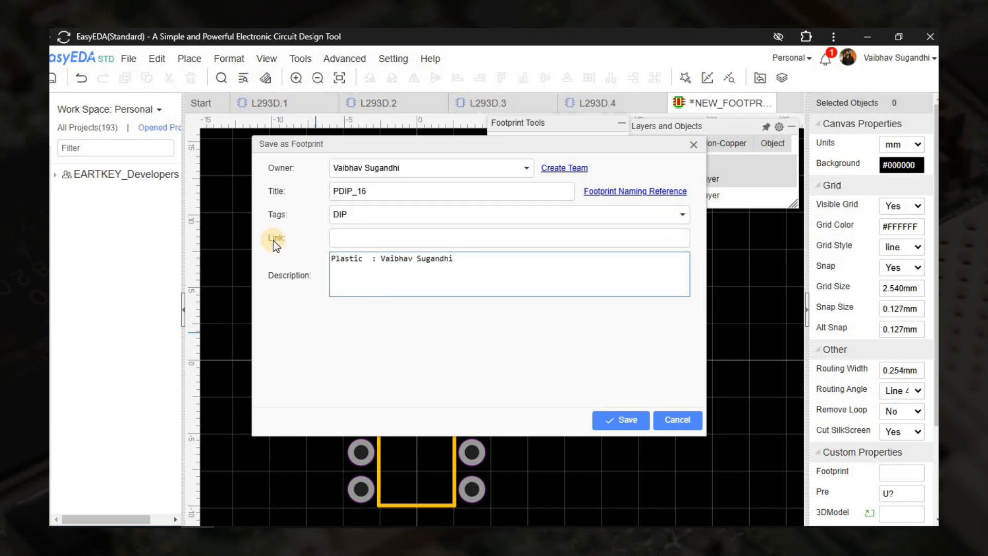
text(Dual)
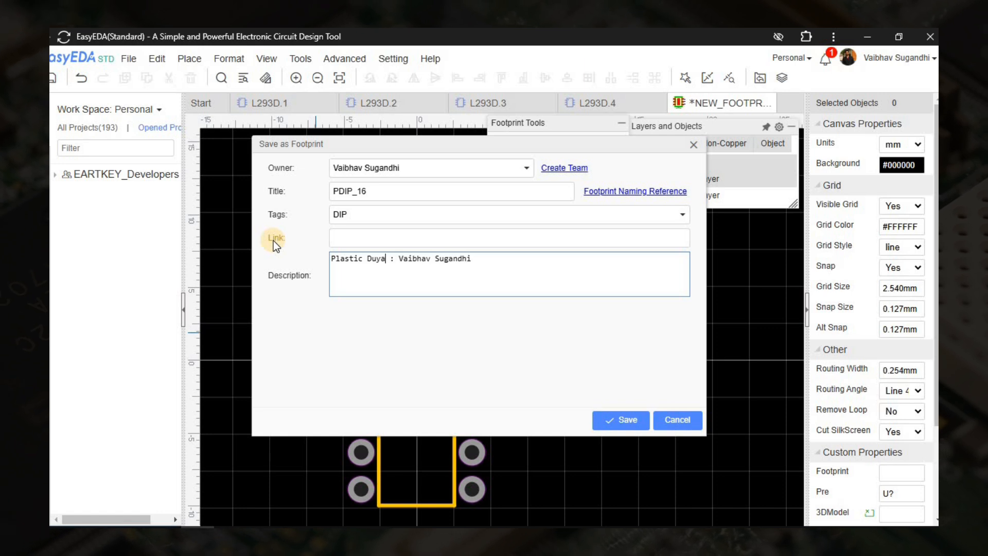
text( Inline Package )
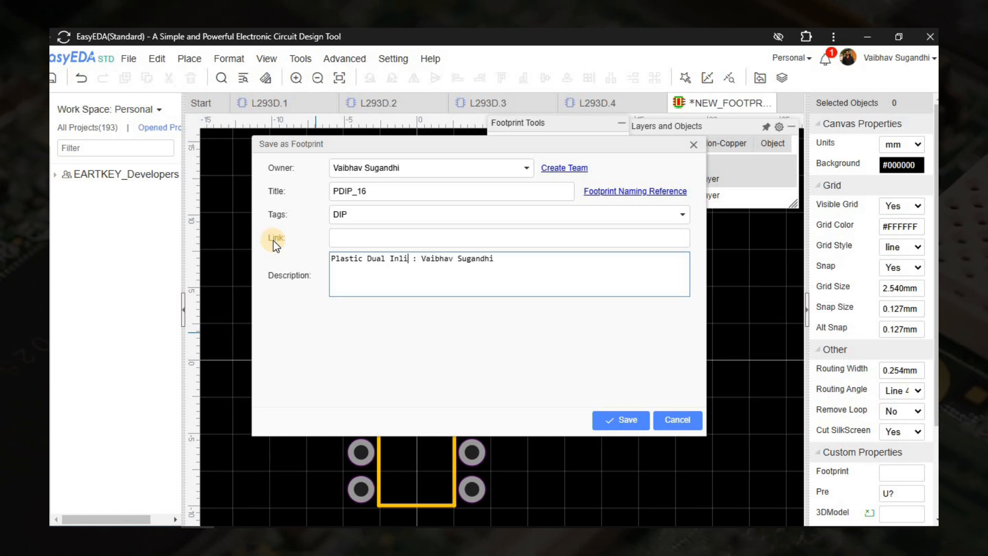
text(16)
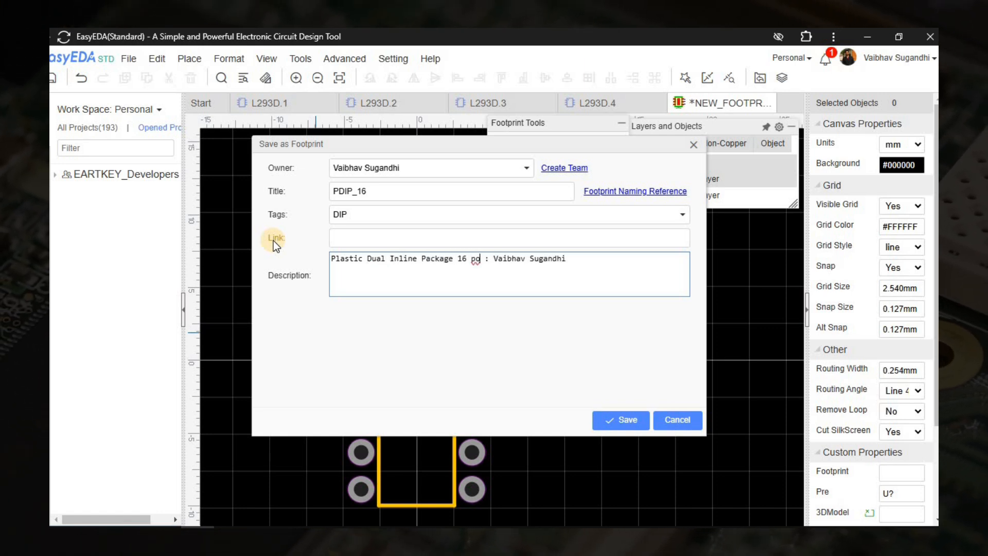
text( Pins)
click(524, 369)
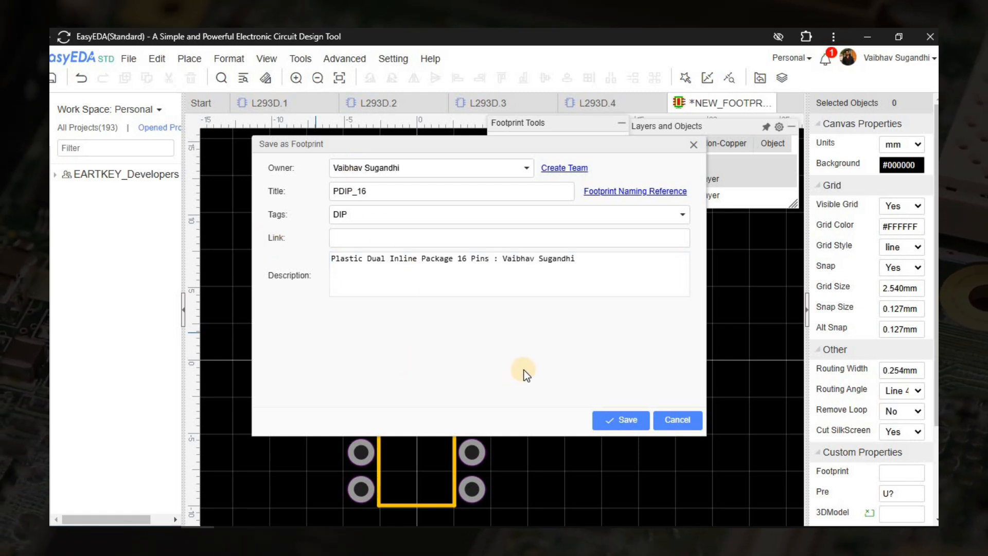
Save the footprint as PDIP_16 and centre it in view.
click(620, 419)
right_drag(593, 341, 598, 296)
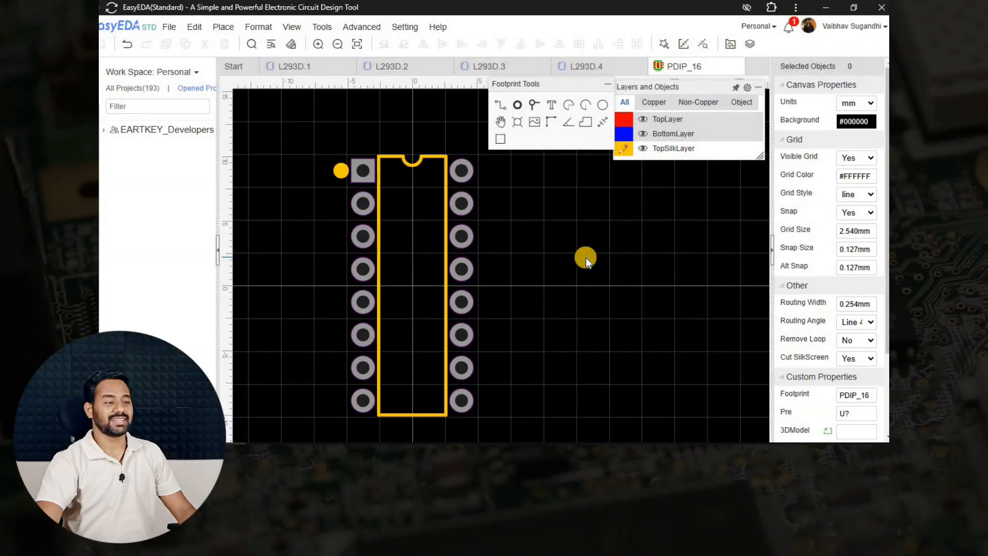
right_drag(585, 273, 569, 257)
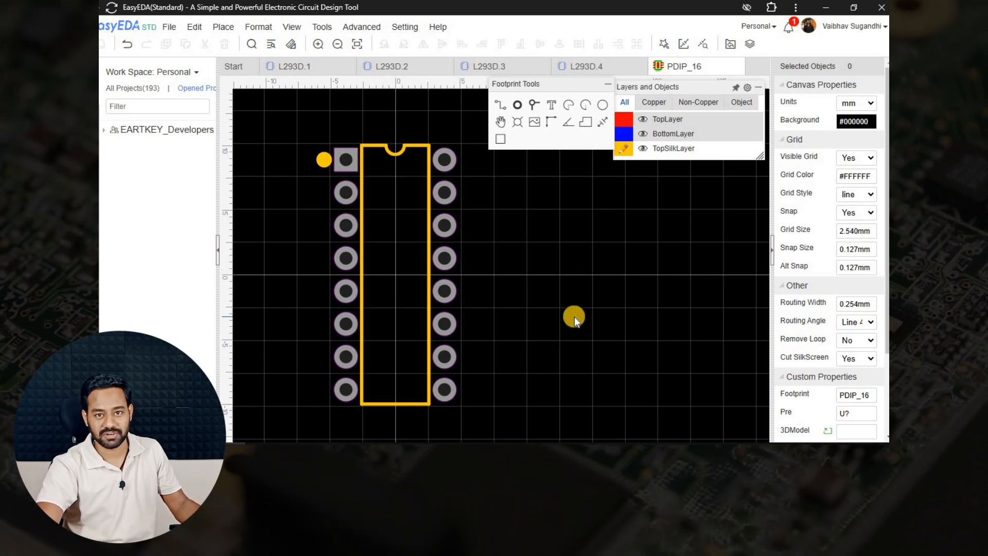
Check the pad layout by selecting pad 4, its opposite pad, and the left column.
click(345, 260)
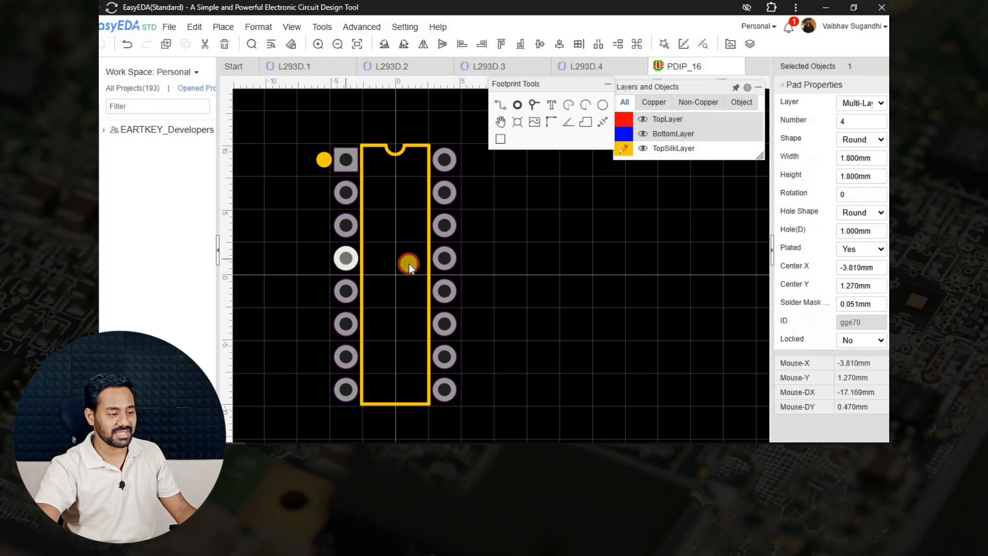
ctrl+click(444, 258)
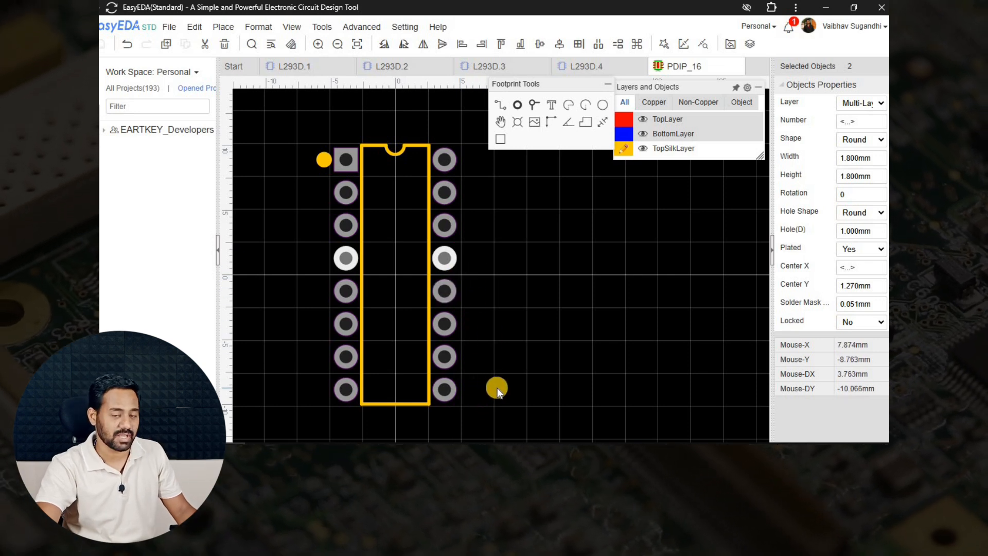
click(383, 242)
drag(314, 138, 382, 417)
click(515, 305)
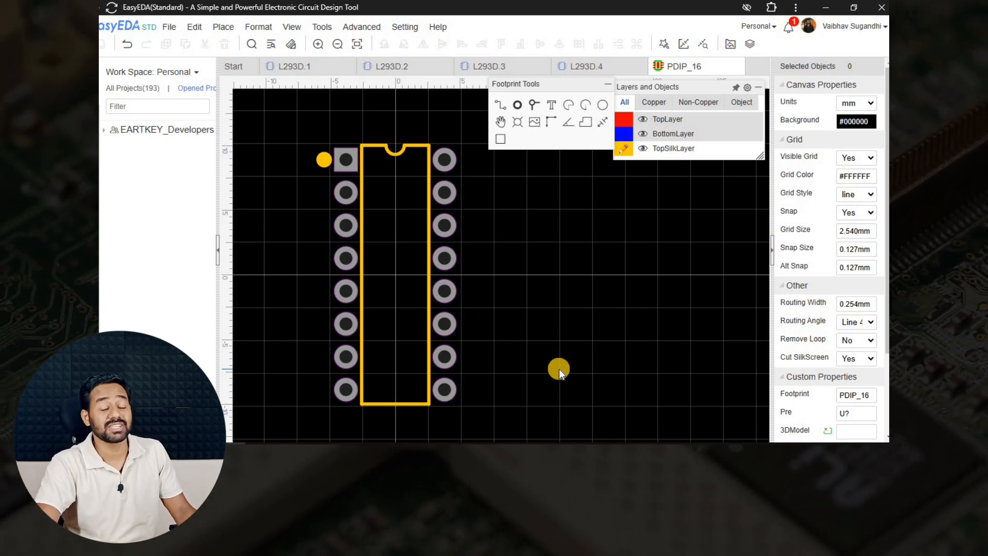
Find L293D in the library and select the parent symbol, previewing sub-part L293D.1.
click(559, 368)
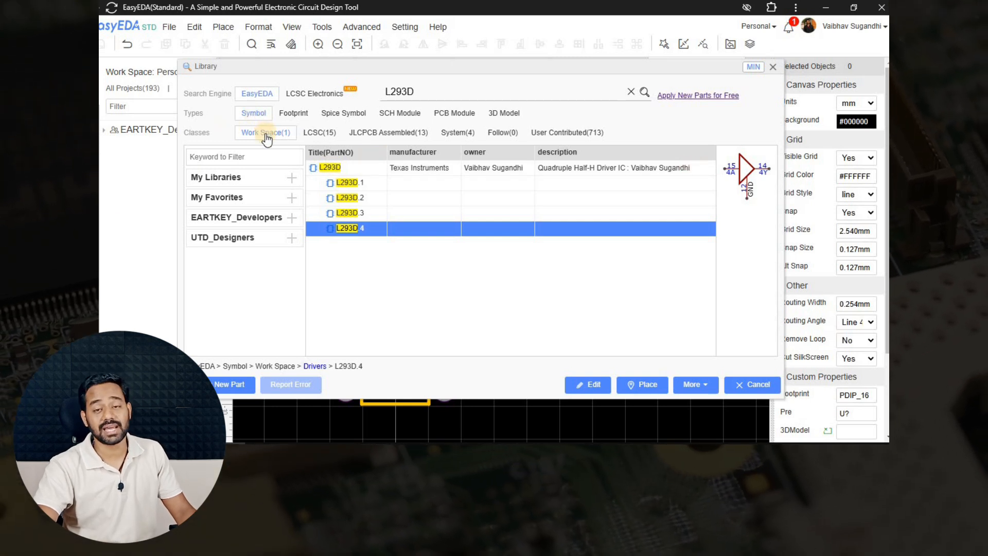
double_click(419, 91)
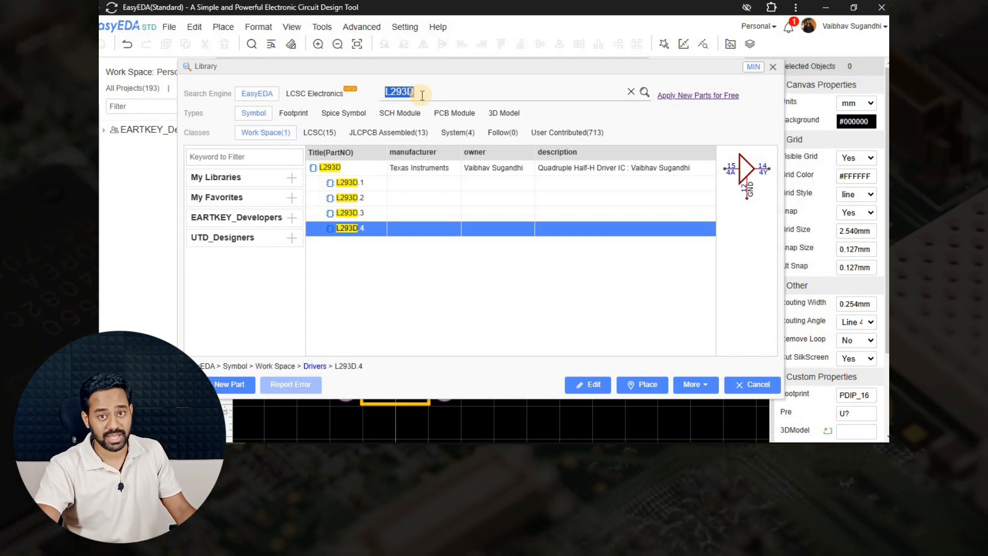
click(376, 168)
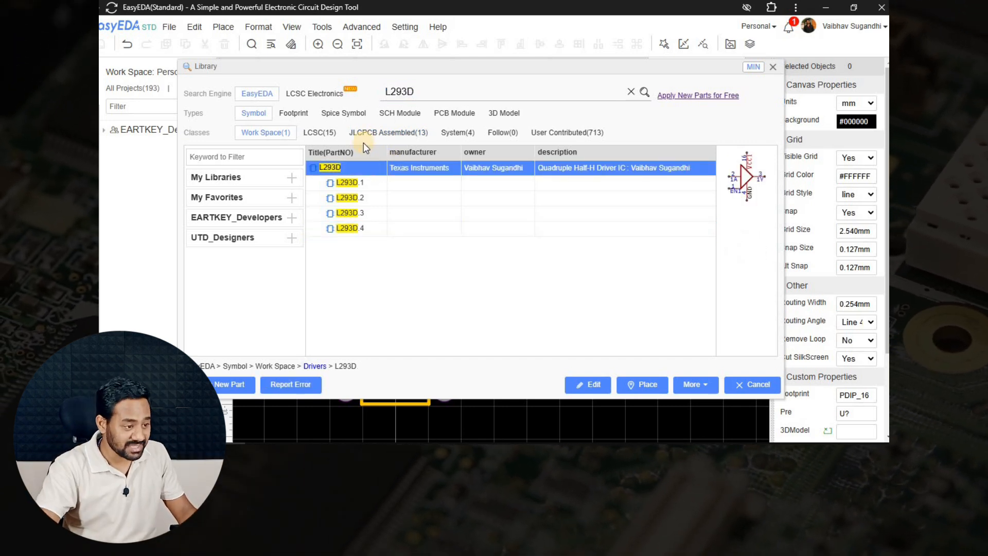
click(381, 184)
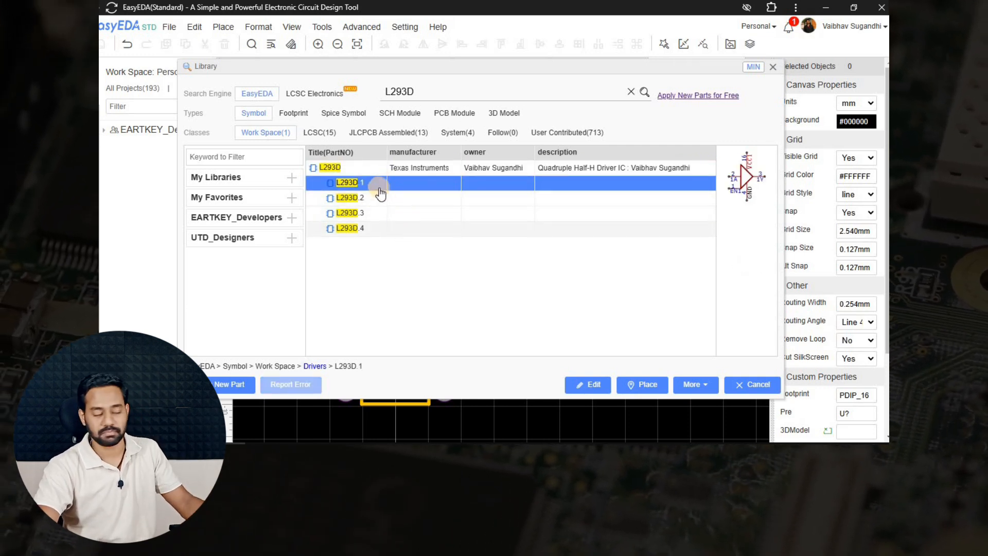
click(359, 170)
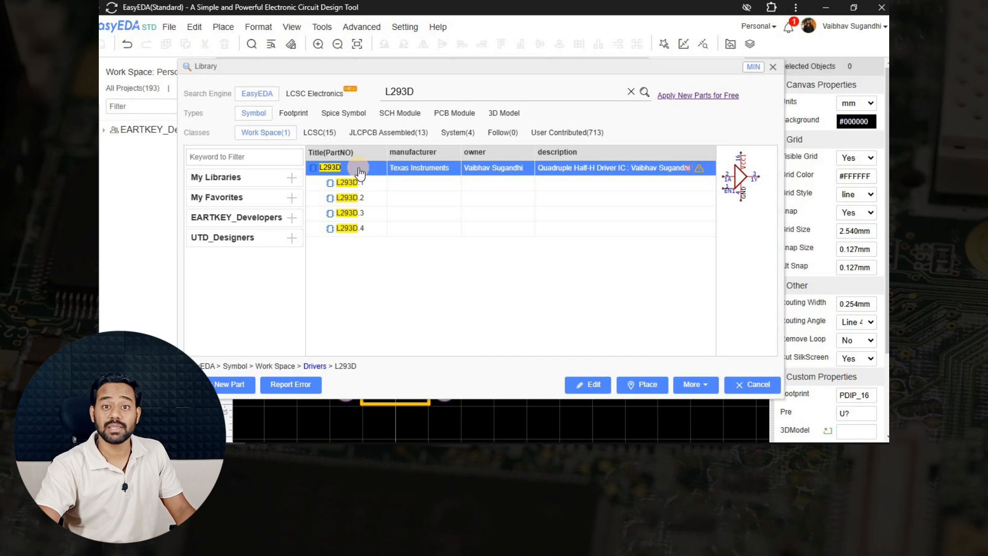
right_click(359, 172)
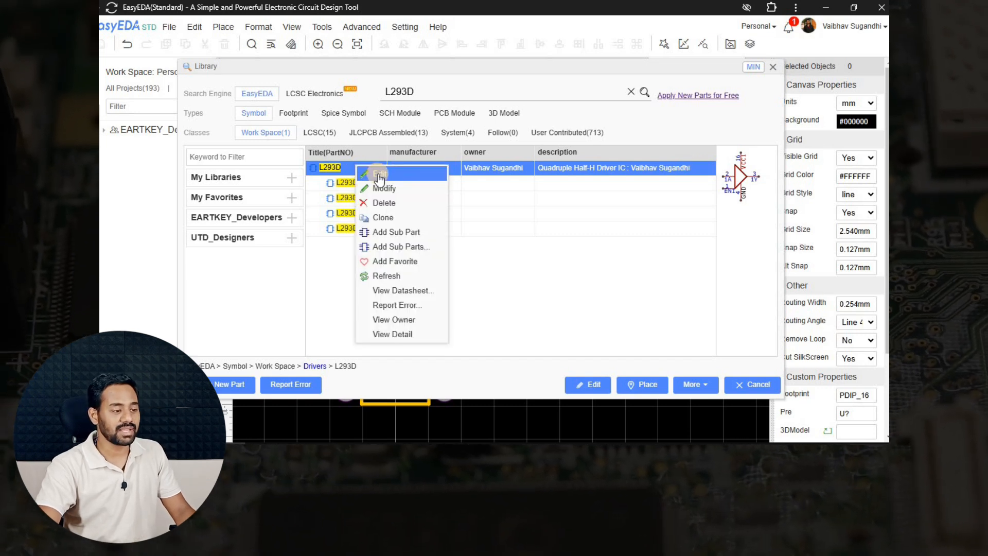
click(379, 176)
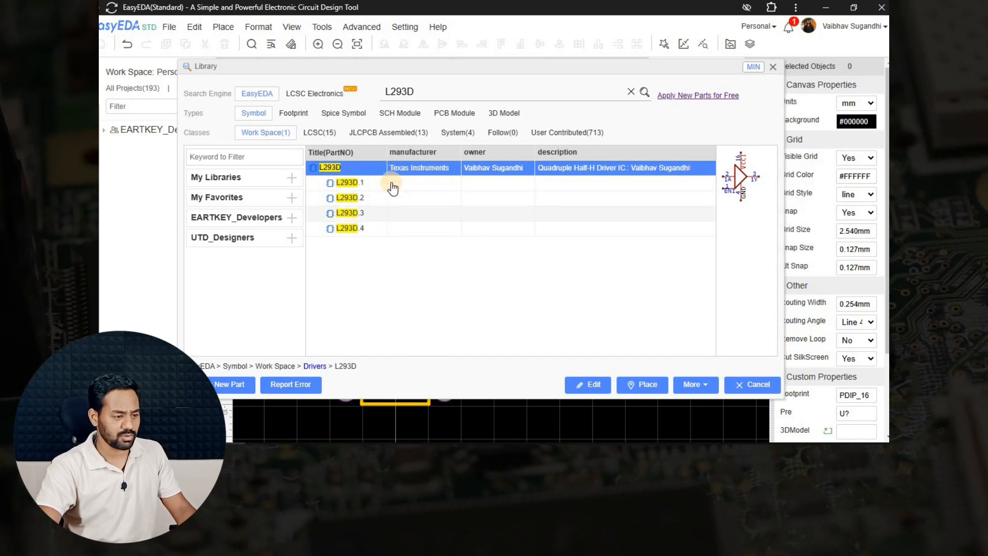
Open the L293D symbol and assign PDIP_16 through the Footprint Manager.
click(589, 386)
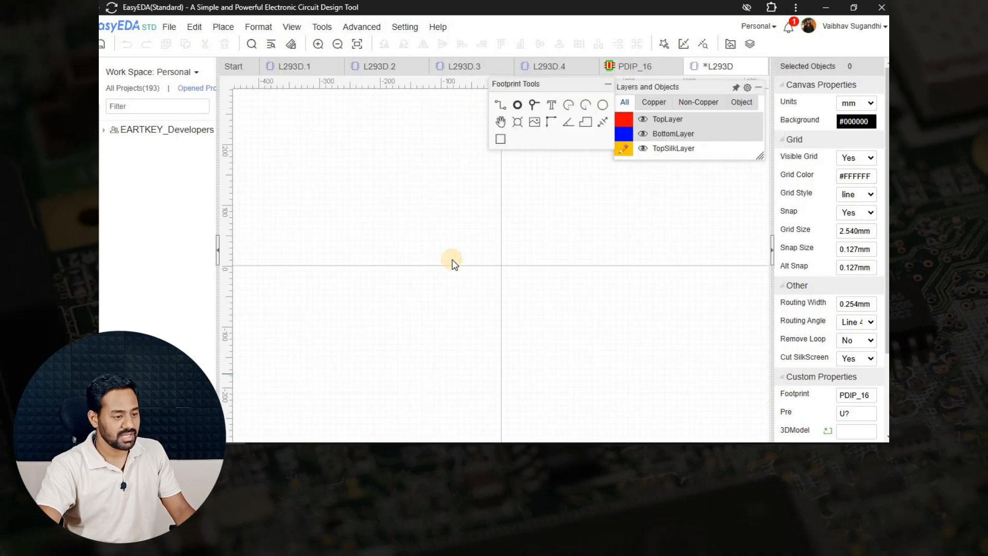
right_drag(632, 351, 587, 325)
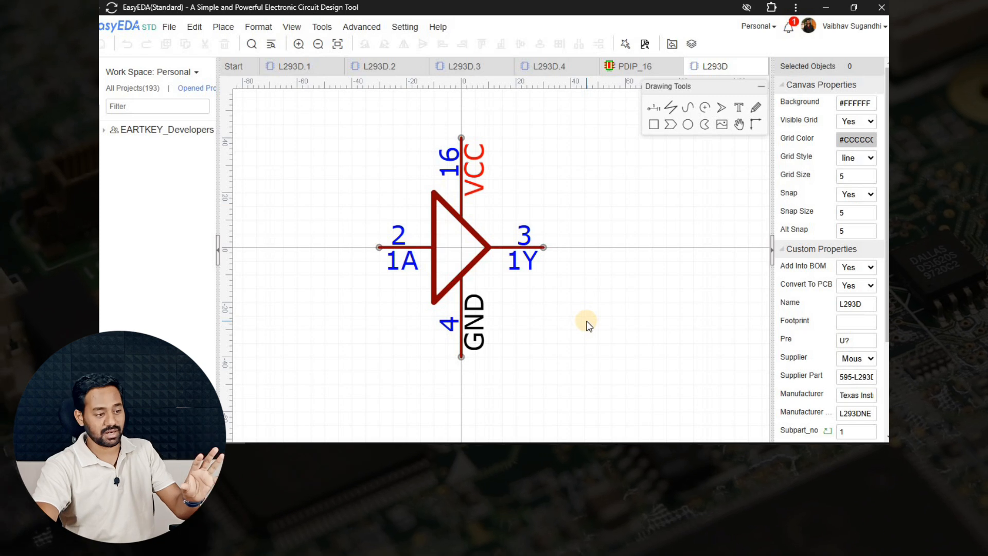
click(843, 323)
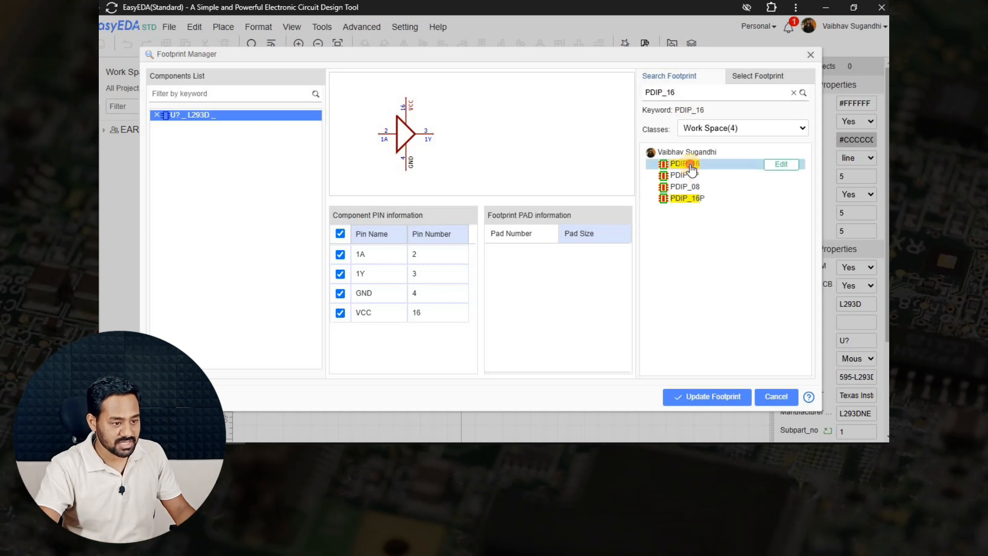
click(691, 166)
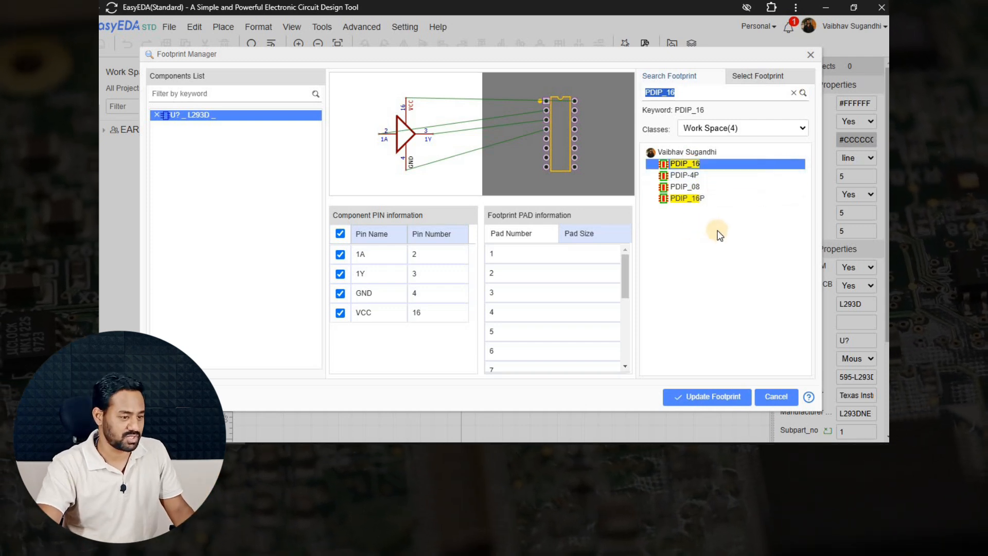
double_click(692, 167)
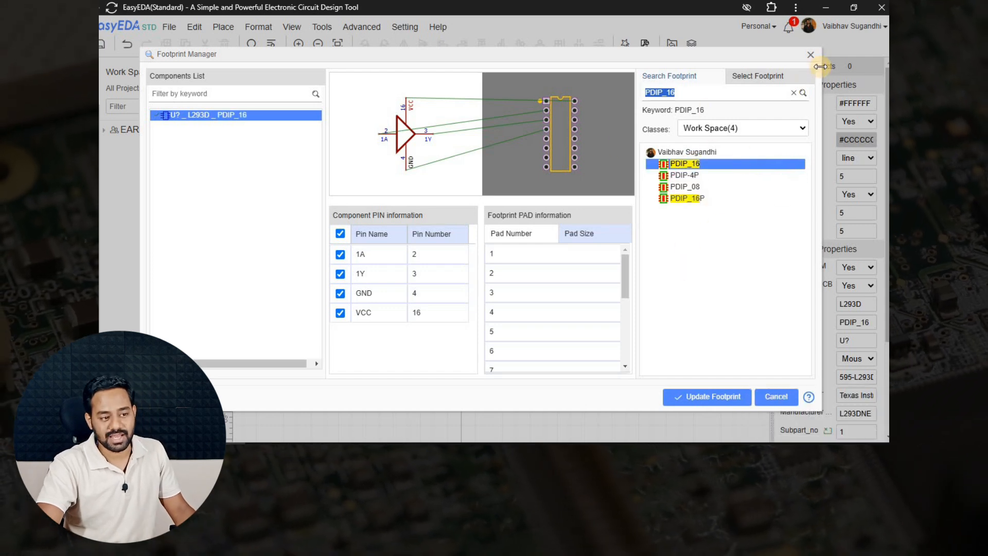
click(811, 55)
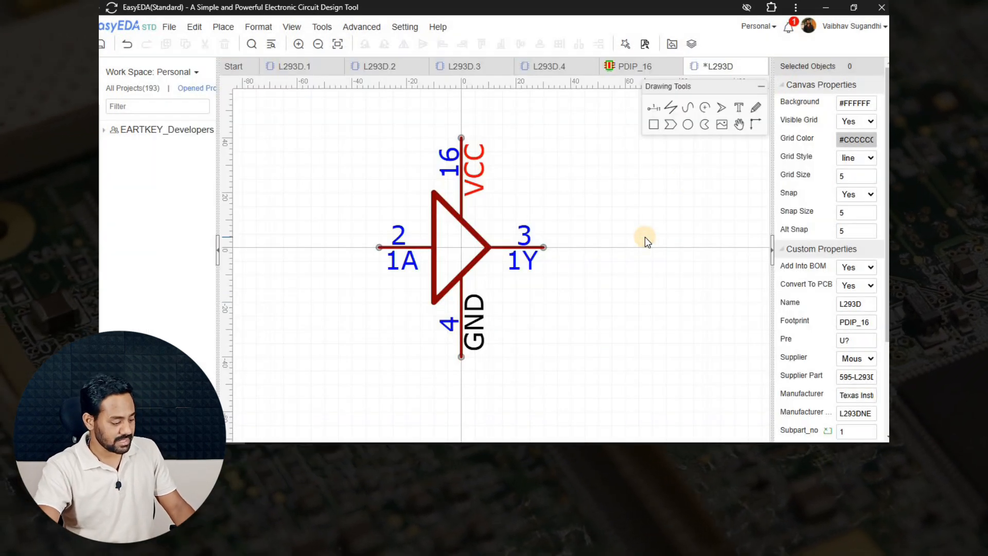
Save the L293D symbol and start a new blank schematic.
key(ctrl+s)
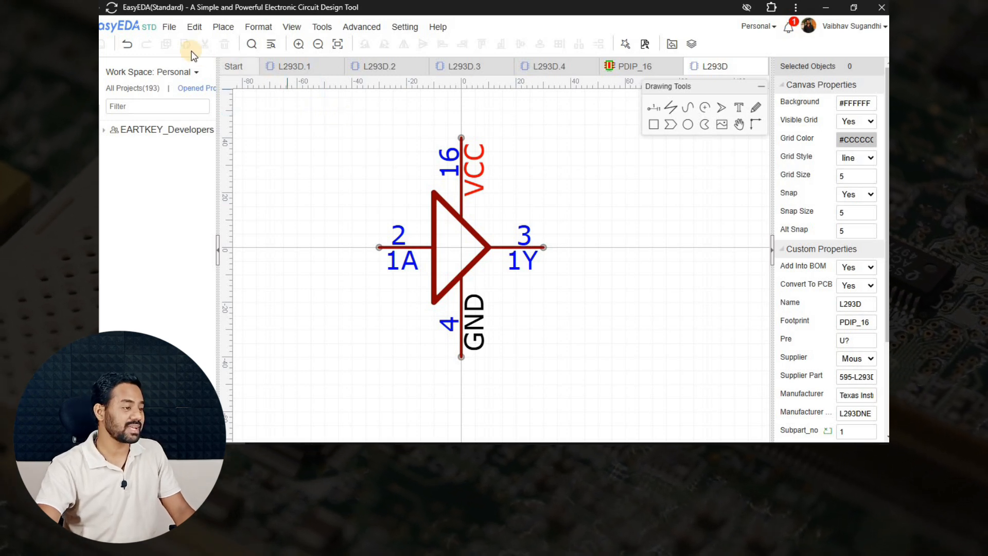
click(176, 31)
mouse_move(247, 42)
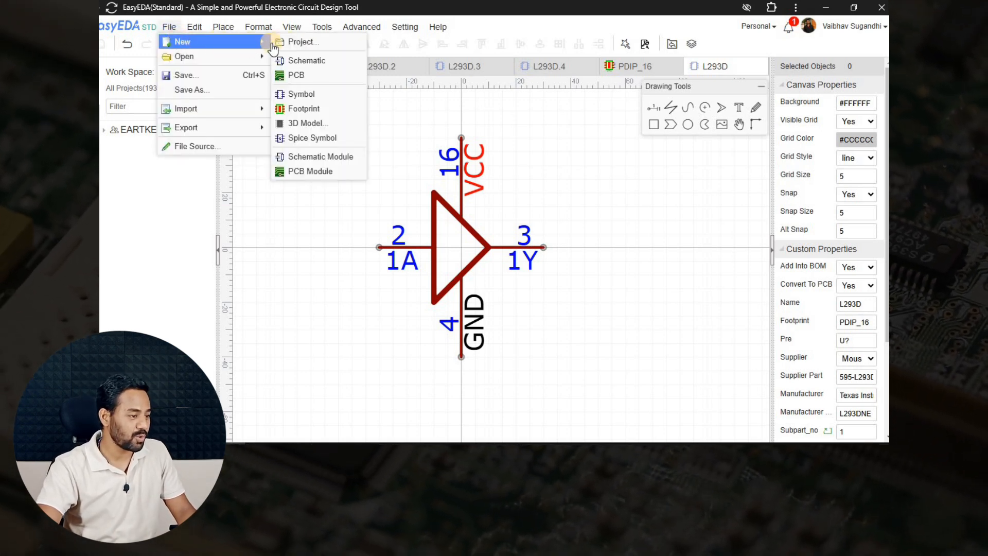
click(309, 61)
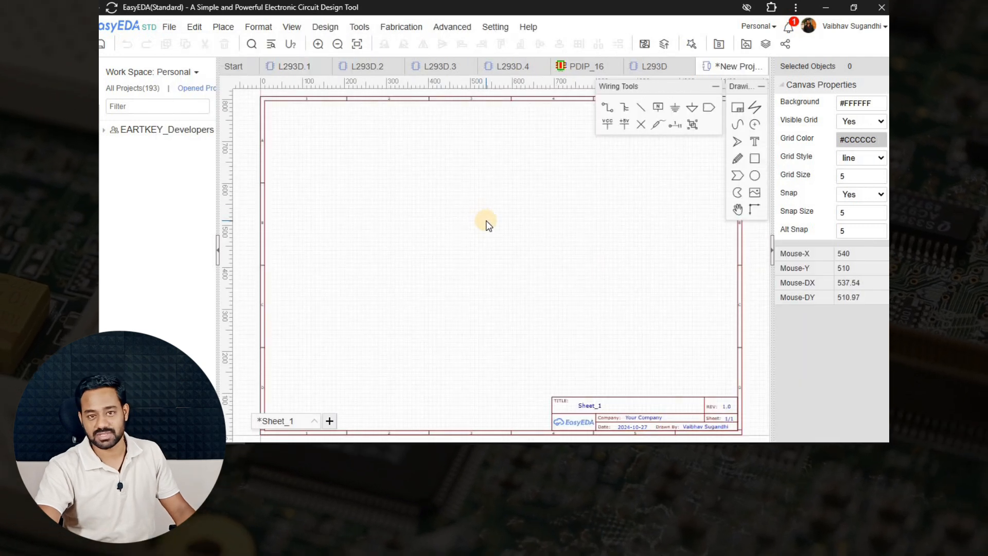
Search the library for L293D, preview sub-parts L293D.1–L293D.4, and reselect the parent symbol.
scroll(478, 258, up, 1)
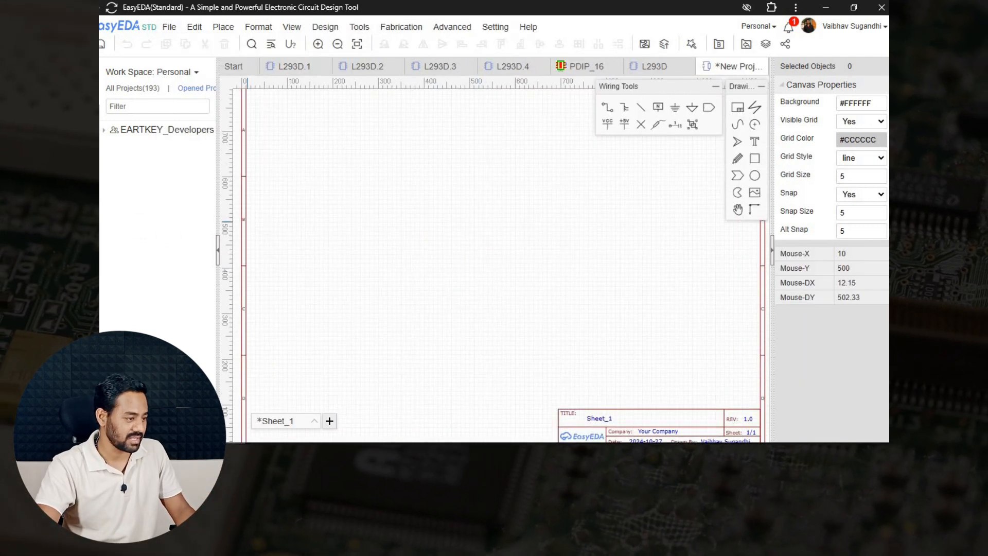
click(80, 209)
click(467, 148)
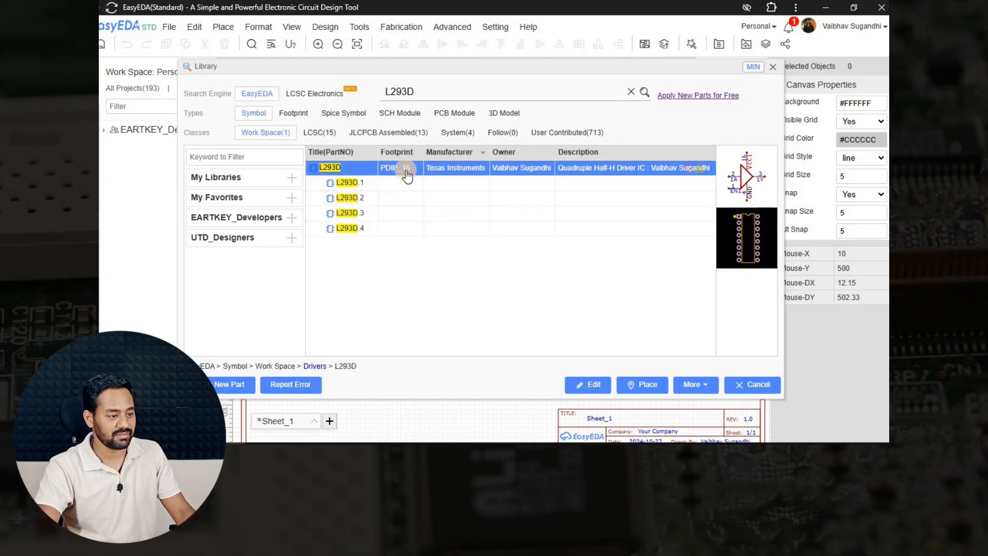
click(405, 171)
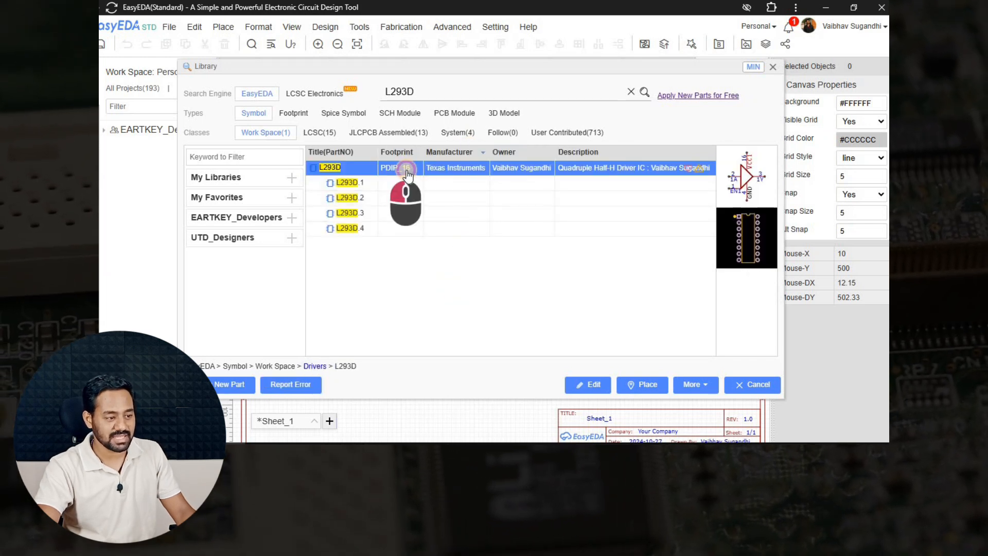
click(364, 184)
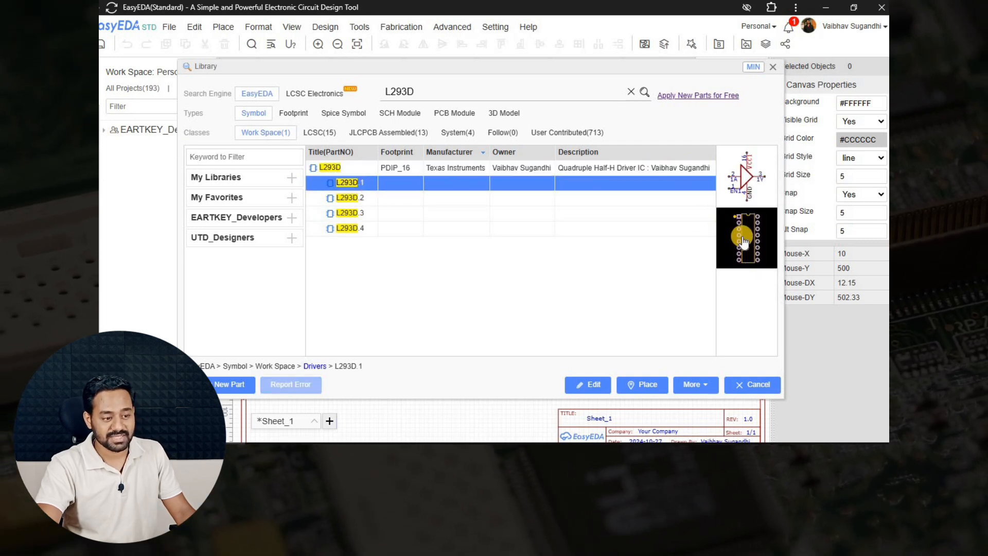
click(443, 197)
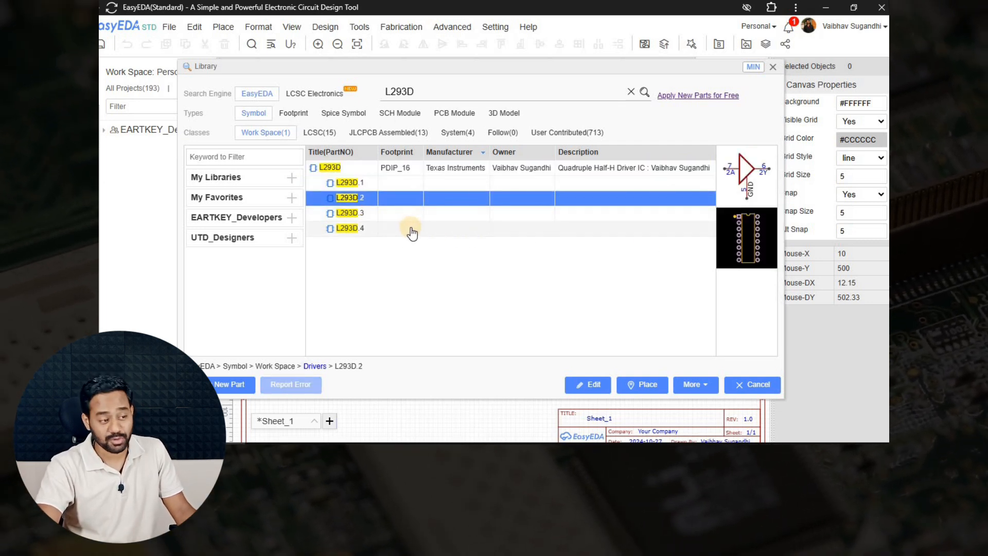
click(409, 216)
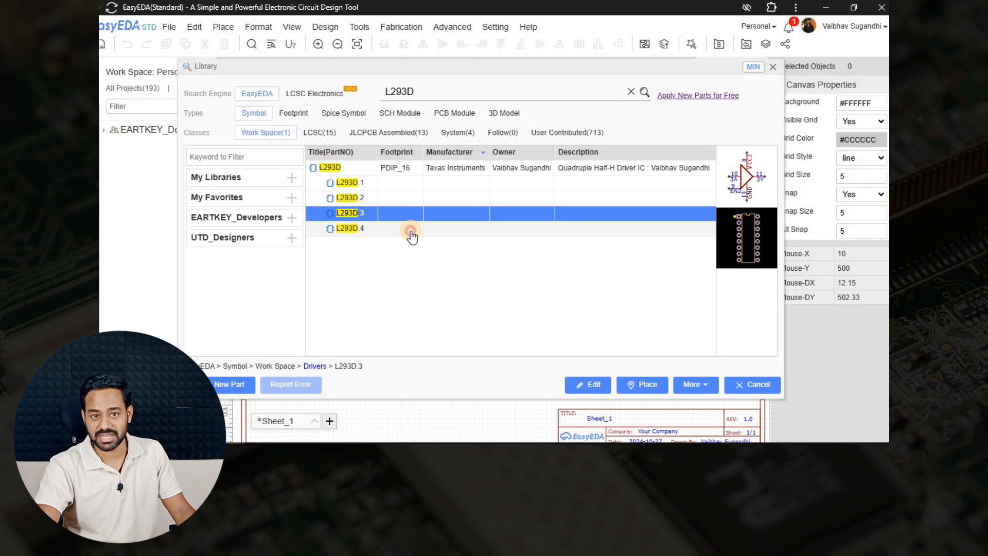
click(411, 233)
click(376, 169)
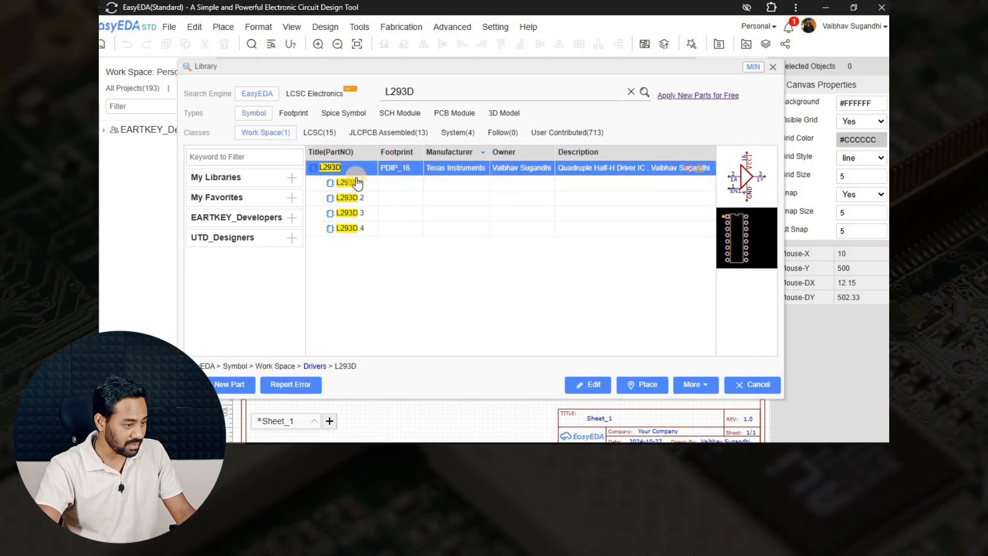
Place gates U1.1–U1.4 in a top row and U2.1–U2.4 in a row below.
click(642, 385)
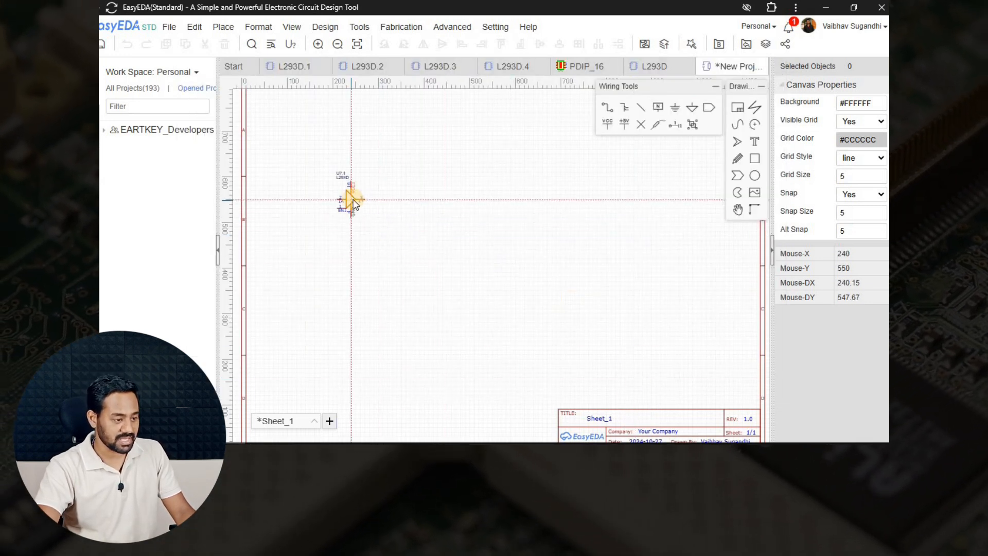
click(395, 231)
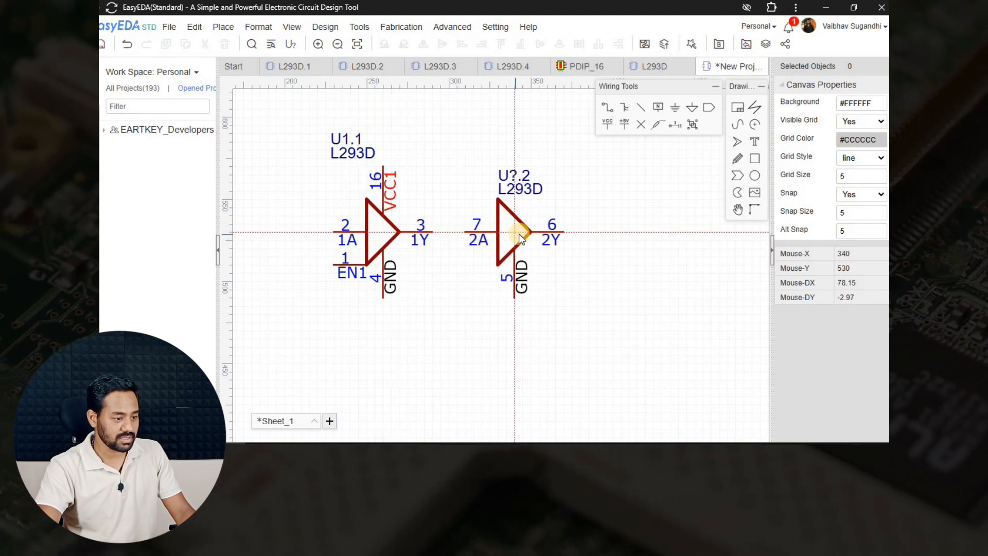
click(535, 233)
click(643, 231)
right_drag(653, 234, 426, 234)
click(552, 229)
scroll(565, 232, down, 3)
right_drag(547, 257, 621, 206)
click(436, 293)
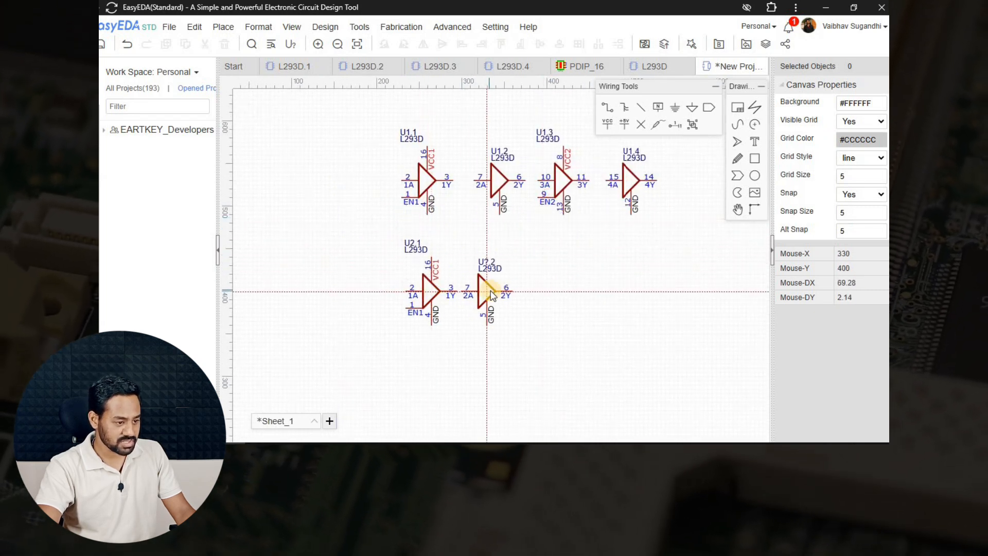
click(503, 292)
click(570, 293)
click(643, 293)
right_drag(606, 347, 481, 358)
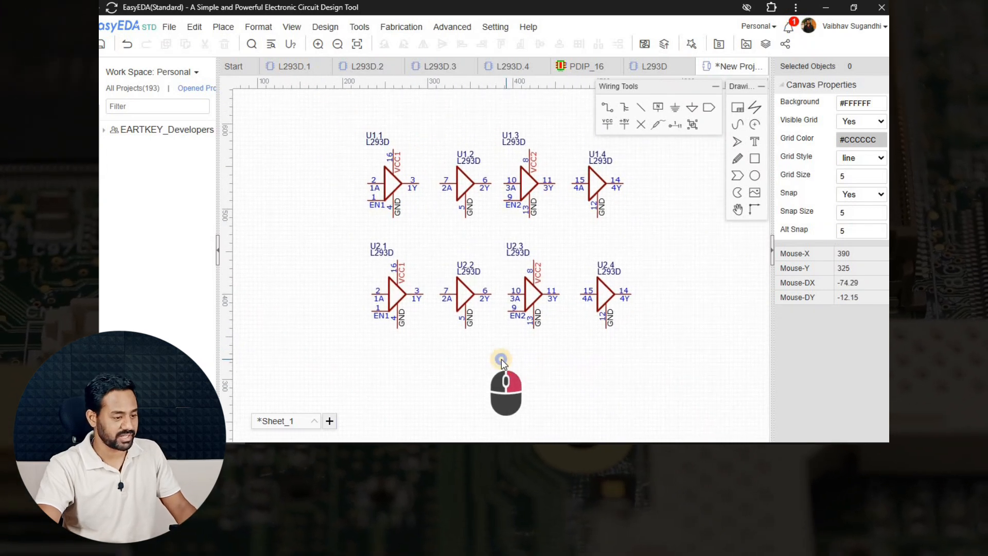
Inspect gate U1.2's properties, recentre on all eight gates, and dismiss the save prompt.
scroll(337, 230, up, 2)
right_drag(337, 230, 336, 274)
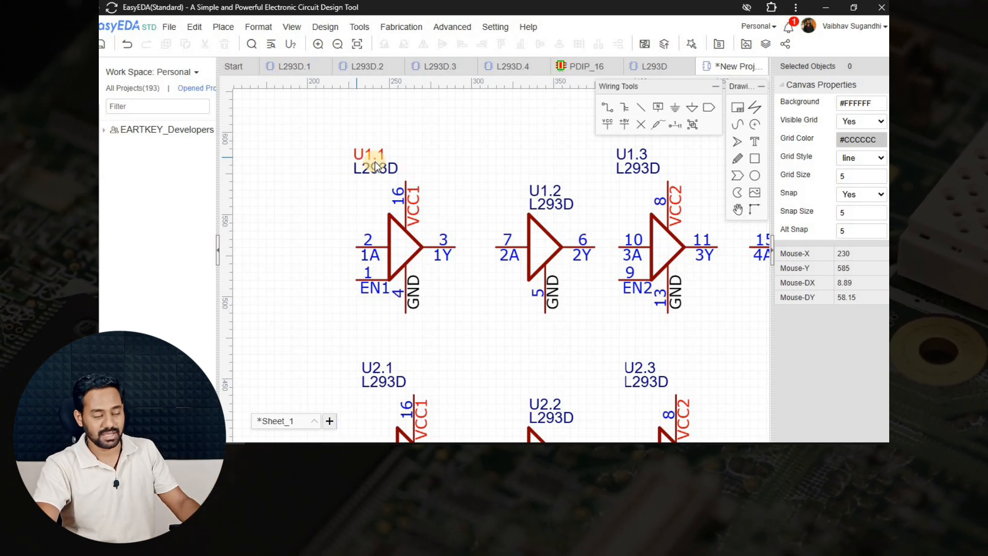
right_drag(502, 275, 432, 251)
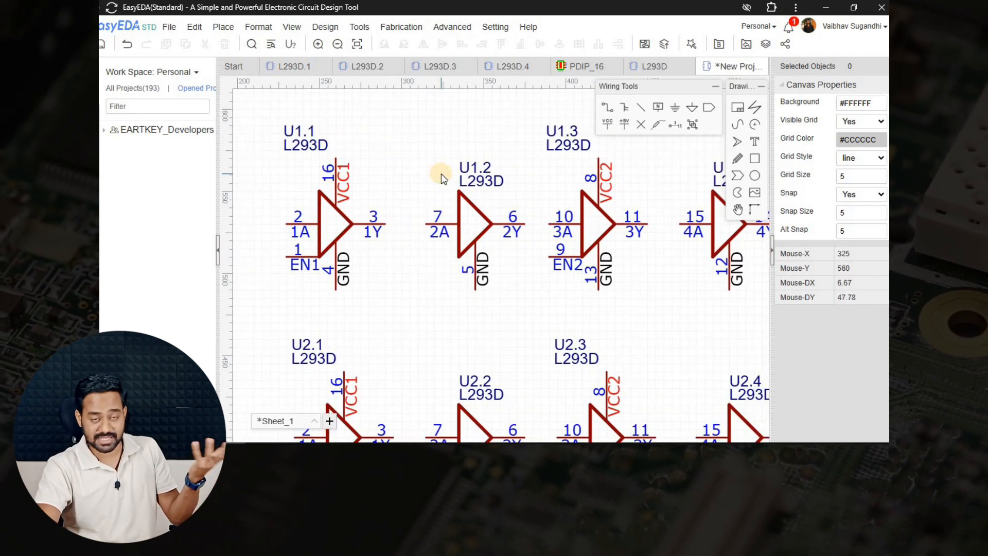
right_drag(441, 179, 387, 169)
click(419, 234)
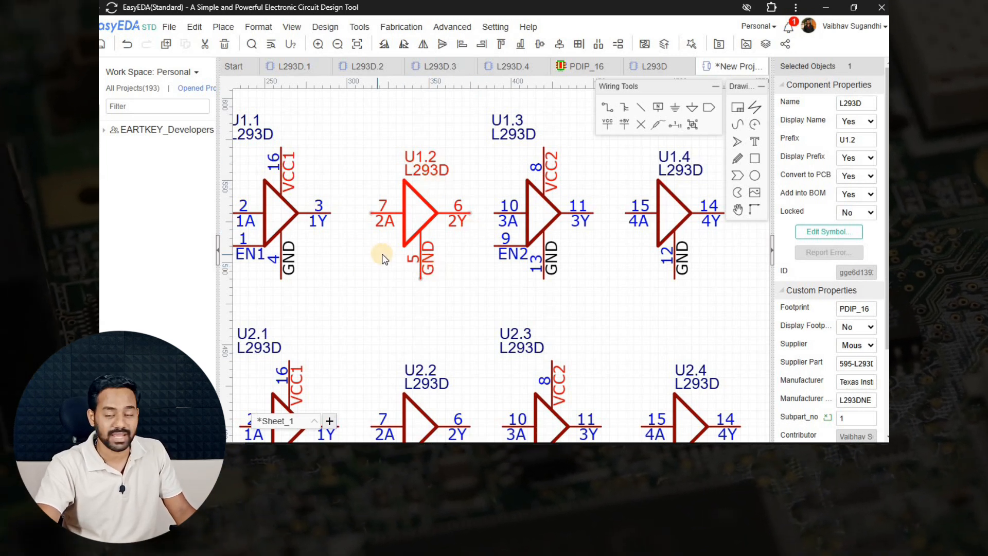
right_drag(458, 273, 356, 266)
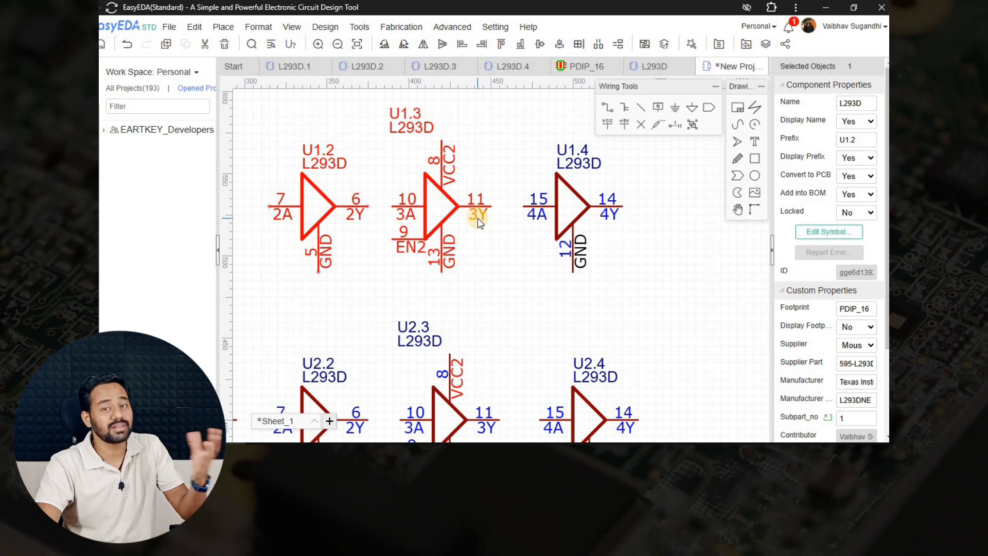
right_drag(524, 230, 417, 239)
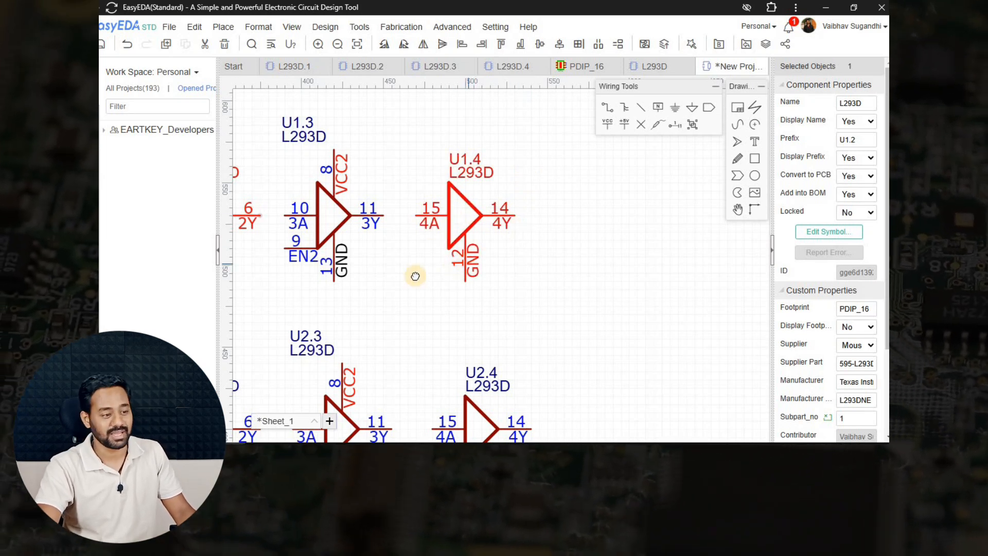
scroll(545, 258, down, 3)
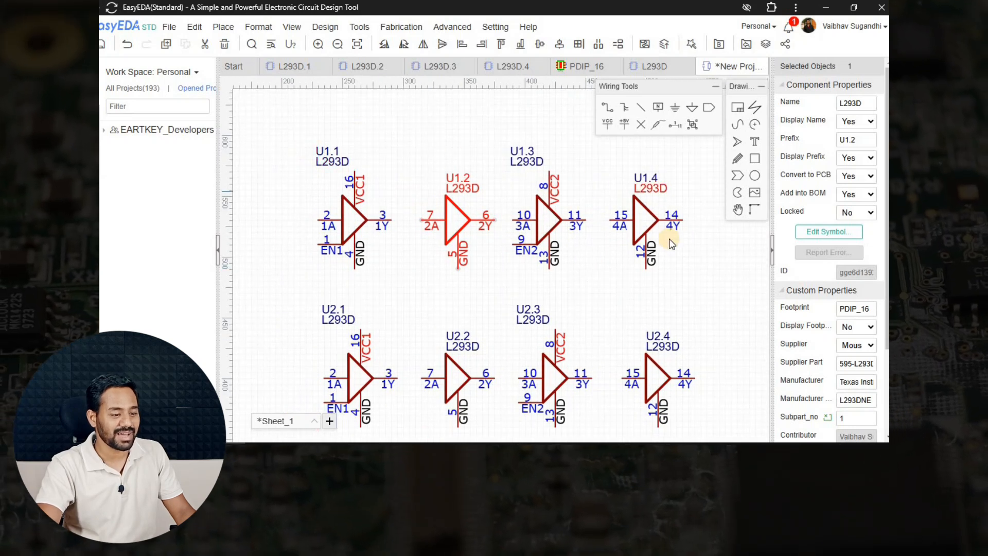
click(670, 309)
right_drag(670, 309, 578, 146)
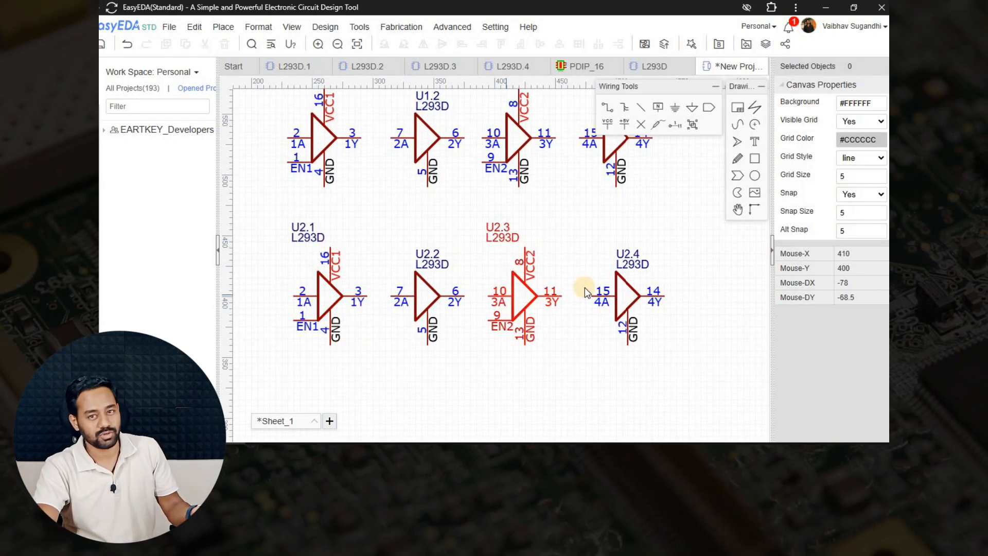
scroll(537, 374, down, 3)
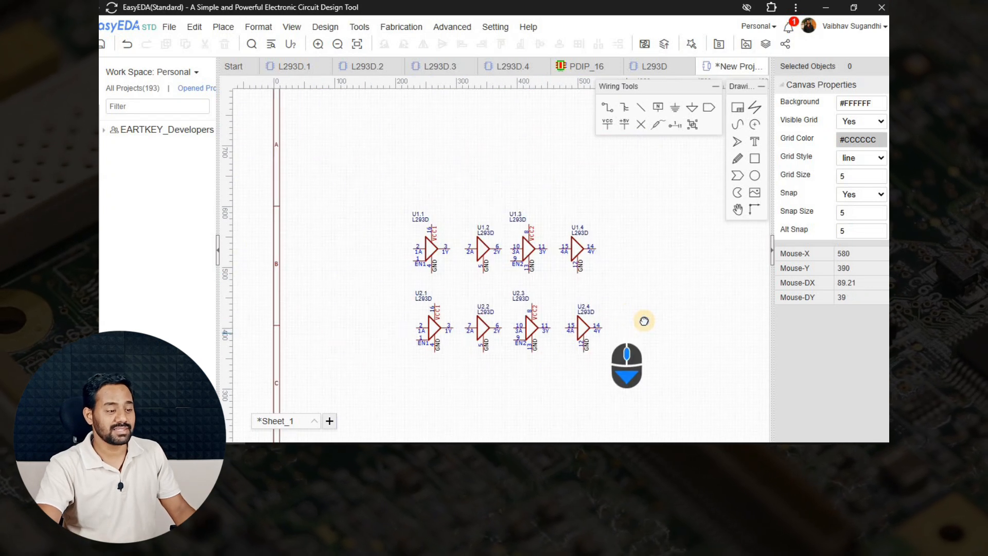
key(ctrl+s)
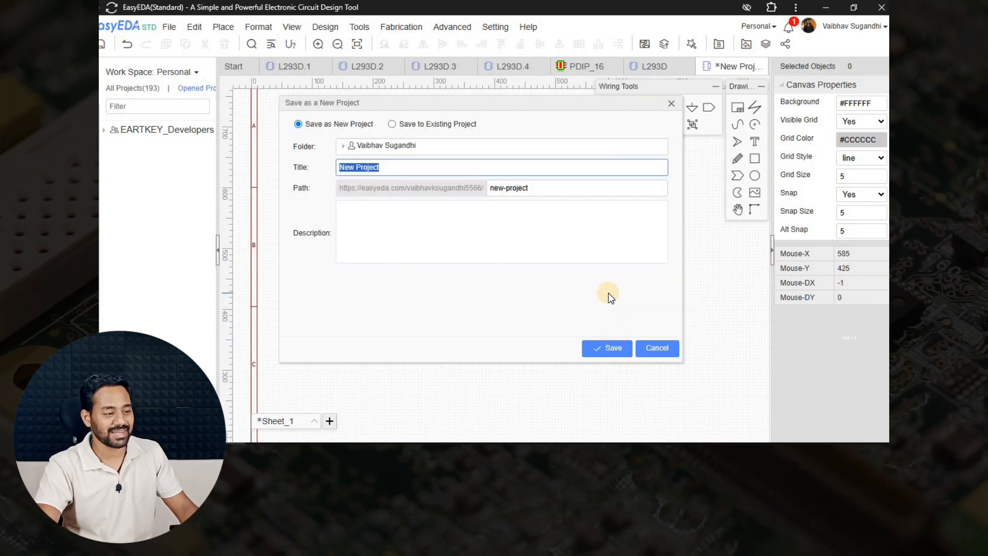
key(Escape)
Bring the L293D datasheet forward and scroll up to section 4, Revision History.
click(296, 452)
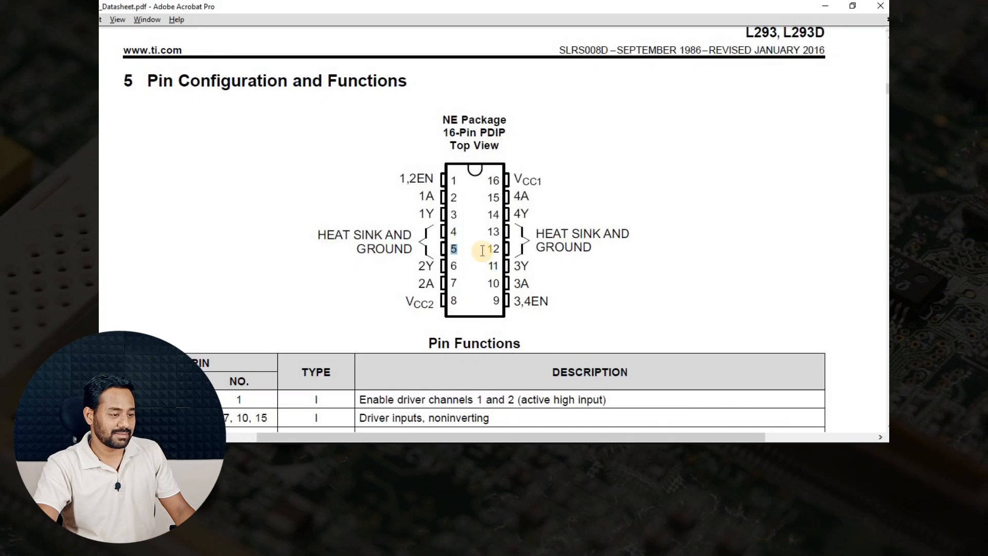
scroll(573, 287, up, 5)
scroll(549, 280, up, 4)
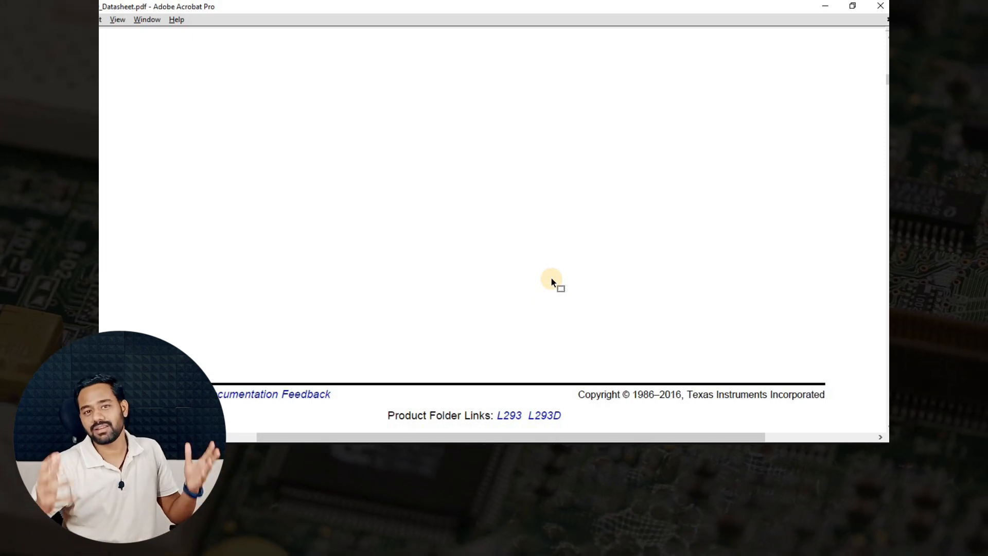
scroll(552, 282, up, 10)
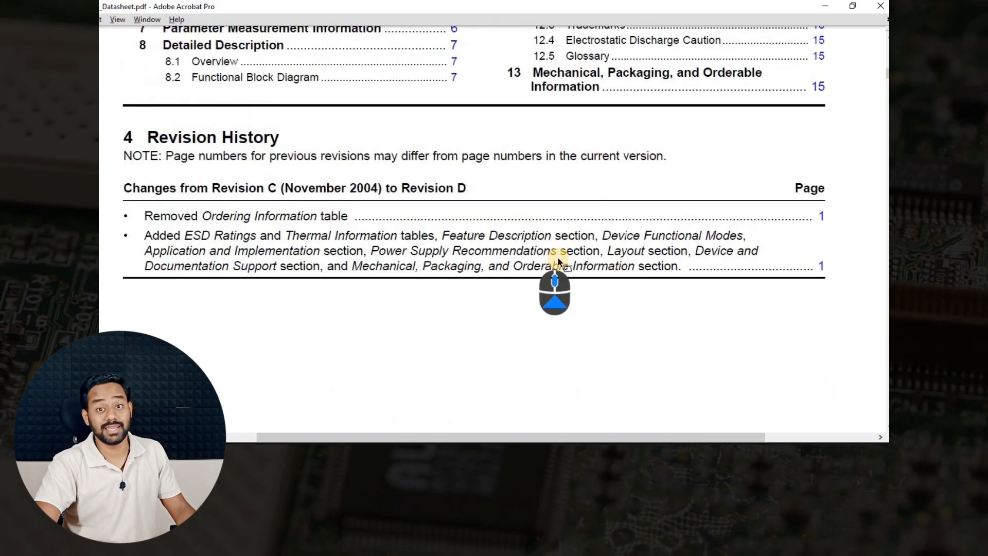